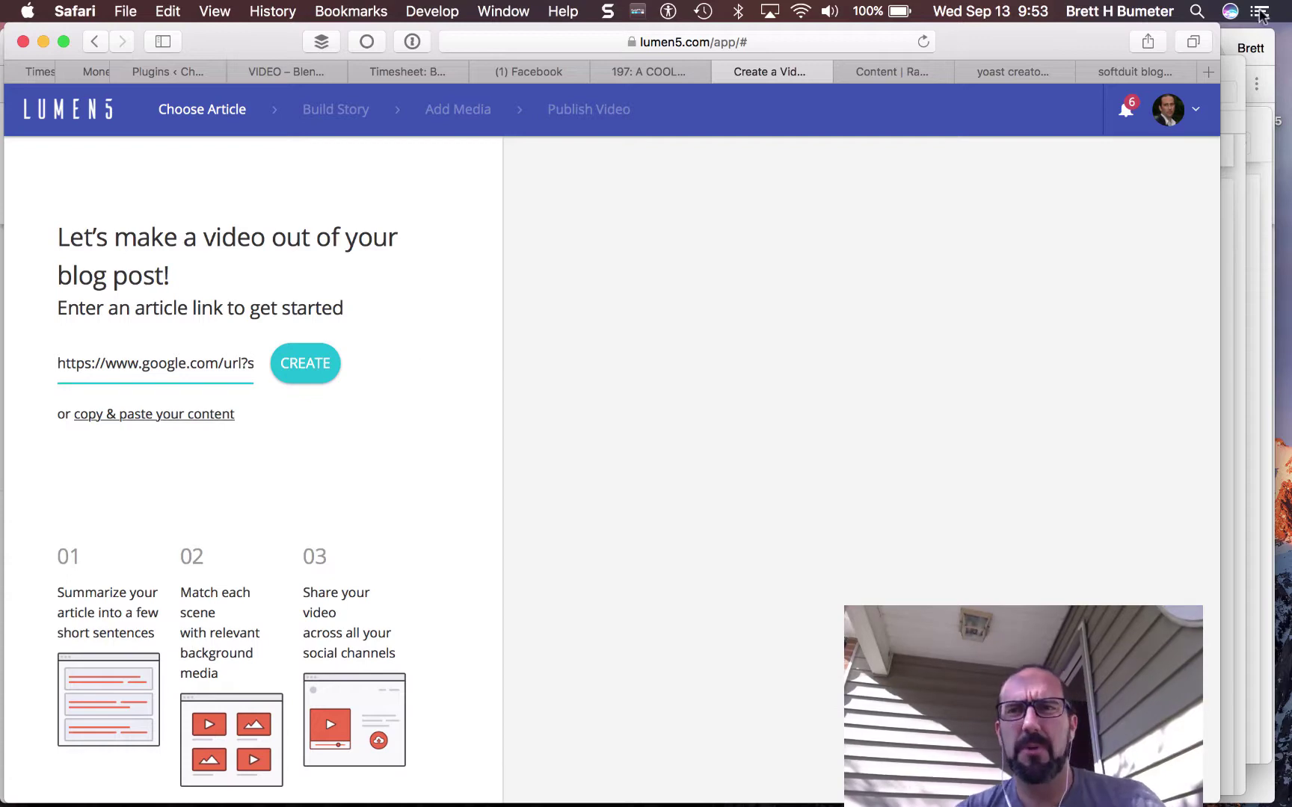
Open the 'Social Steroids to Promote WordPress Blogs' post from the softduit blog search results.
{"action": "left_click", "coordinate": [1145, 71]}
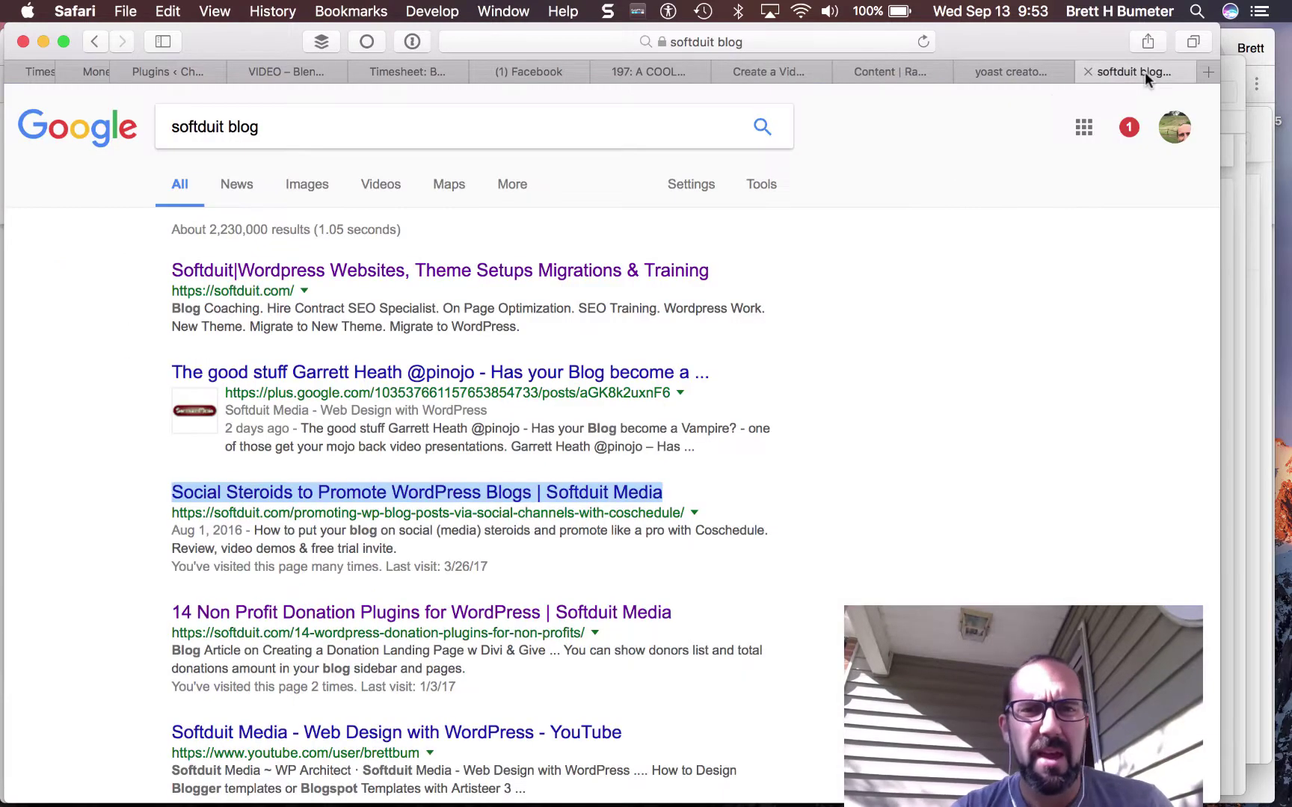
{"action": "left_click", "coordinate": [456, 493]}
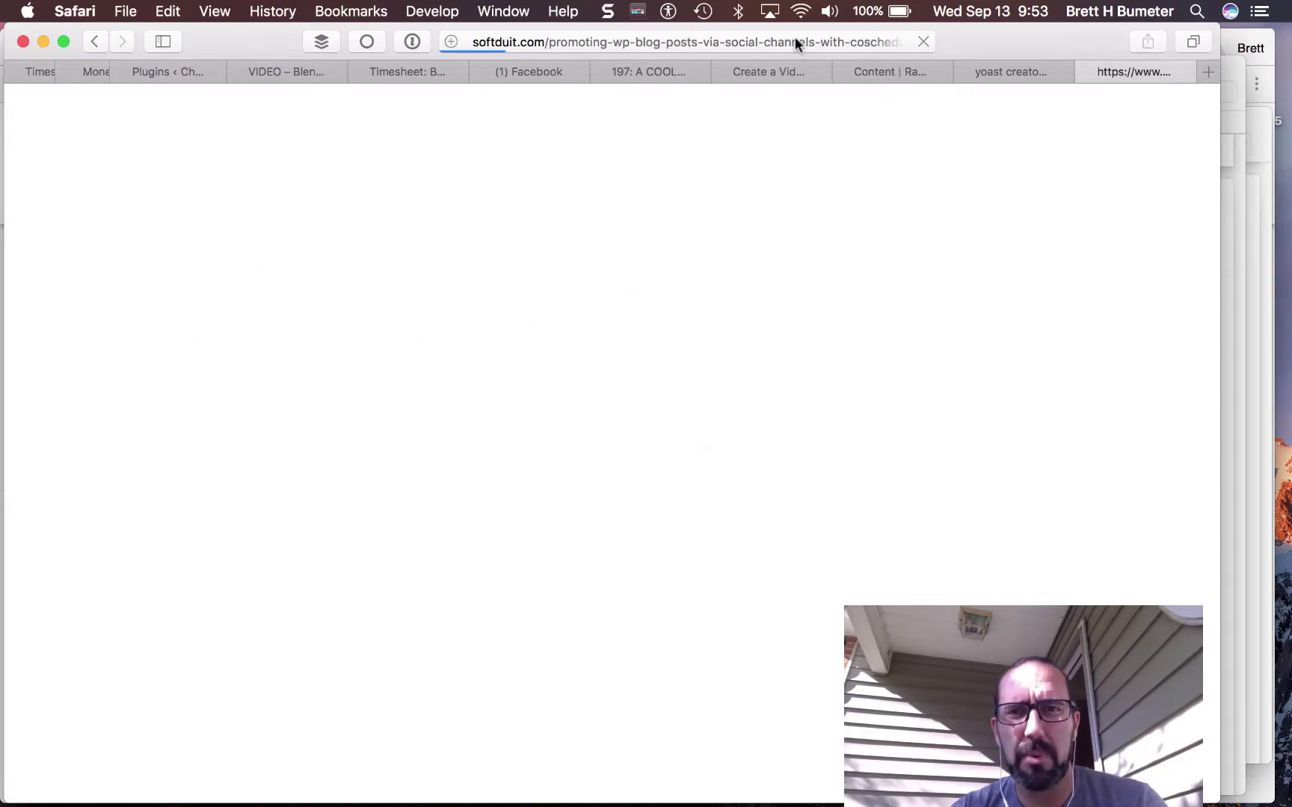
{"action": "left_click", "coordinate": [770, 38]}
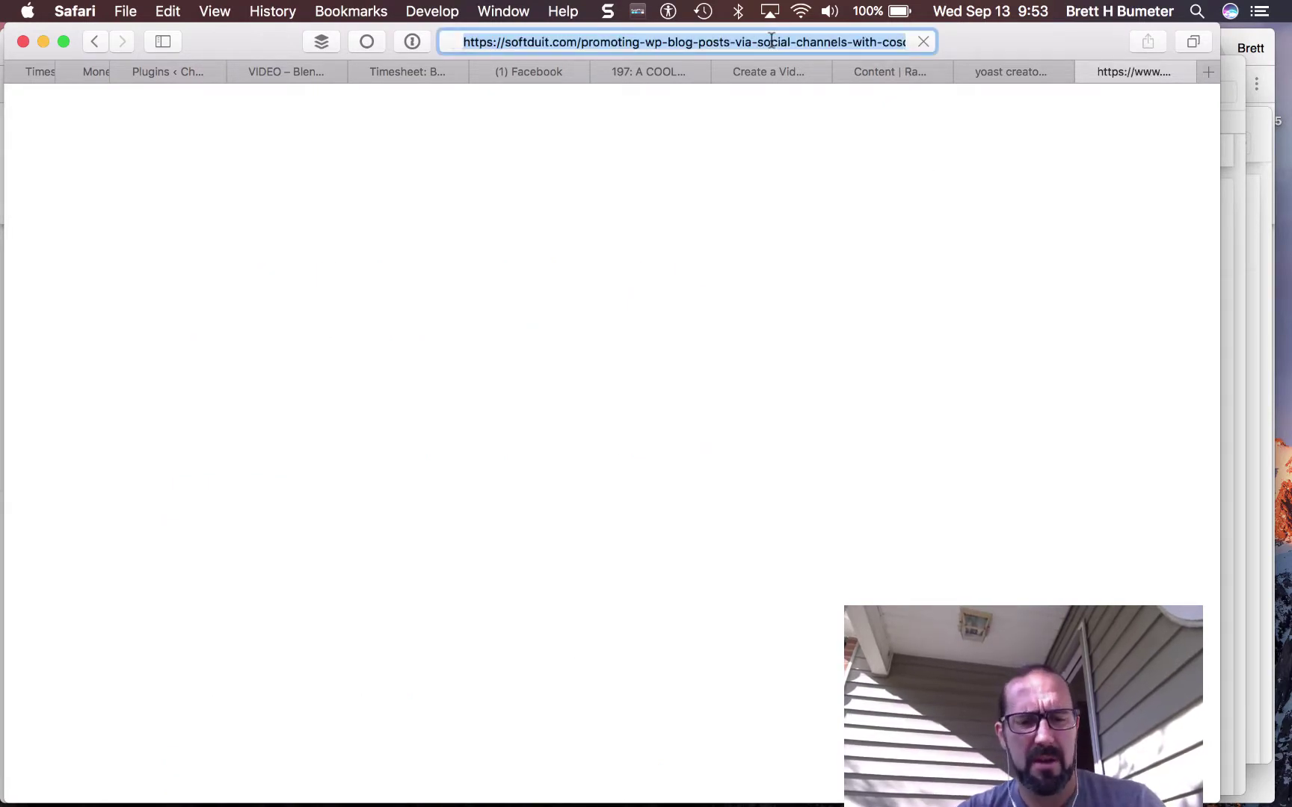
{"action": "left_click", "coordinate": [1000, 69]}
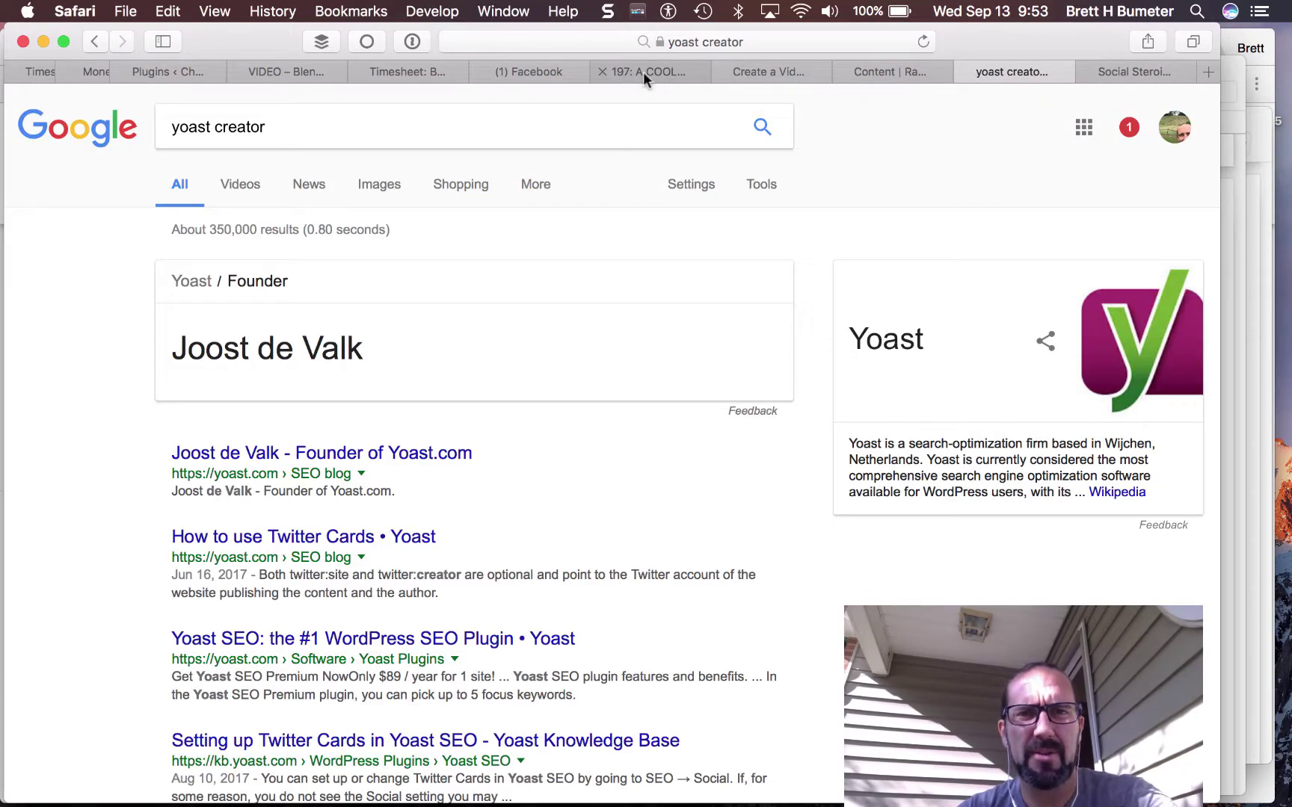
Replace the text in Lumen5's article link field with a pasted link and check its start.
{"action": "left_click", "coordinate": [774, 70]}
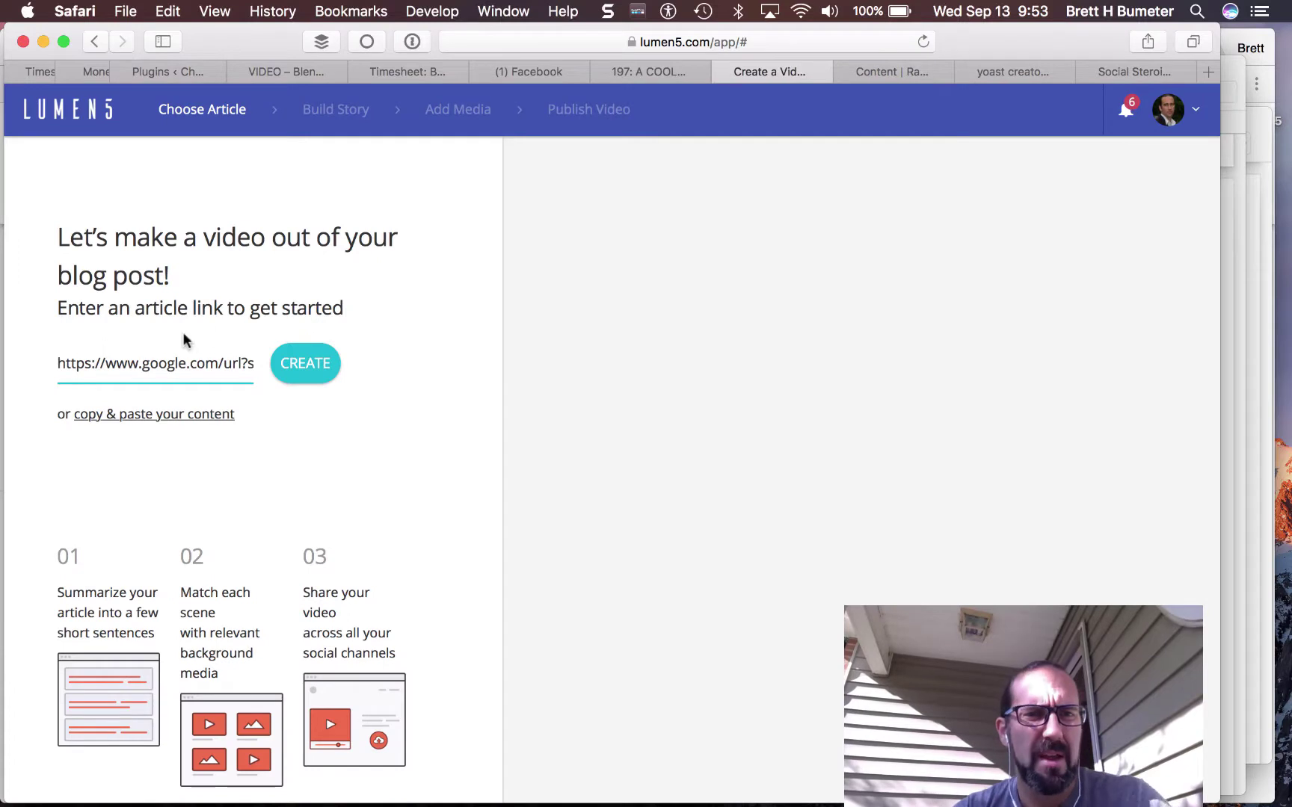
{"action": "triple_click", "coordinate": [134, 363]}
{"action": "key", "text": "super+v"}
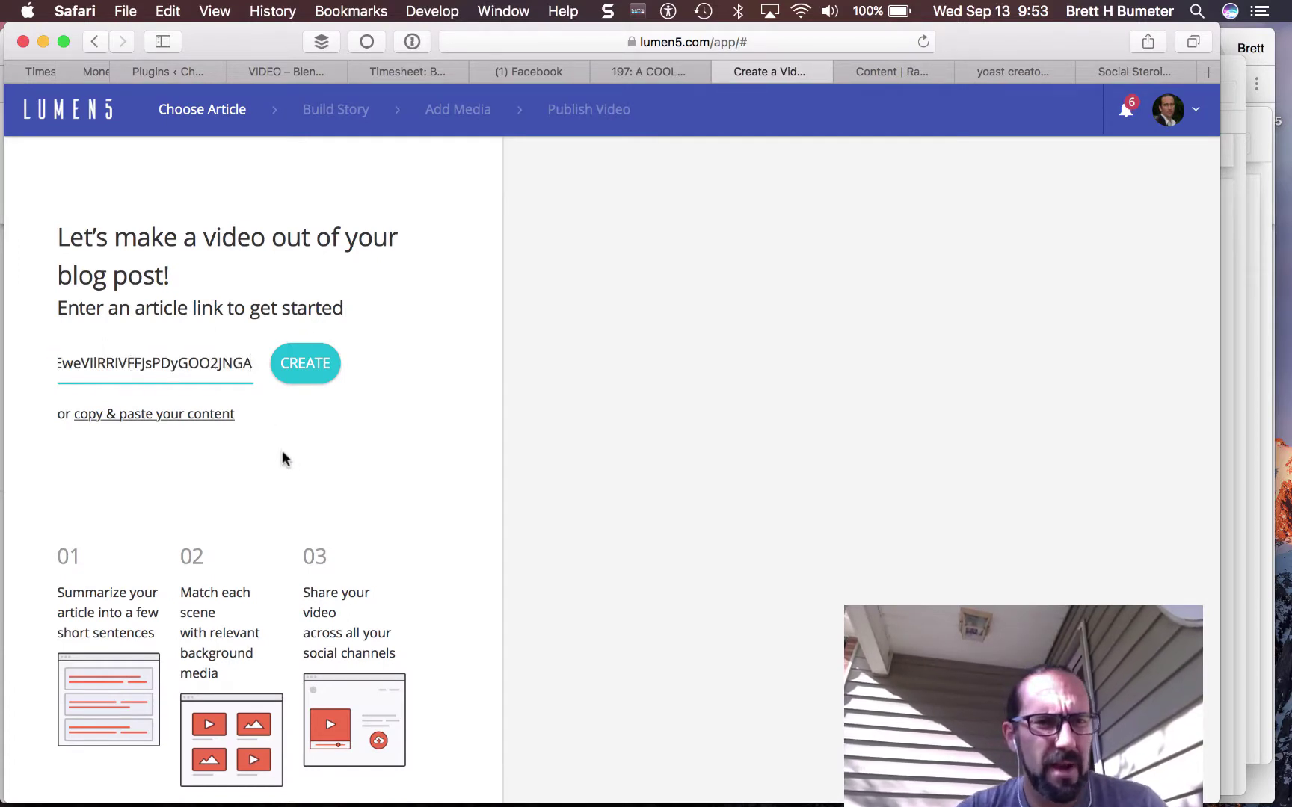
{"action": "key", "text": "super+Left"}
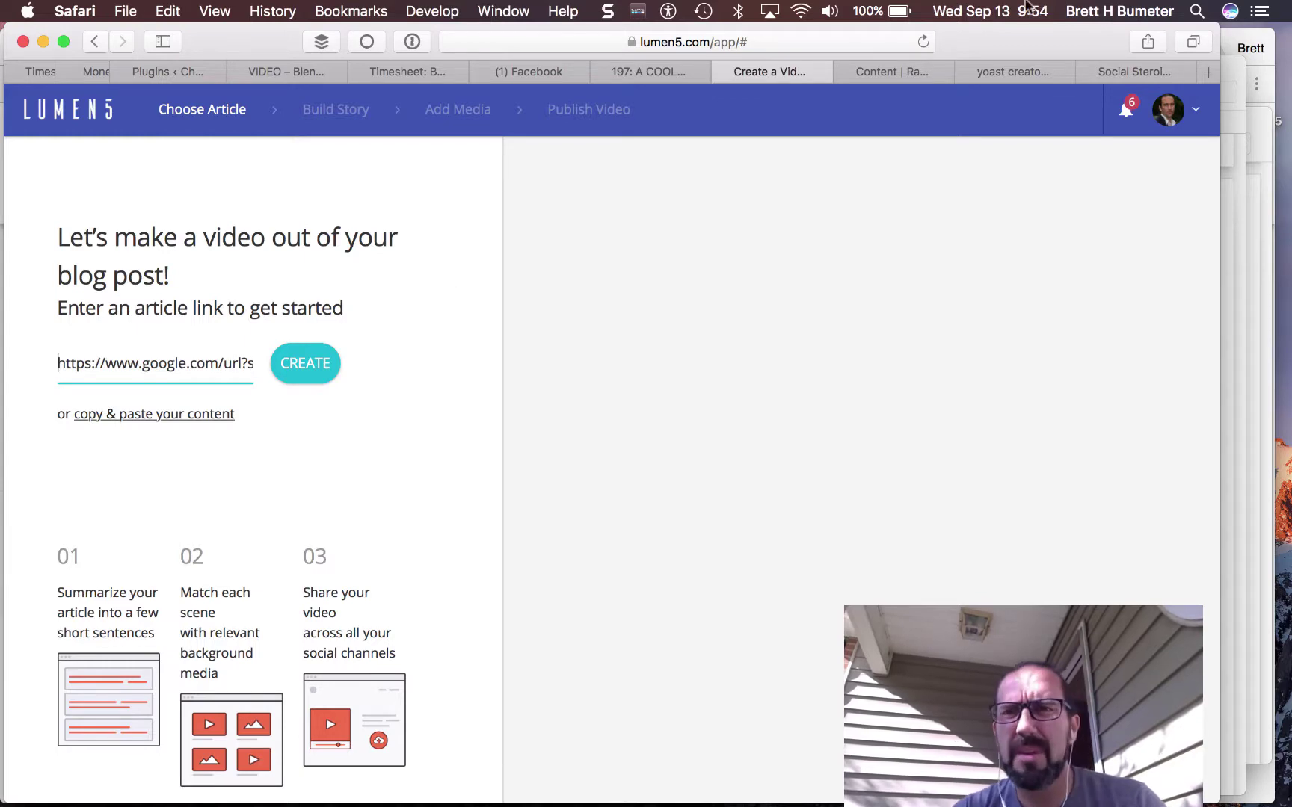
Copy the Social Steroids post's softduit.com address and paste it over Lumen5's article link.
{"action": "left_click", "coordinate": [1136, 73]}
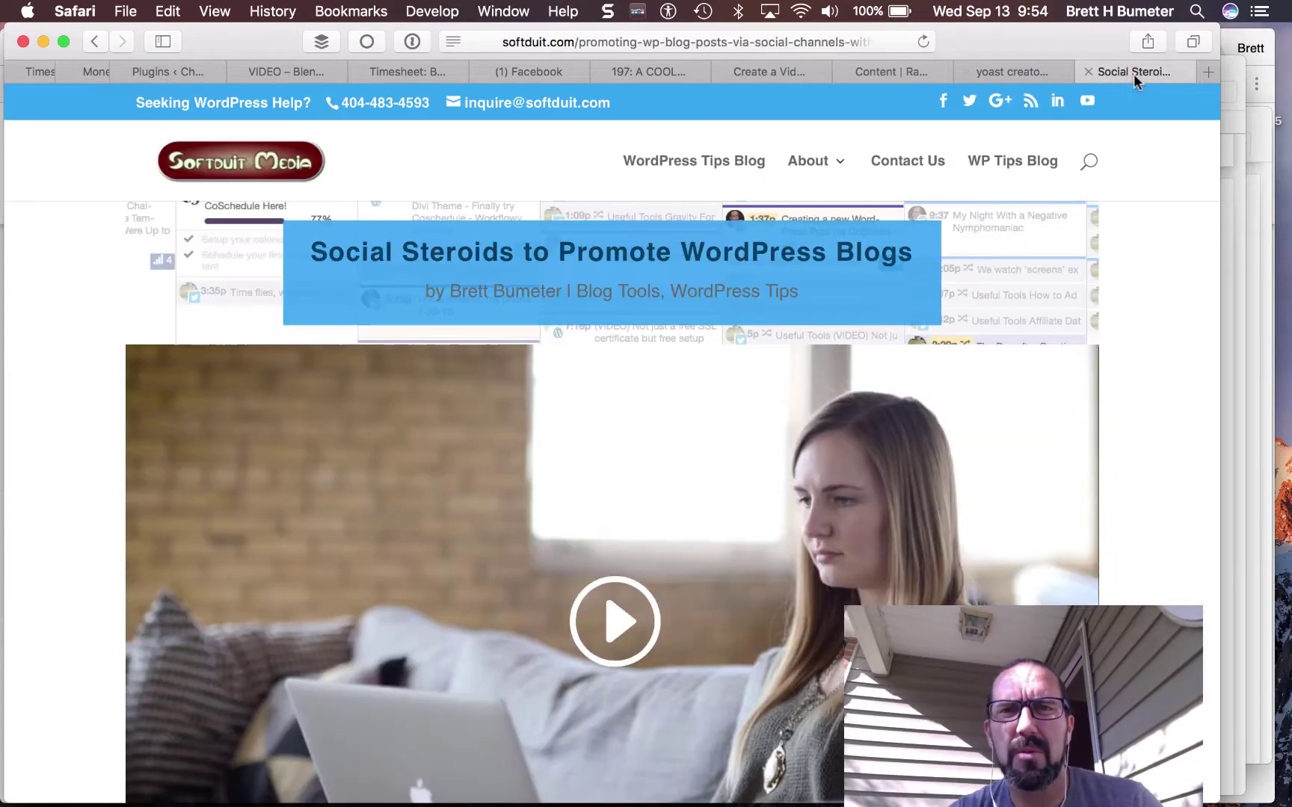
{"action": "left_click", "coordinate": [755, 42]}
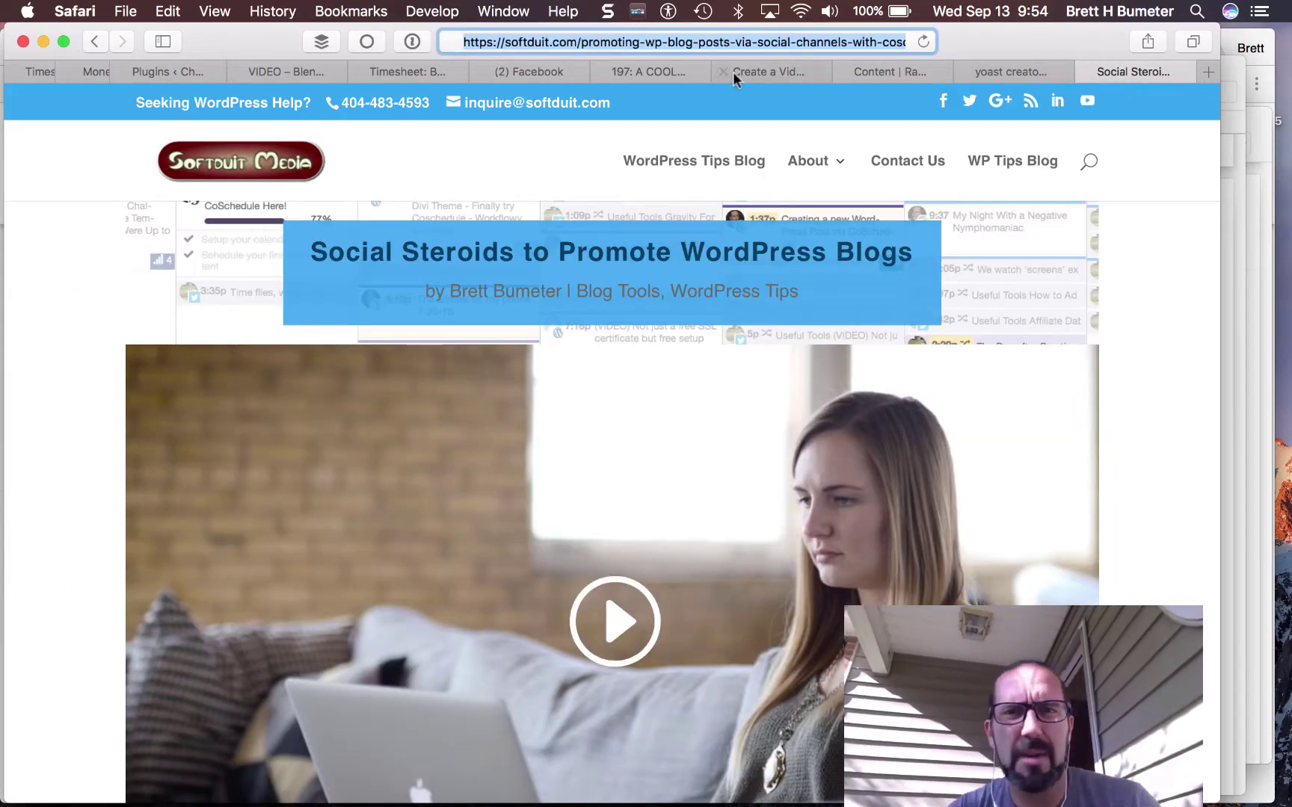
{"action": "left_click", "coordinate": [657, 66]}
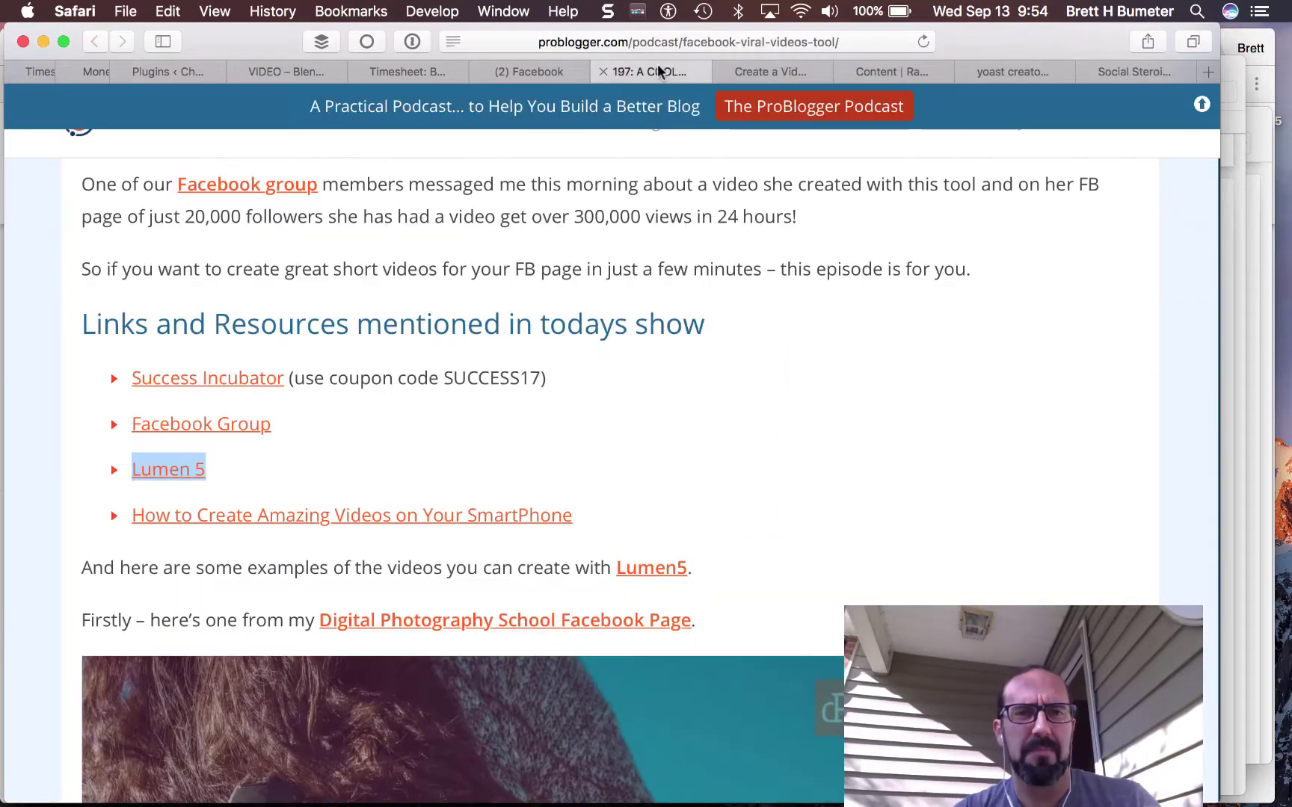
{"action": "left_click", "coordinate": [768, 69]}
{"action": "key", "text": "super+a"}
{"action": "key", "text": "super+v"}
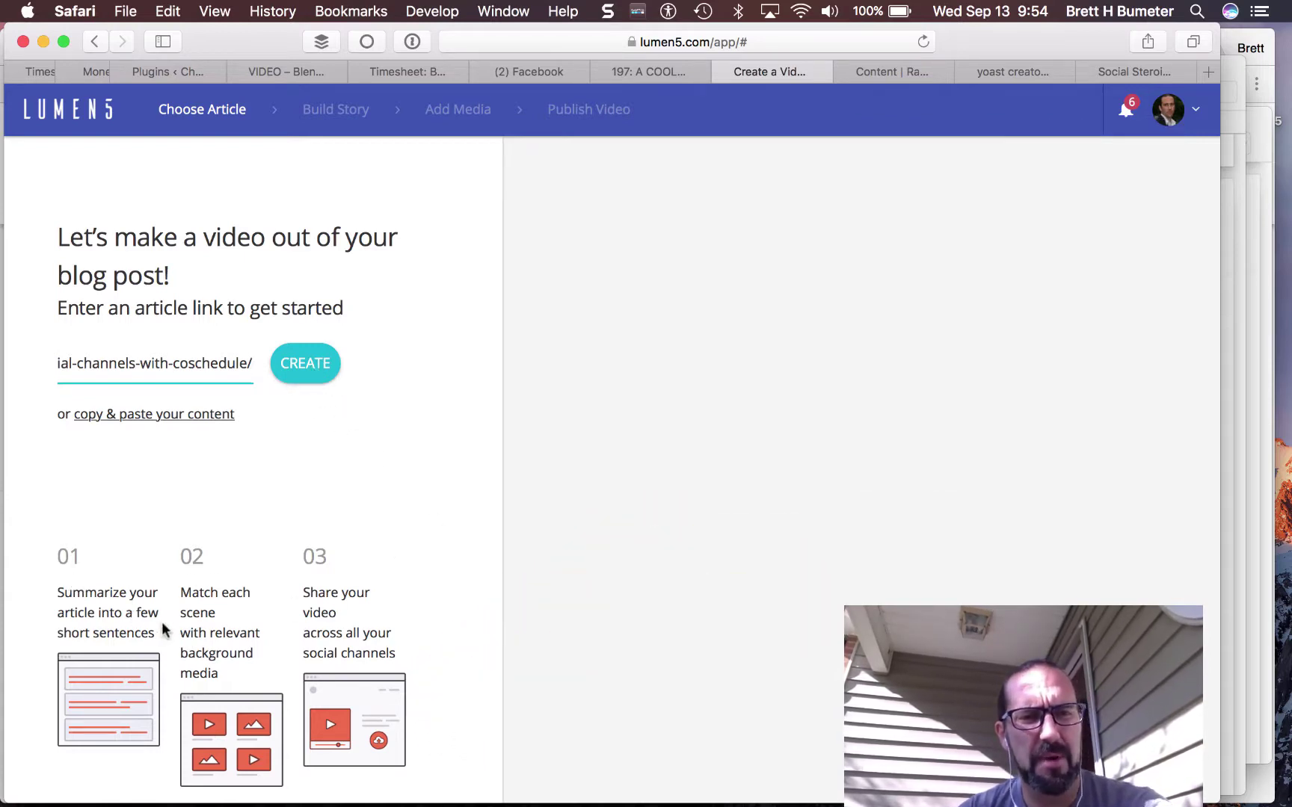
{"action": "left_click", "coordinate": [1138, 72]}
{"action": "scroll", "coordinate": [931, 480], "scroll_direction": "down", "scroll_amount": 15}
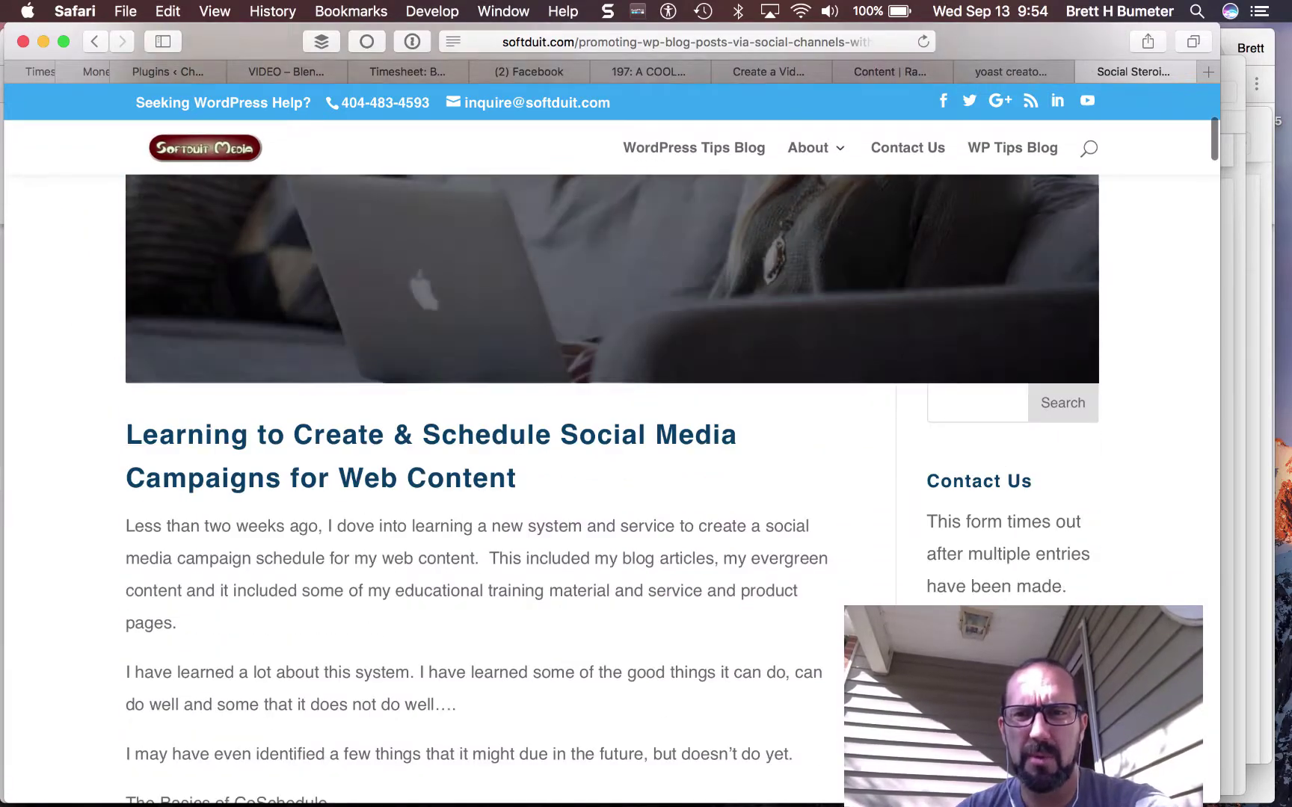
{"action": "scroll", "coordinate": [715, 617], "scroll_direction": "down", "scroll_amount": 20}
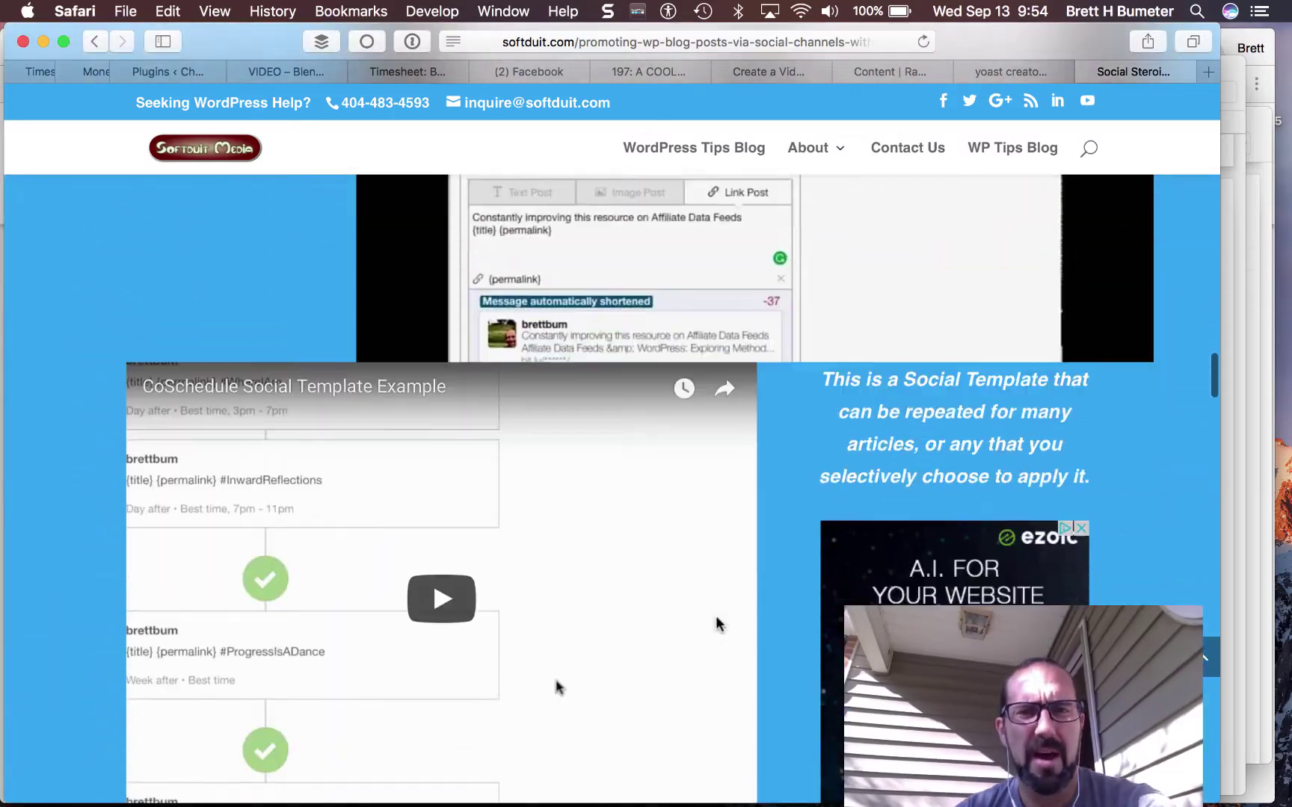
{"action": "scroll", "coordinate": [716, 616], "scroll_direction": "down", "scroll_amount": 15}
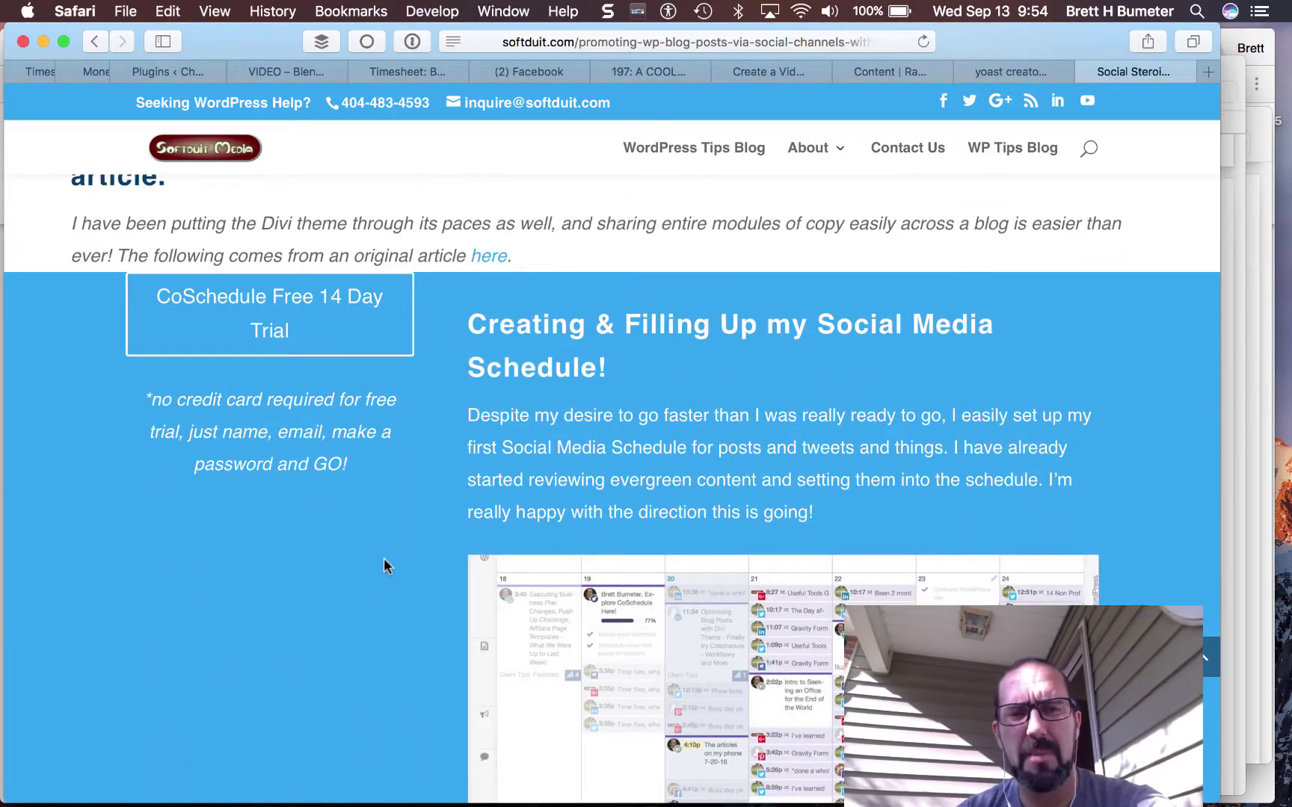
{"action": "scroll", "coordinate": [383, 561], "scroll_direction": "down", "scroll_amount": 10}
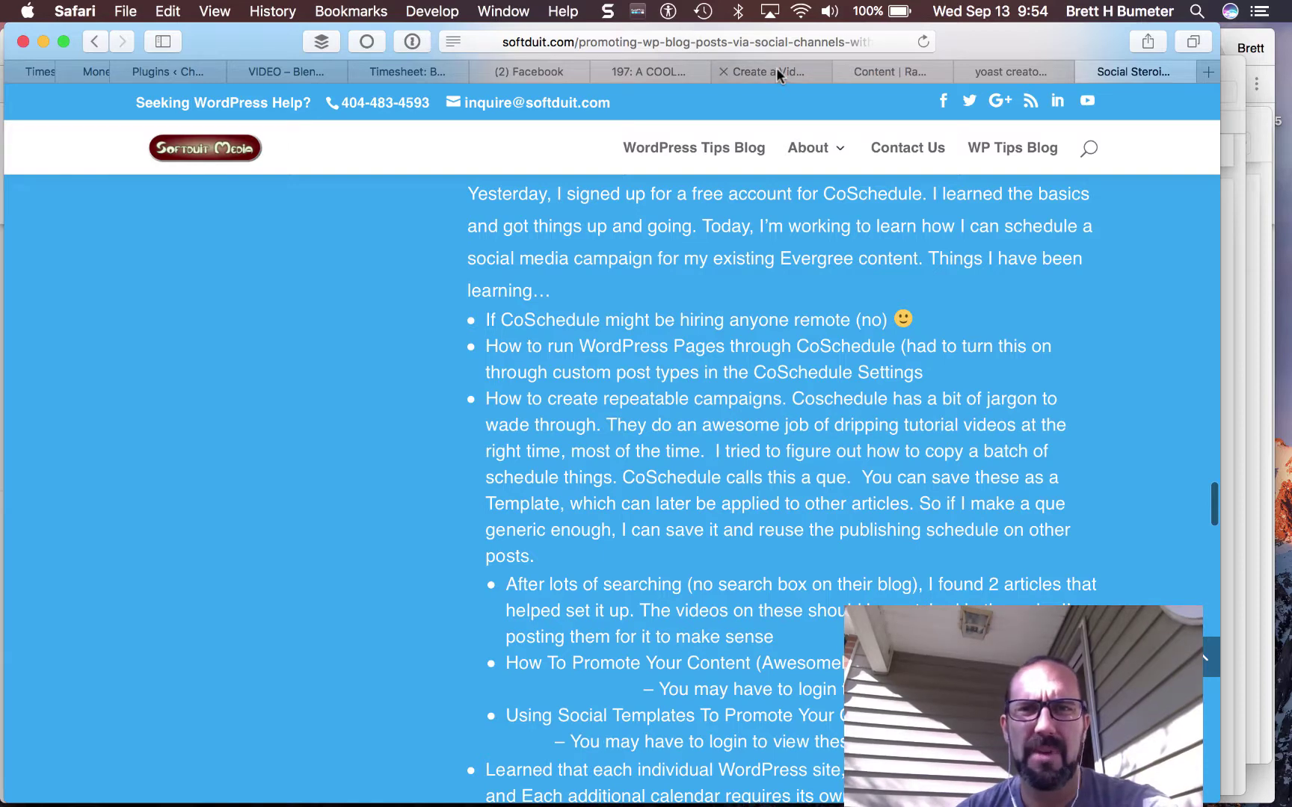
{"action": "left_click", "coordinate": [778, 70]}
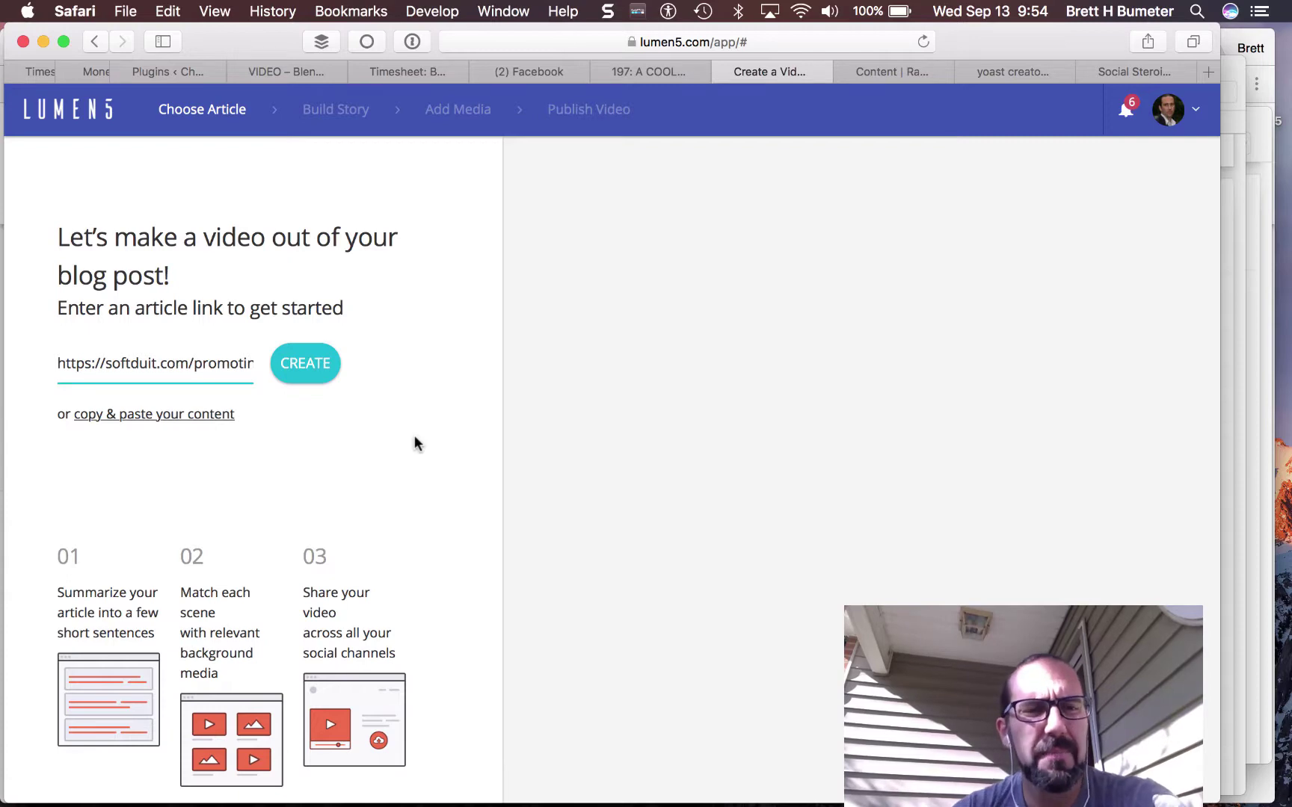
Import the Social Steroids post with CREATE, skip the tutorial, and scroll the article text.
{"action": "left_click", "coordinate": [312, 364]}
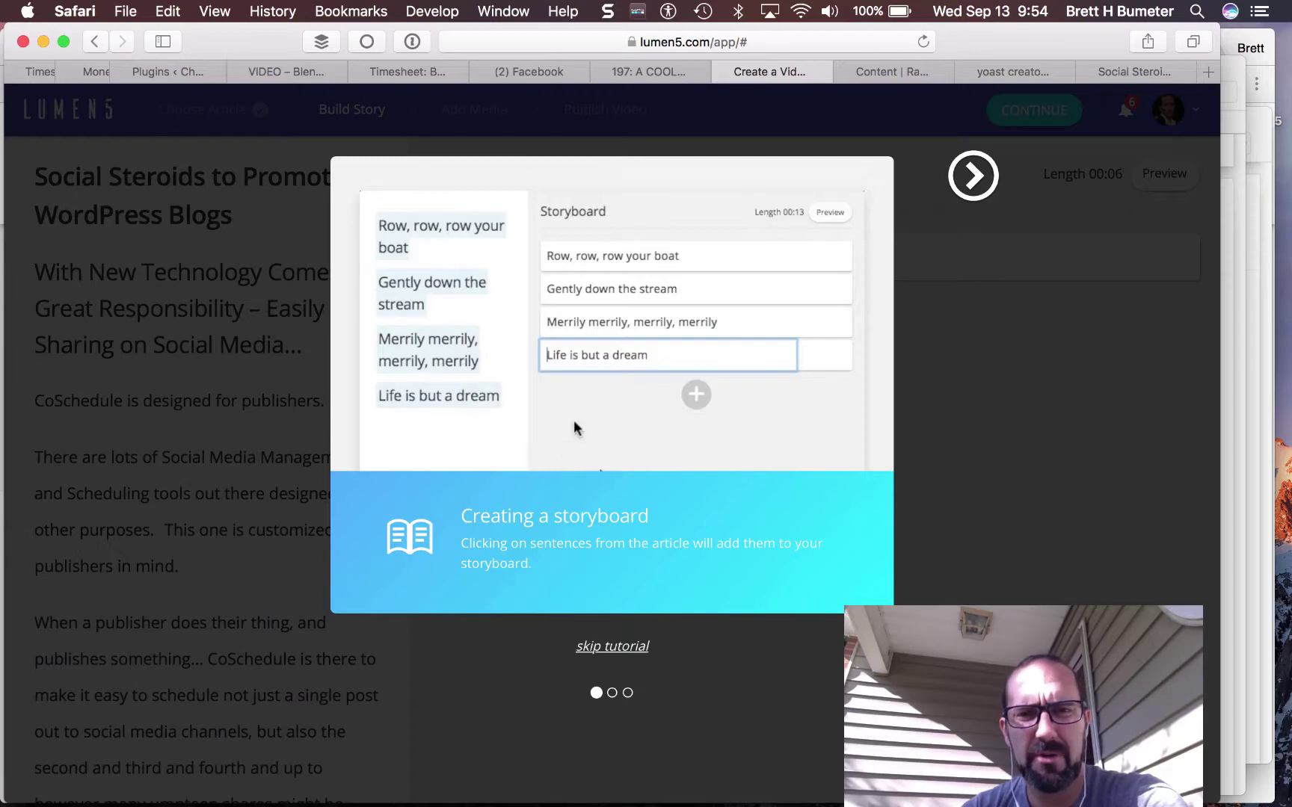
{"action": "left_click", "coordinate": [621, 652]}
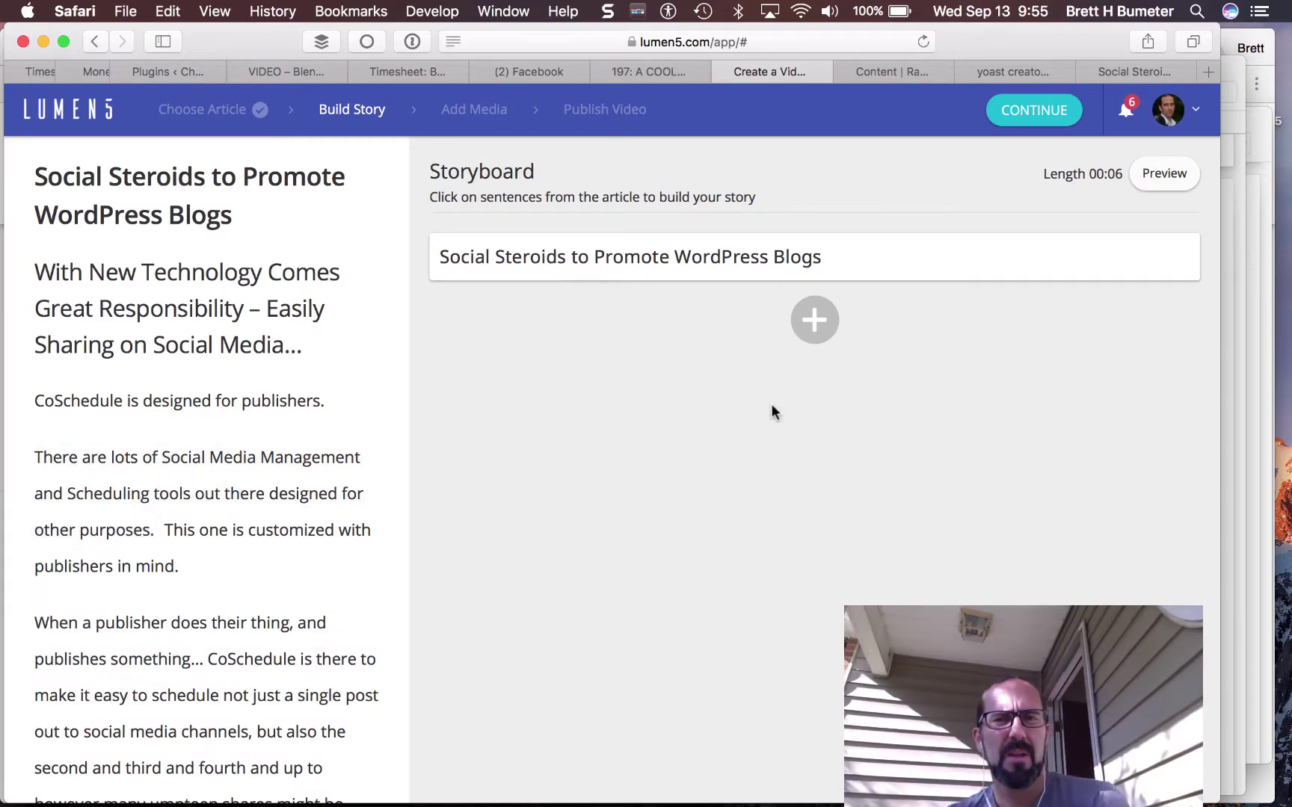
{"action": "scroll", "coordinate": [262, 467], "scroll_direction": "down", "scroll_amount": 20}
{"action": "scroll", "coordinate": [261, 467], "scroll_direction": "down", "scroll_amount": 10}
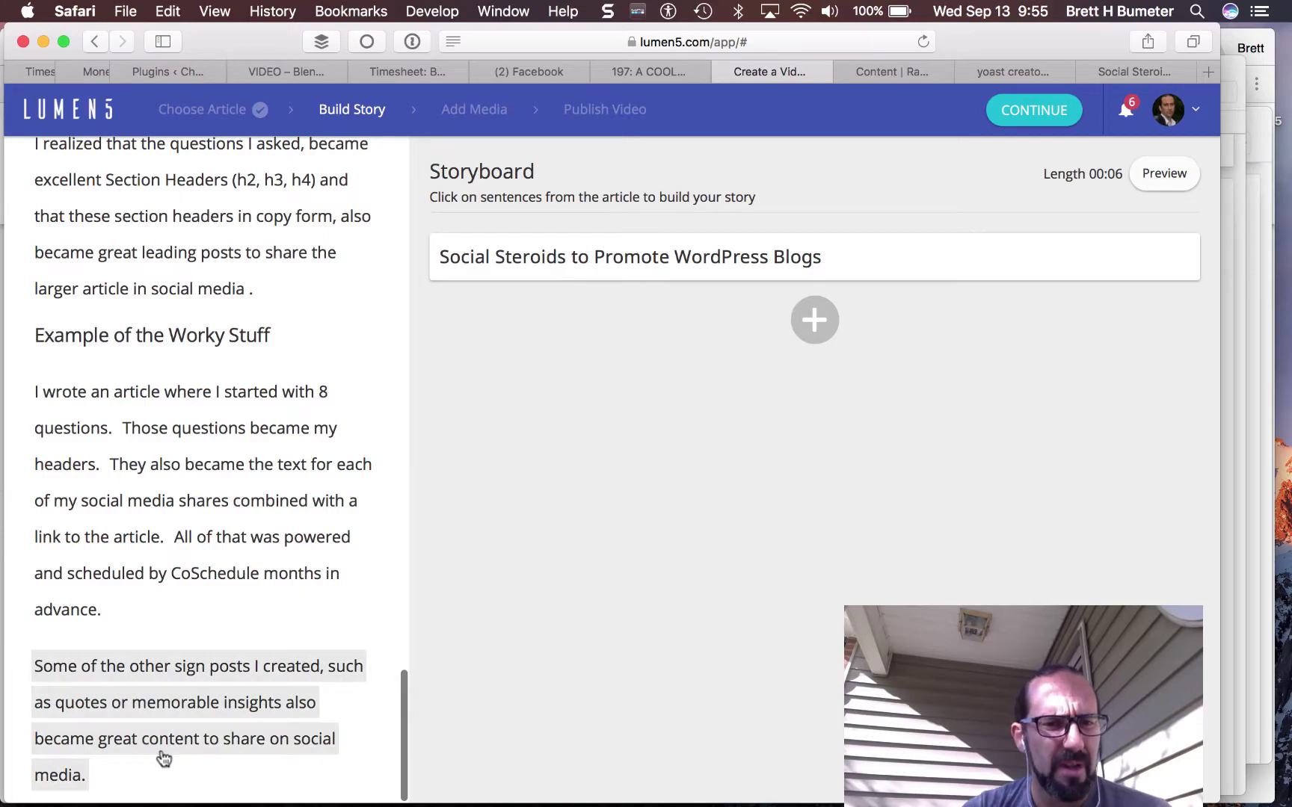
{"action": "left_click", "coordinate": [1133, 72]}
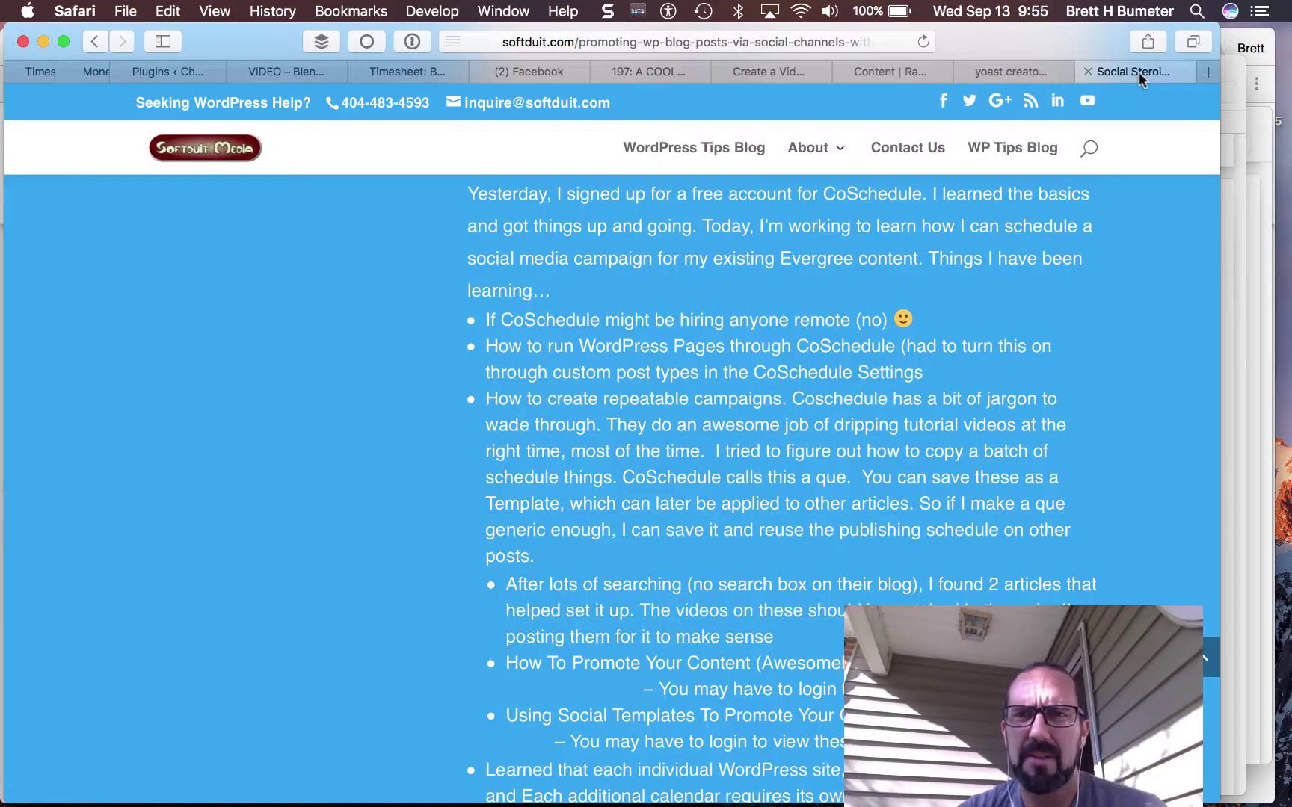
{"action": "scroll", "coordinate": [918, 512], "scroll_direction": "down", "scroll_amount": 10}
{"action": "scroll", "coordinate": [918, 512], "scroll_direction": "up", "scroll_amount": 5}
{"action": "scroll", "coordinate": [918, 512], "scroll_direction": "up", "scroll_amount": 15}
{"action": "scroll", "coordinate": [917, 510], "scroll_direction": "up", "scroll_amount": 3}
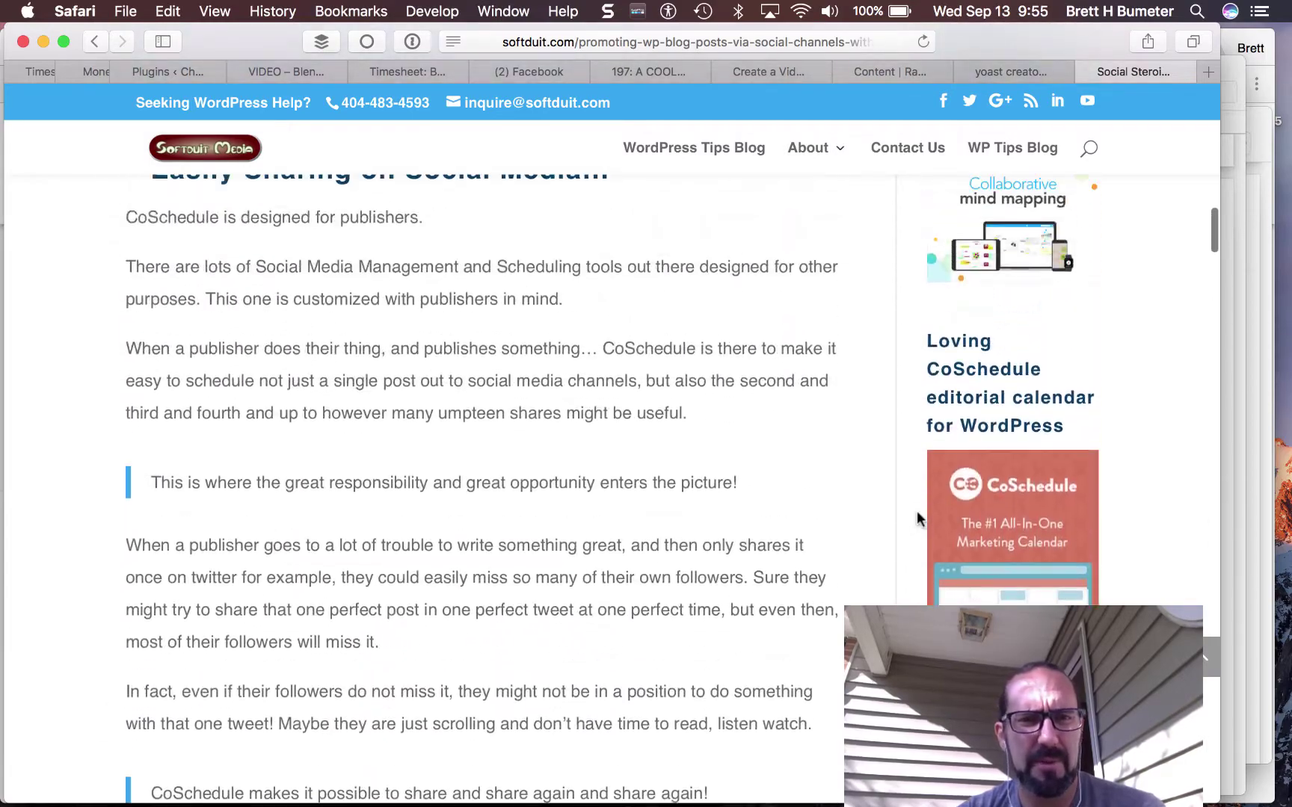
{"action": "scroll", "coordinate": [917, 510], "scroll_direction": "up", "scroll_amount": 5}
{"action": "scroll", "coordinate": [917, 510], "scroll_direction": "down", "scroll_amount": 10}
{"action": "scroll", "coordinate": [916, 511], "scroll_direction": "up", "scroll_amount": 15}
{"action": "scroll", "coordinate": [917, 511], "scroll_direction": "down", "scroll_amount": 8}
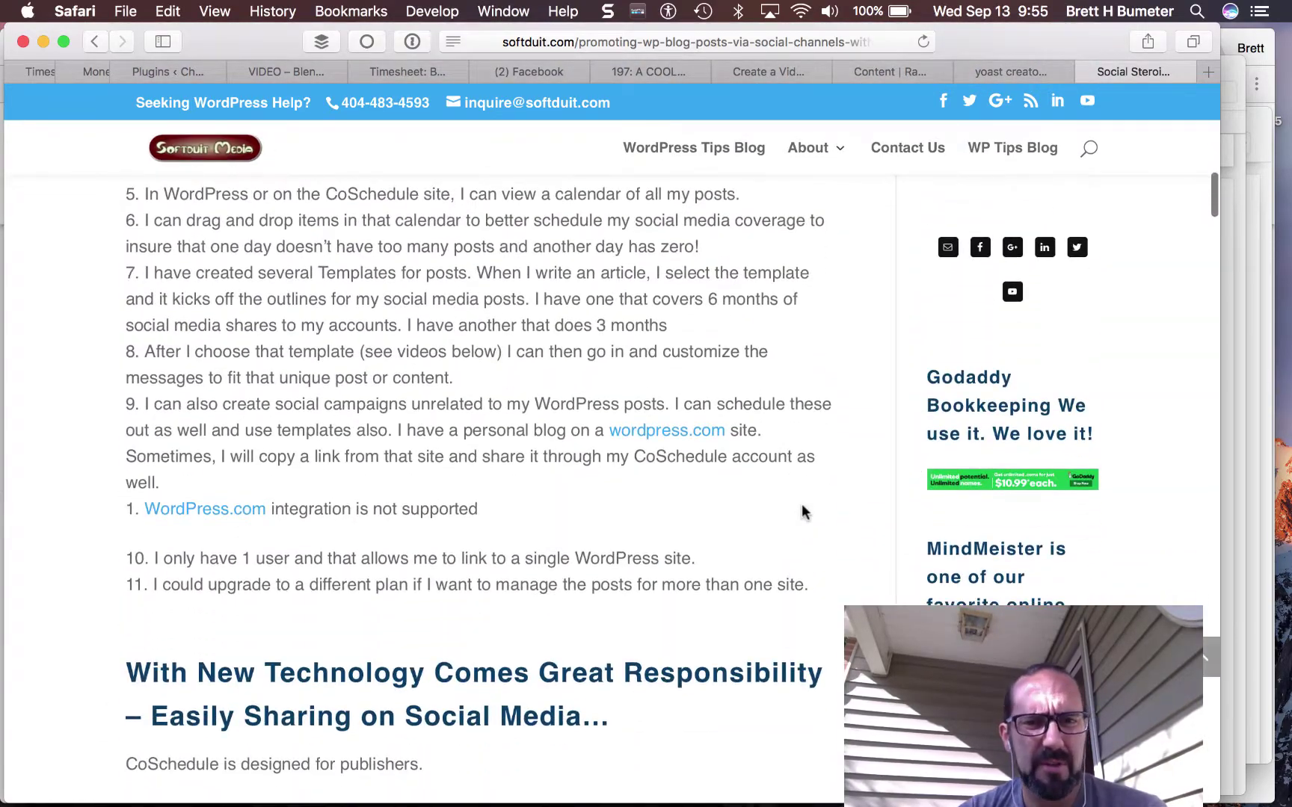
{"action": "scroll", "coordinate": [801, 511], "scroll_direction": "down", "scroll_amount": 8}
{"action": "scroll", "coordinate": [802, 511], "scroll_direction": "up", "scroll_amount": 1}
{"action": "scroll", "coordinate": [801, 512], "scroll_direction": "down", "scroll_amount": 10}
{"action": "scroll", "coordinate": [803, 512], "scroll_direction": "down", "scroll_amount": 6}
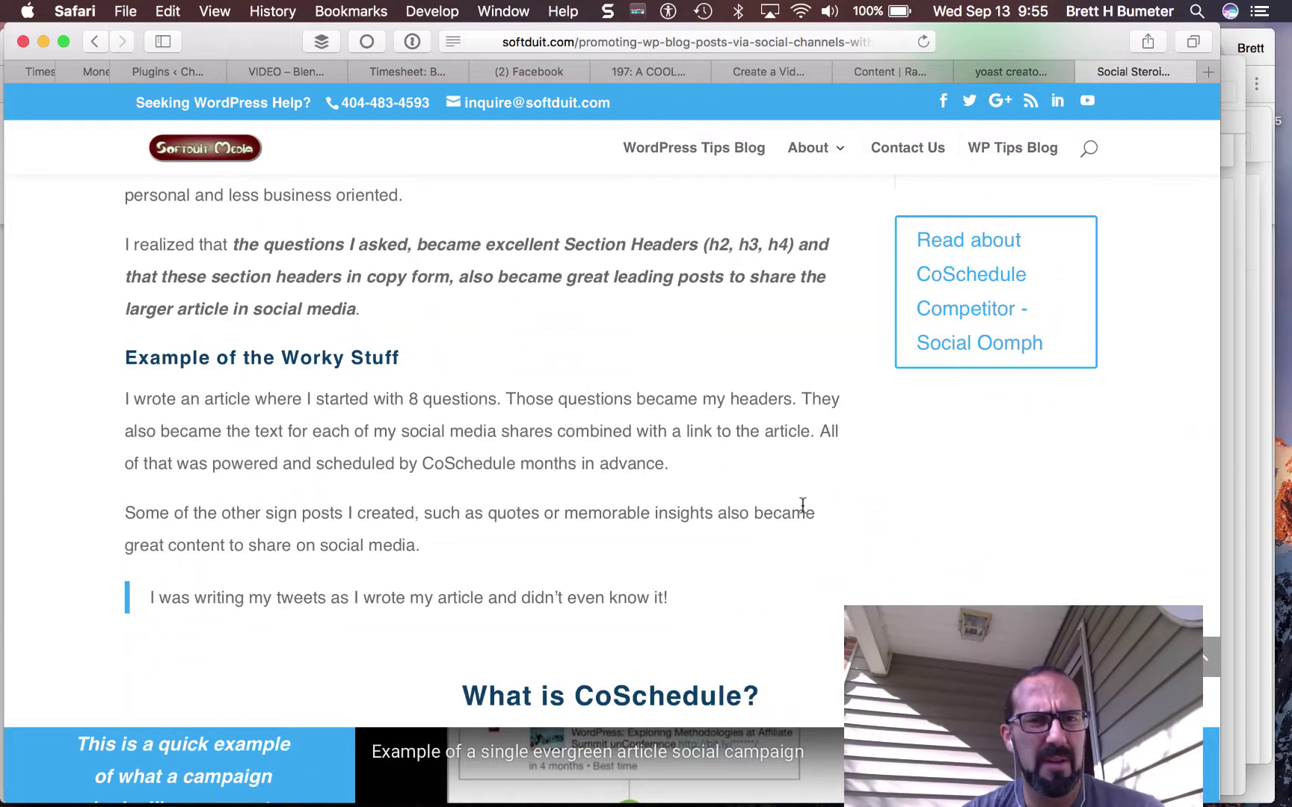
{"action": "left_click", "coordinate": [779, 69]}
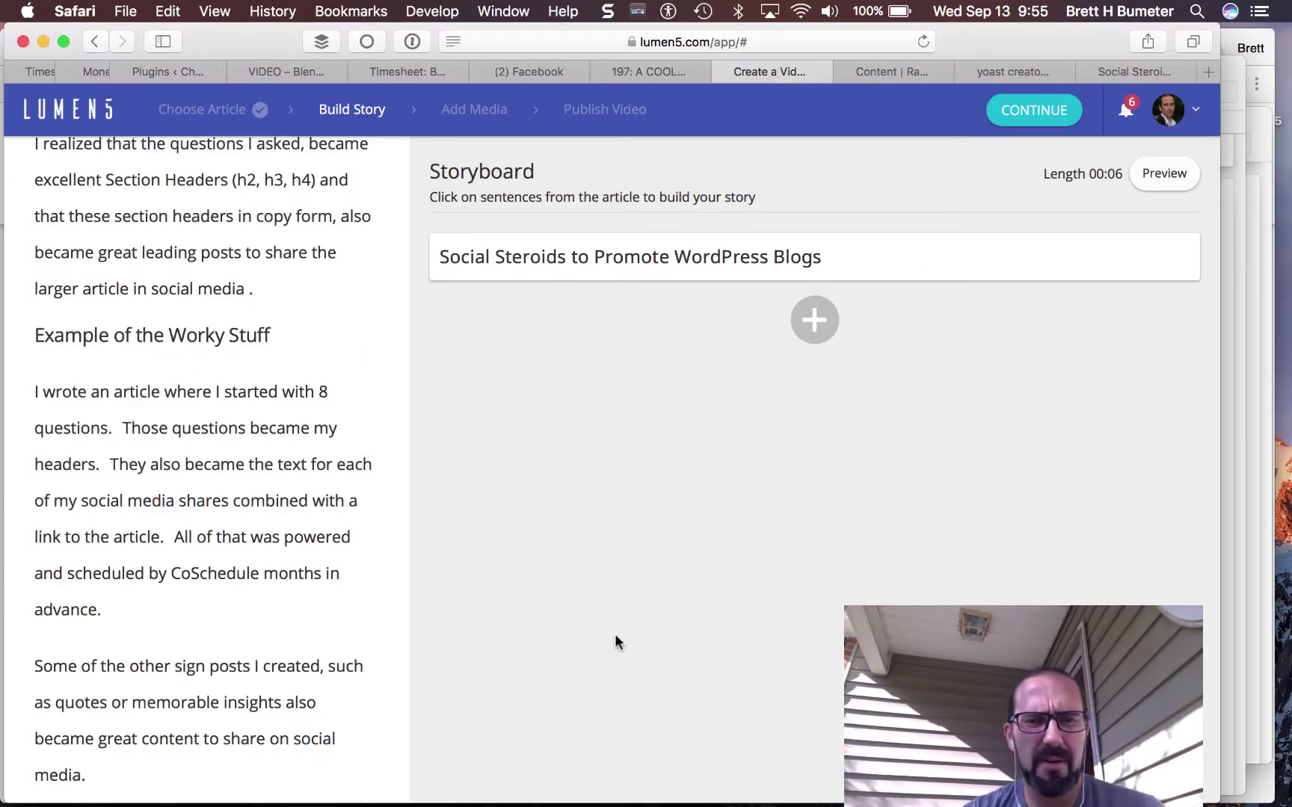
Add 'CoSchedule is designed for publishers.' and the customized-for-publishers sentence as storyboard scenes.
{"action": "scroll", "coordinate": [300, 400], "scroll_direction": "down", "scroll_amount": 15}
{"action": "scroll", "coordinate": [300, 404], "scroll_direction": "up", "scroll_amount": 5}
{"action": "scroll", "coordinate": [300, 404], "scroll_direction": "up", "scroll_amount": 5}
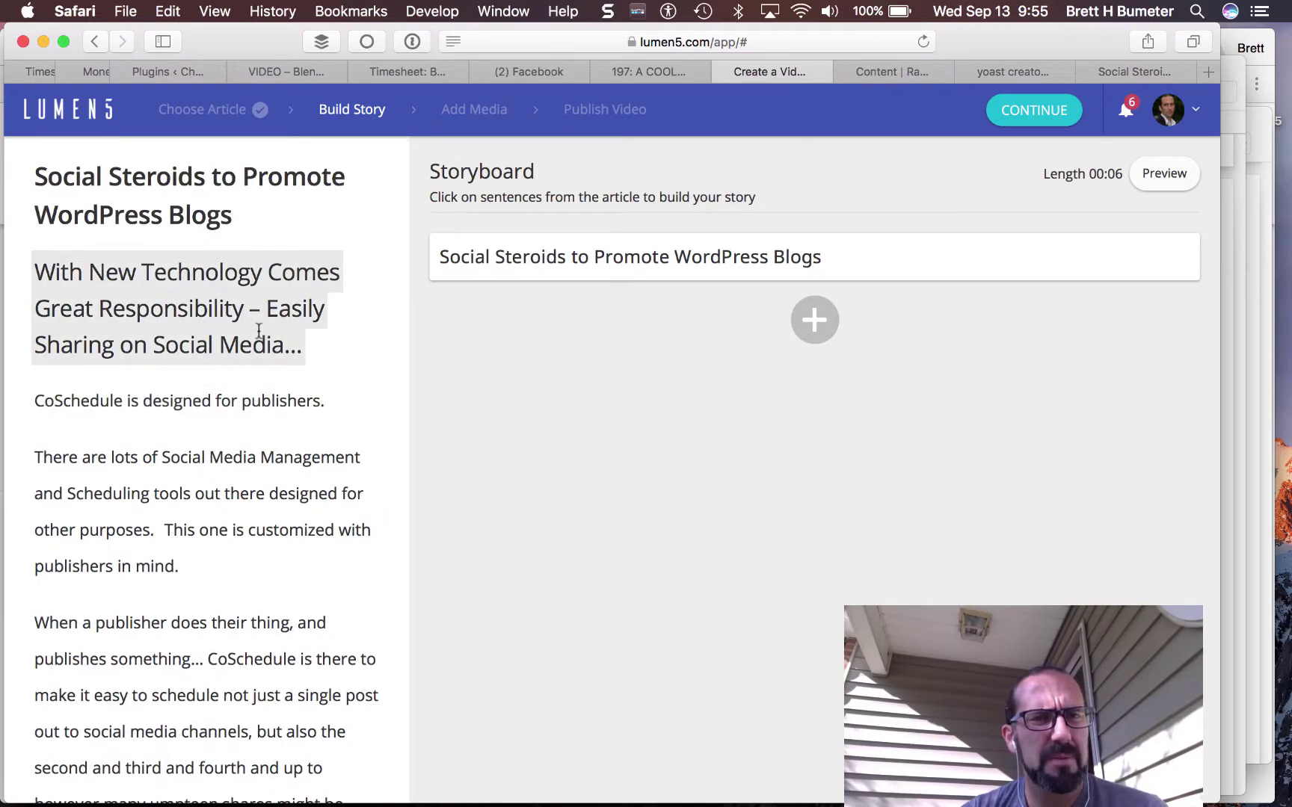
{"action": "left_click", "coordinate": [283, 410]}
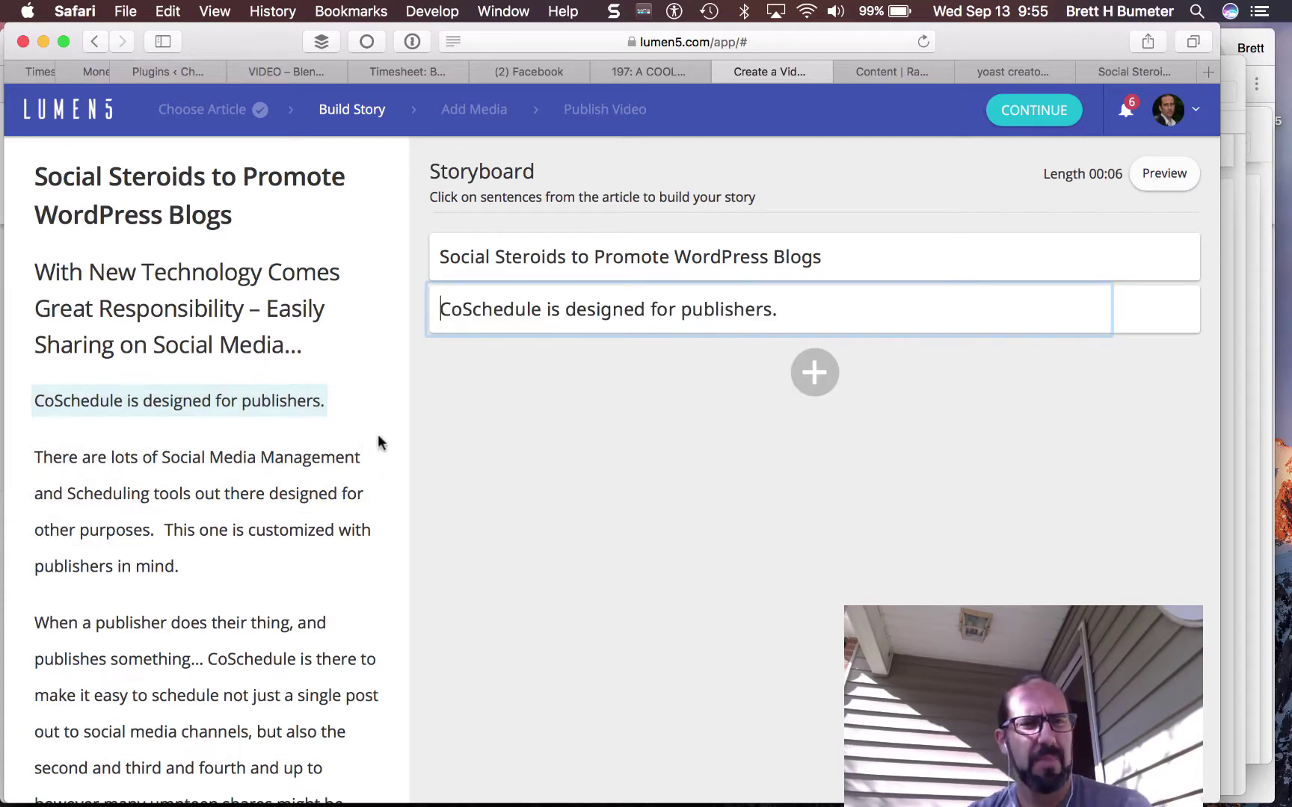
{"action": "scroll", "coordinate": [345, 525], "scroll_direction": "down", "scroll_amount": 4}
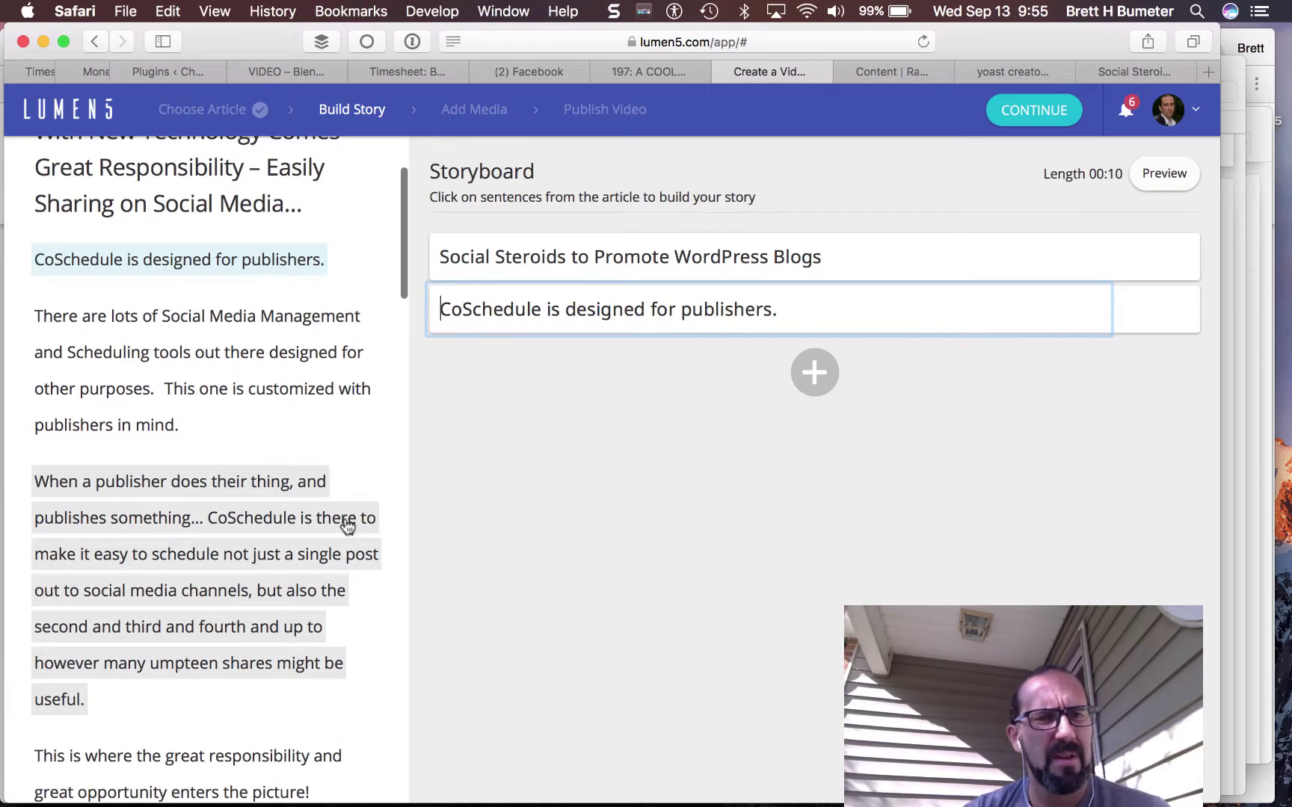
{"action": "left_click", "coordinate": [344, 394]}
Add the publisher-goes-to-trouble, share-and-share-again, and different-messages sentences as scenes.
{"action": "scroll", "coordinate": [363, 468], "scroll_direction": "down", "scroll_amount": 4}
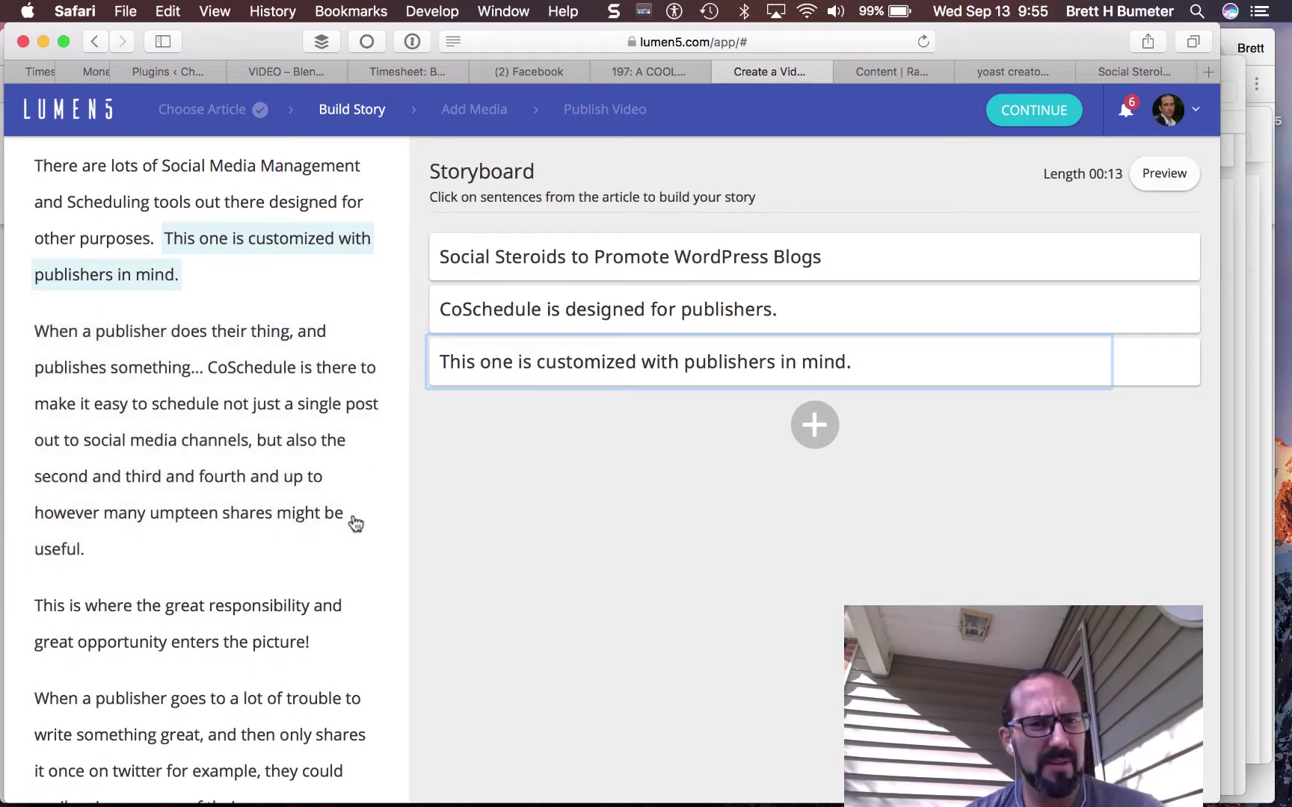
{"action": "scroll", "coordinate": [356, 523], "scroll_direction": "down", "scroll_amount": 3}
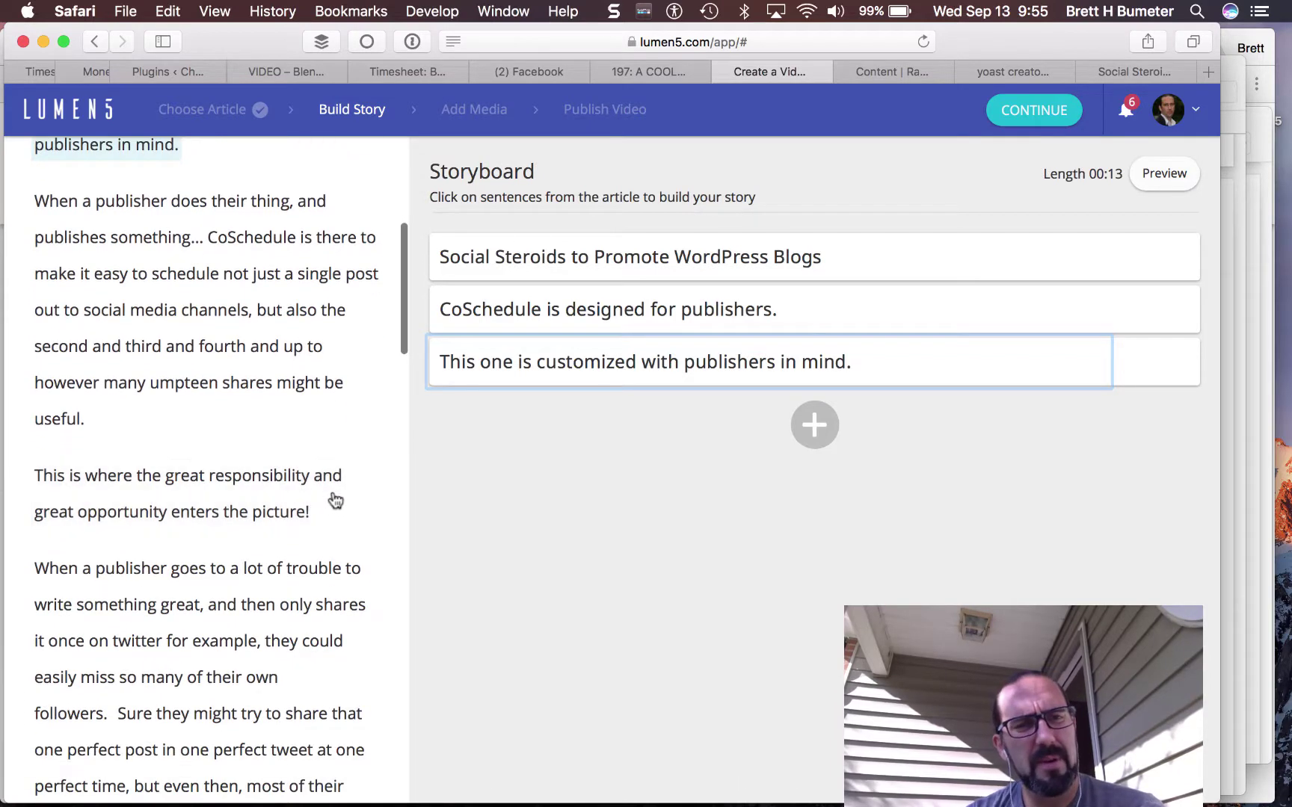
{"action": "scroll", "coordinate": [346, 514], "scroll_direction": "down", "scroll_amount": 3}
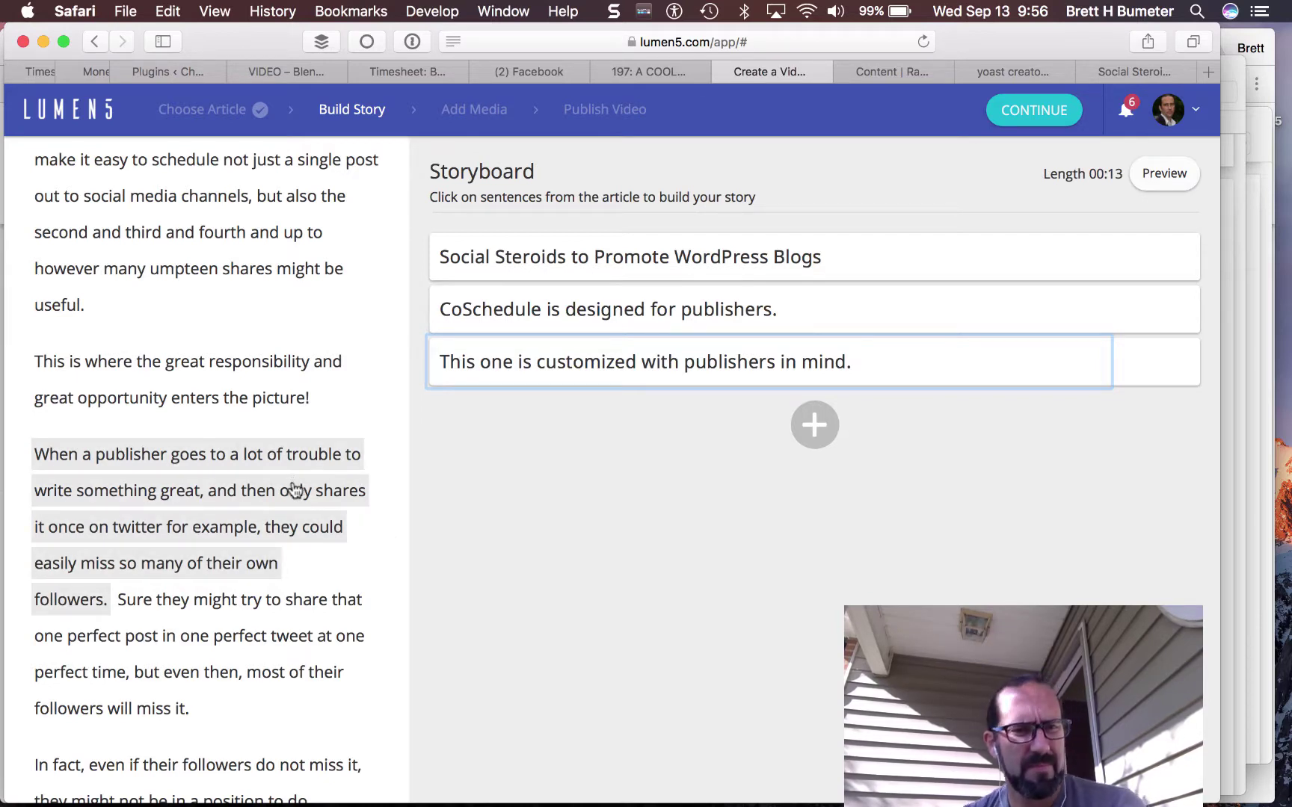
{"action": "left_click", "coordinate": [274, 548]}
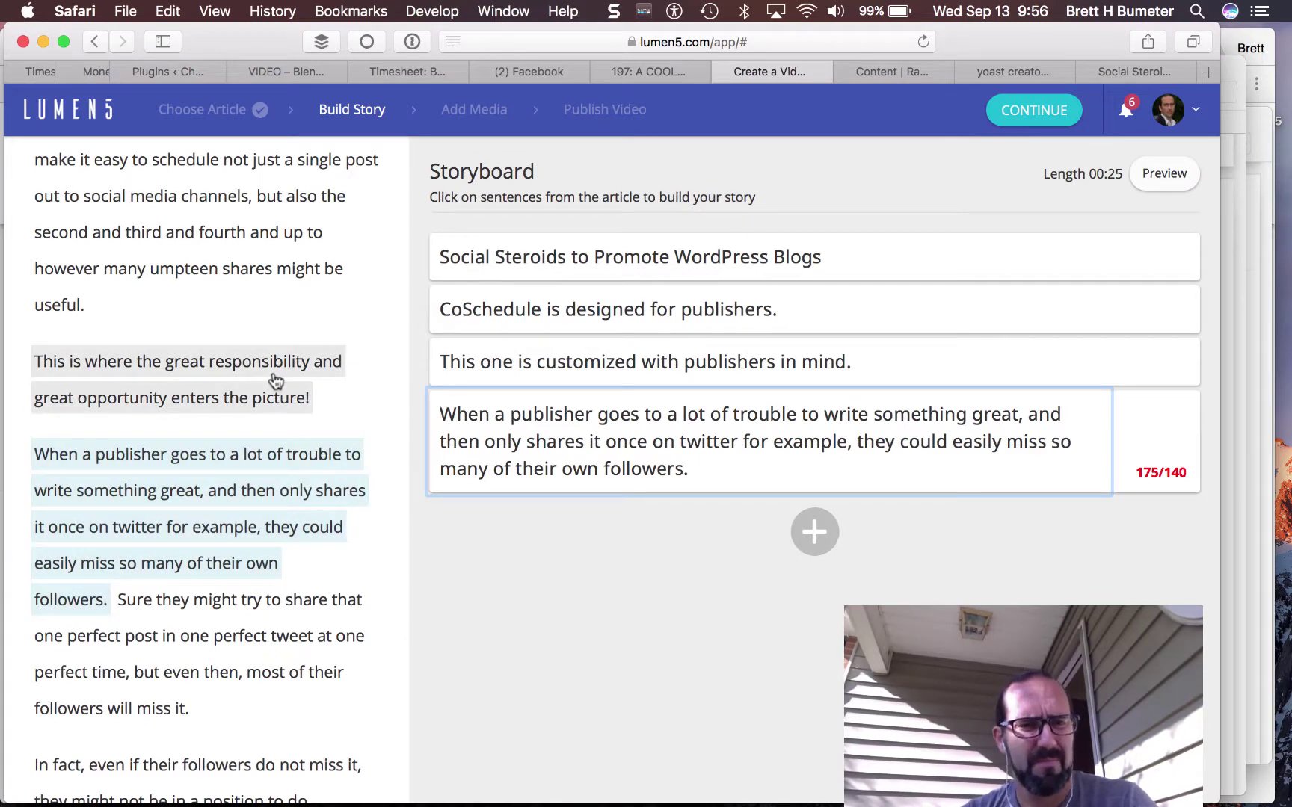
{"action": "scroll", "coordinate": [275, 381], "scroll_direction": "down", "scroll_amount": 8}
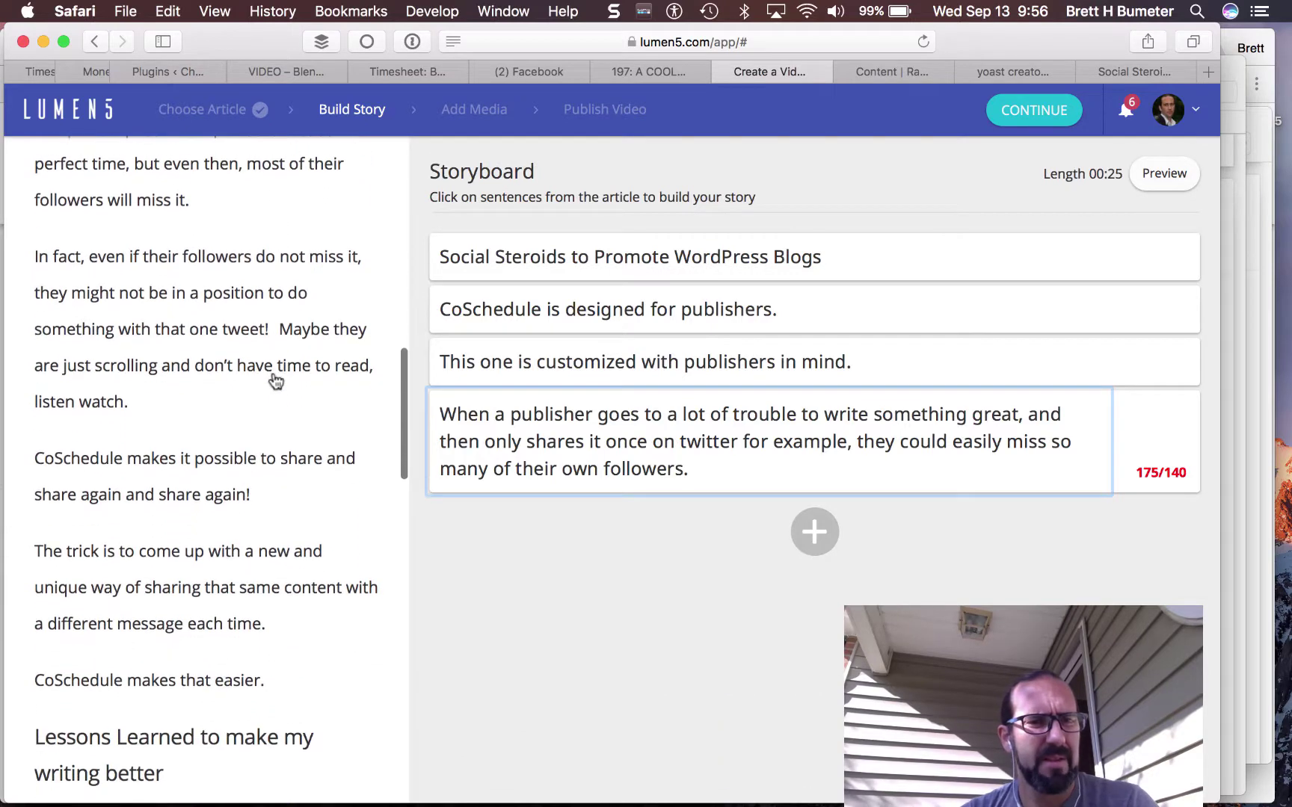
{"action": "left_click", "coordinate": [316, 454]}
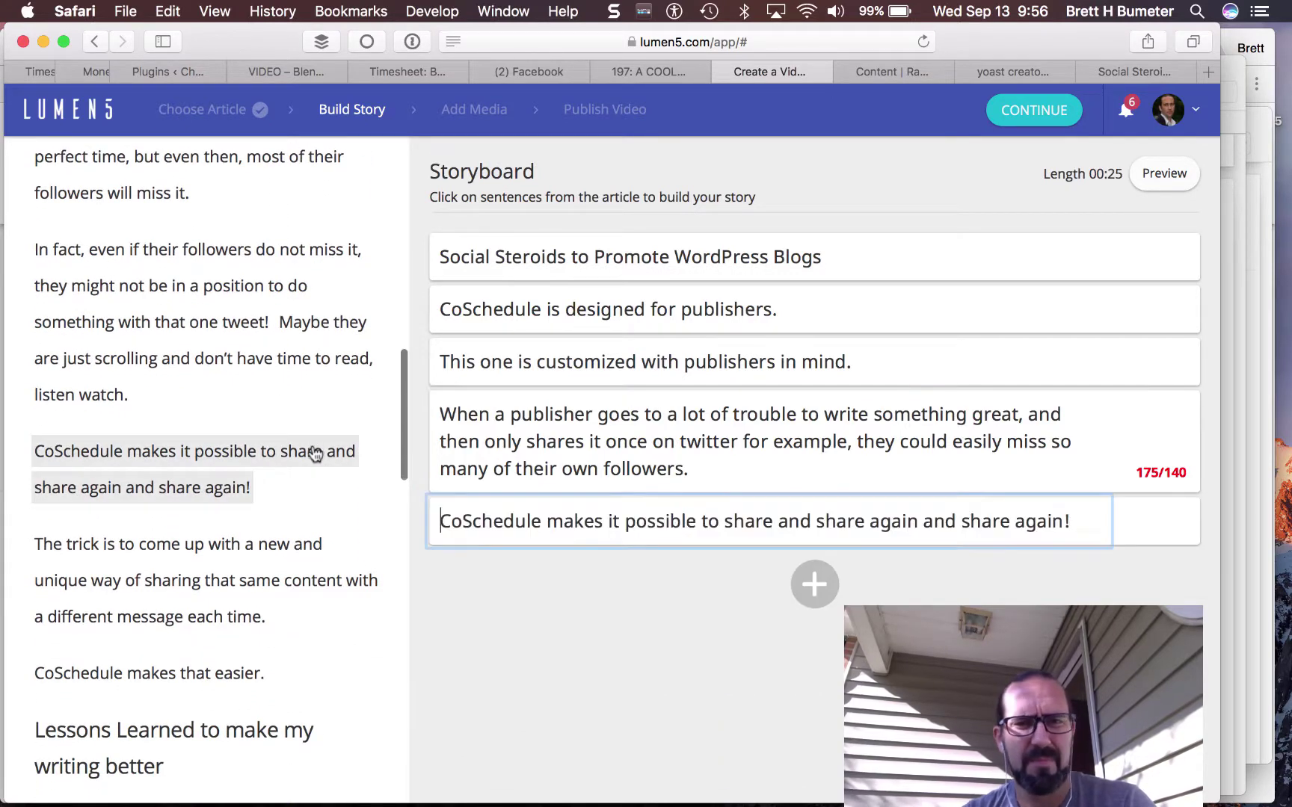
{"action": "scroll", "coordinate": [340, 615], "scroll_direction": "down", "scroll_amount": 2}
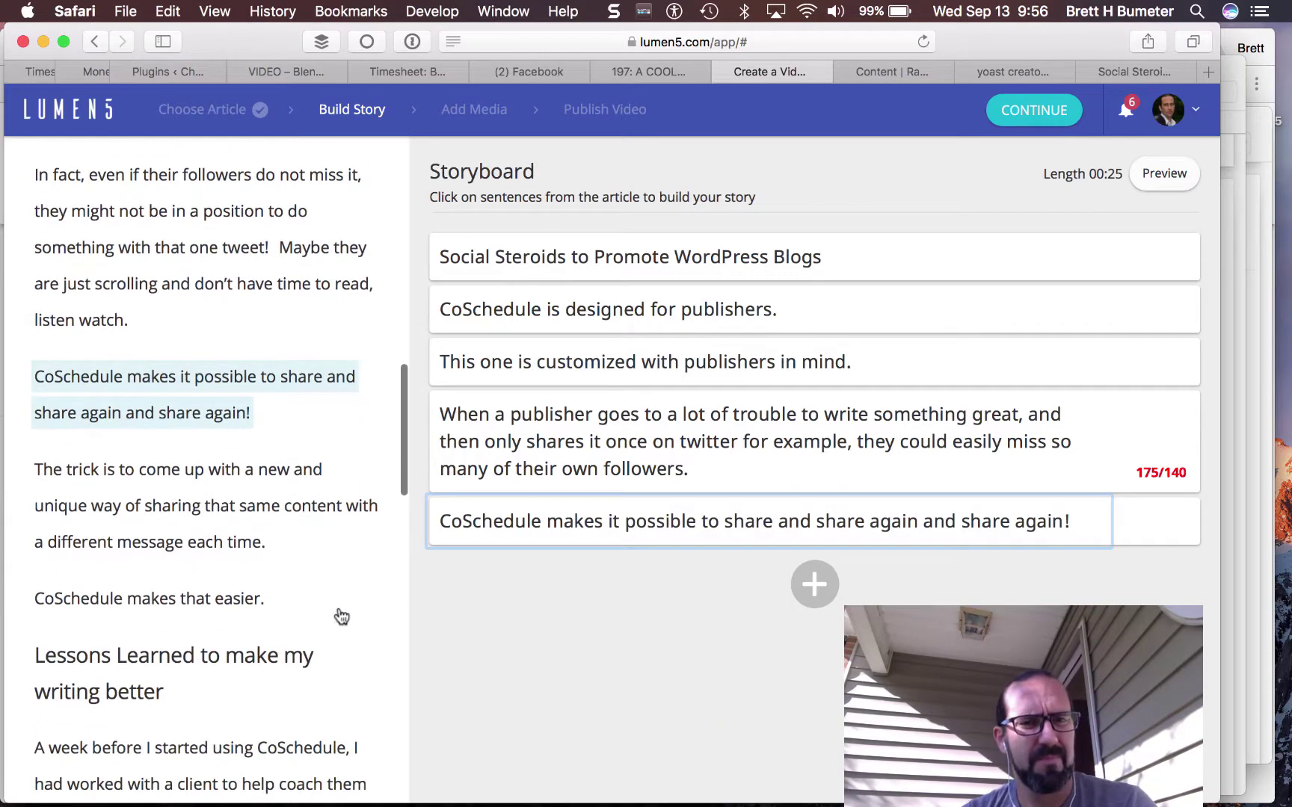
{"action": "scroll", "coordinate": [342, 616], "scroll_direction": "down", "scroll_amount": 1}
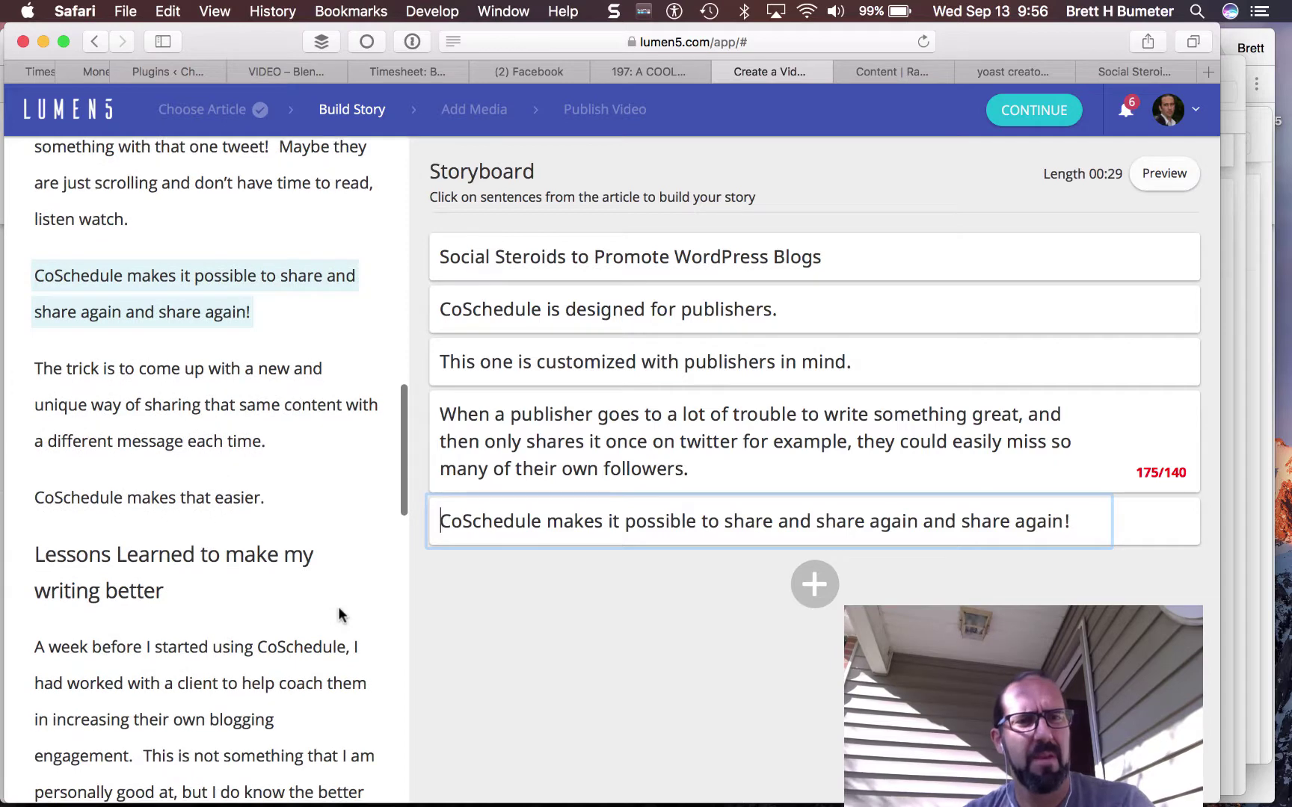
{"action": "left_click", "coordinate": [245, 403]}
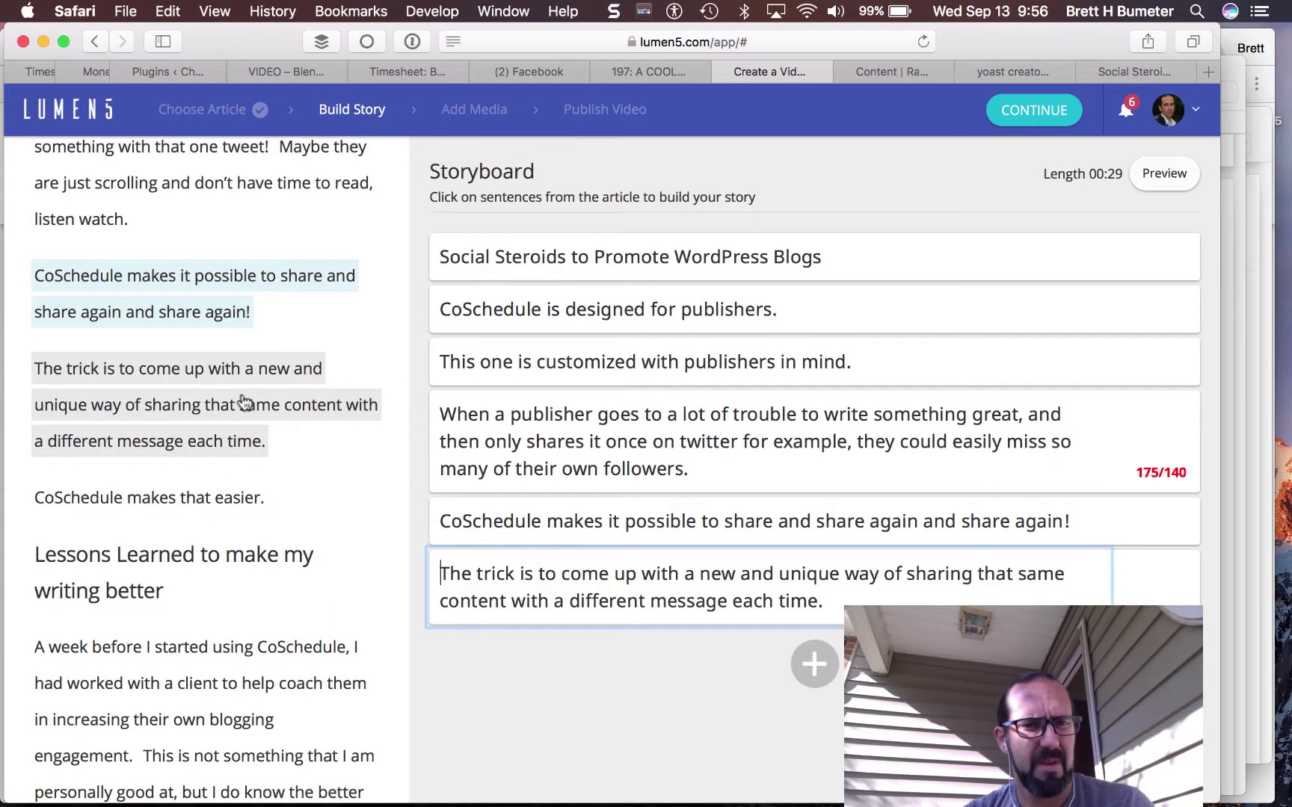
{"action": "scroll", "coordinate": [304, 527], "scroll_direction": "down", "scroll_amount": 3}
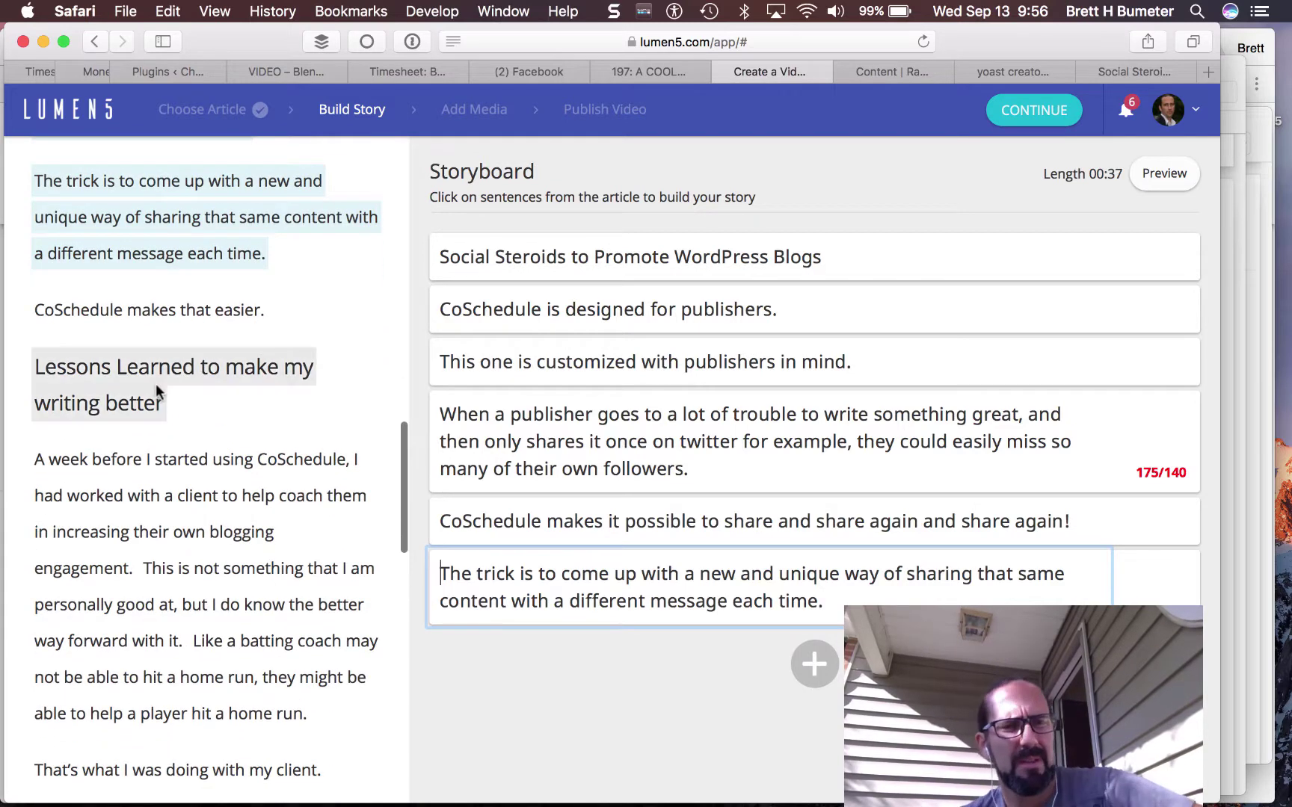
{"action": "scroll", "coordinate": [296, 452], "scroll_direction": "down", "scroll_amount": 8}
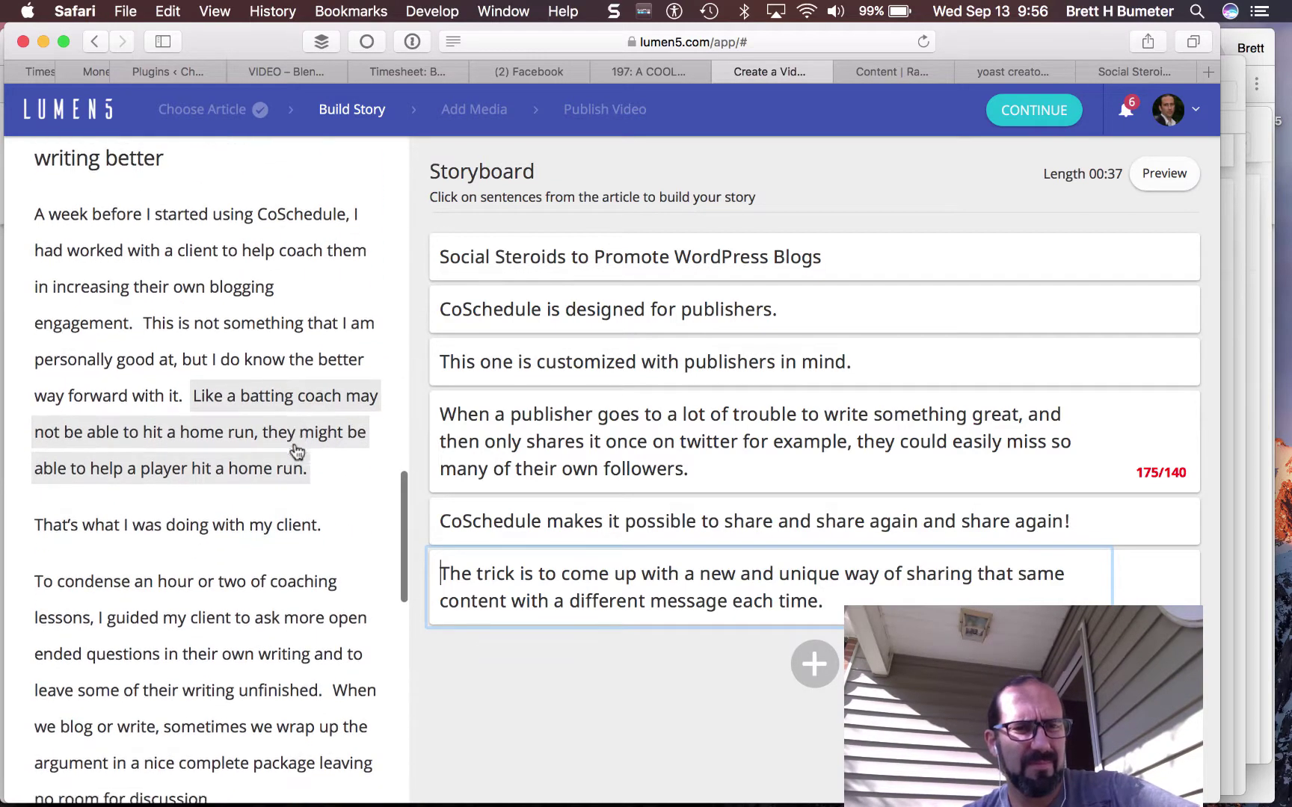
{"action": "scroll", "coordinate": [297, 451], "scroll_direction": "down", "scroll_amount": 1}
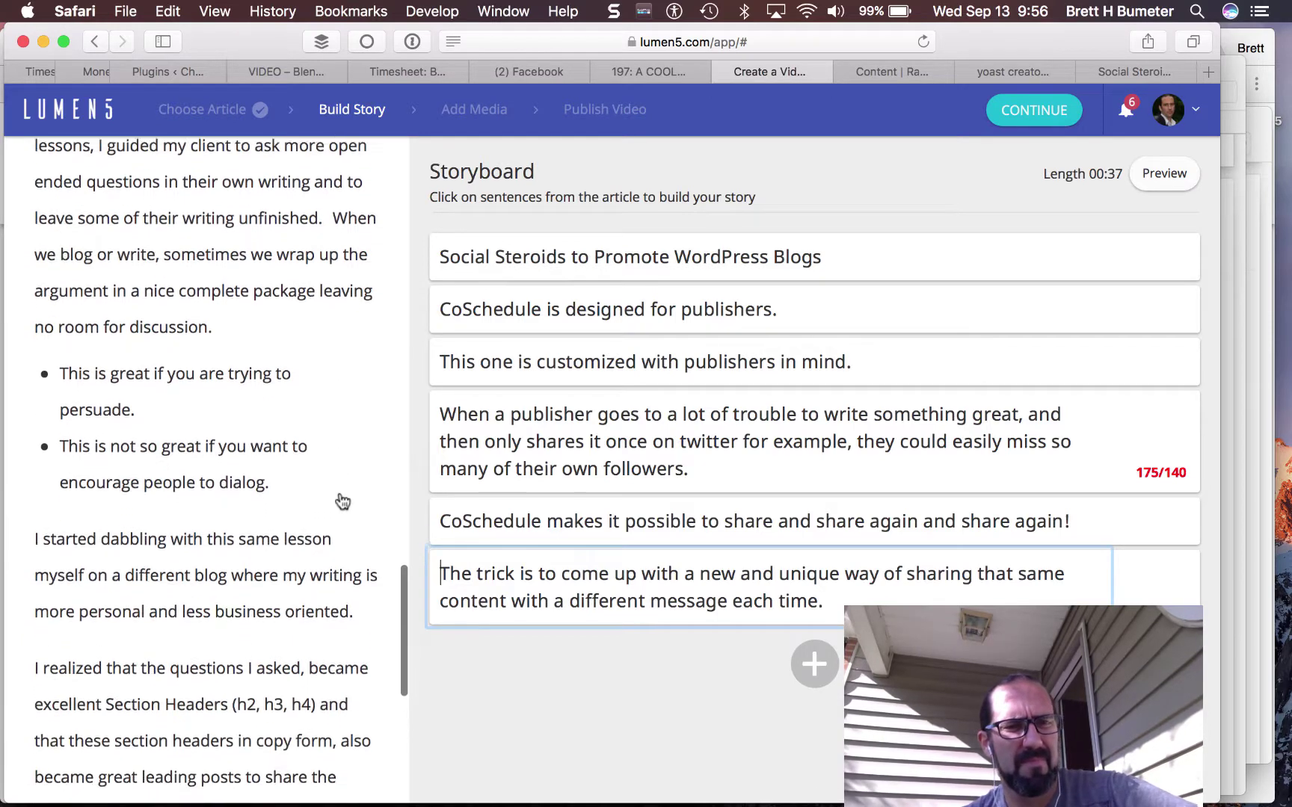
{"action": "scroll", "coordinate": [342, 500], "scroll_direction": "down", "scroll_amount": 5}
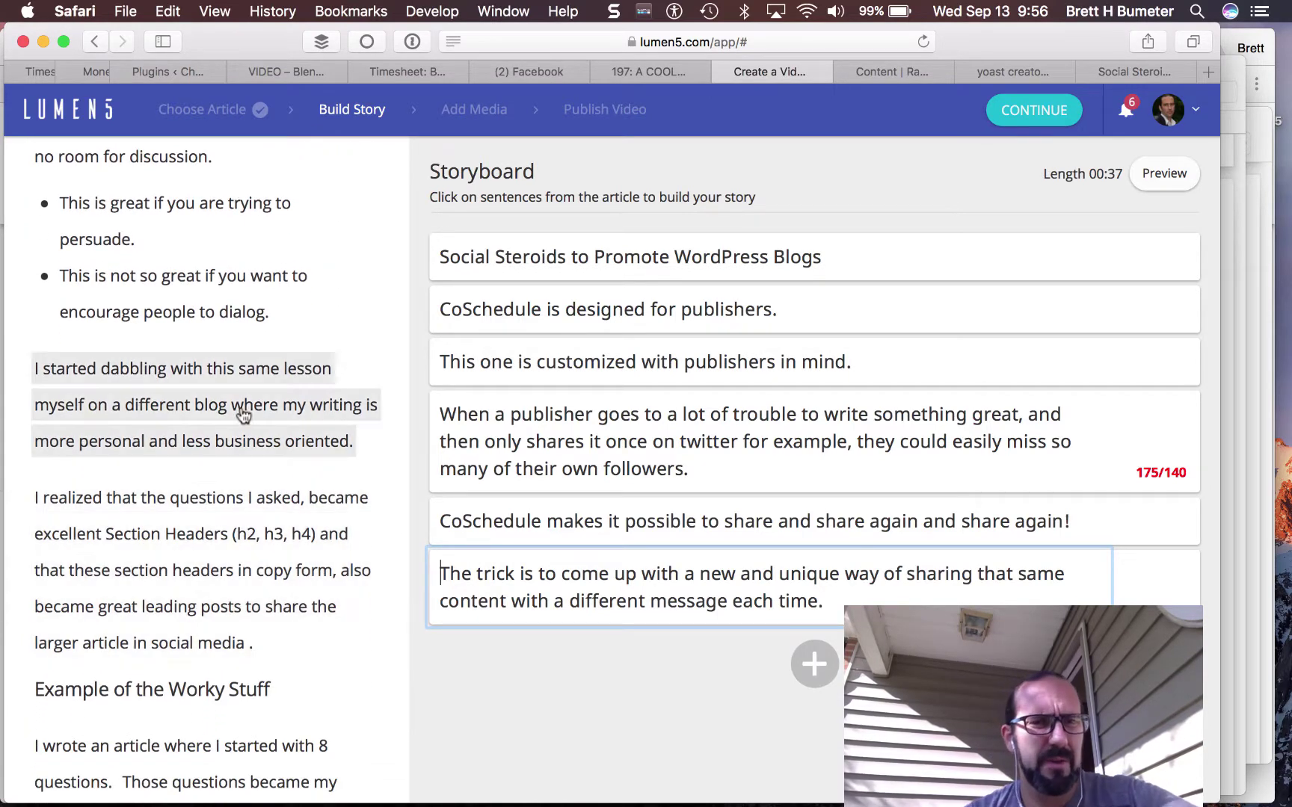
{"action": "scroll", "coordinate": [324, 586], "scroll_direction": "down", "scroll_amount": 10}
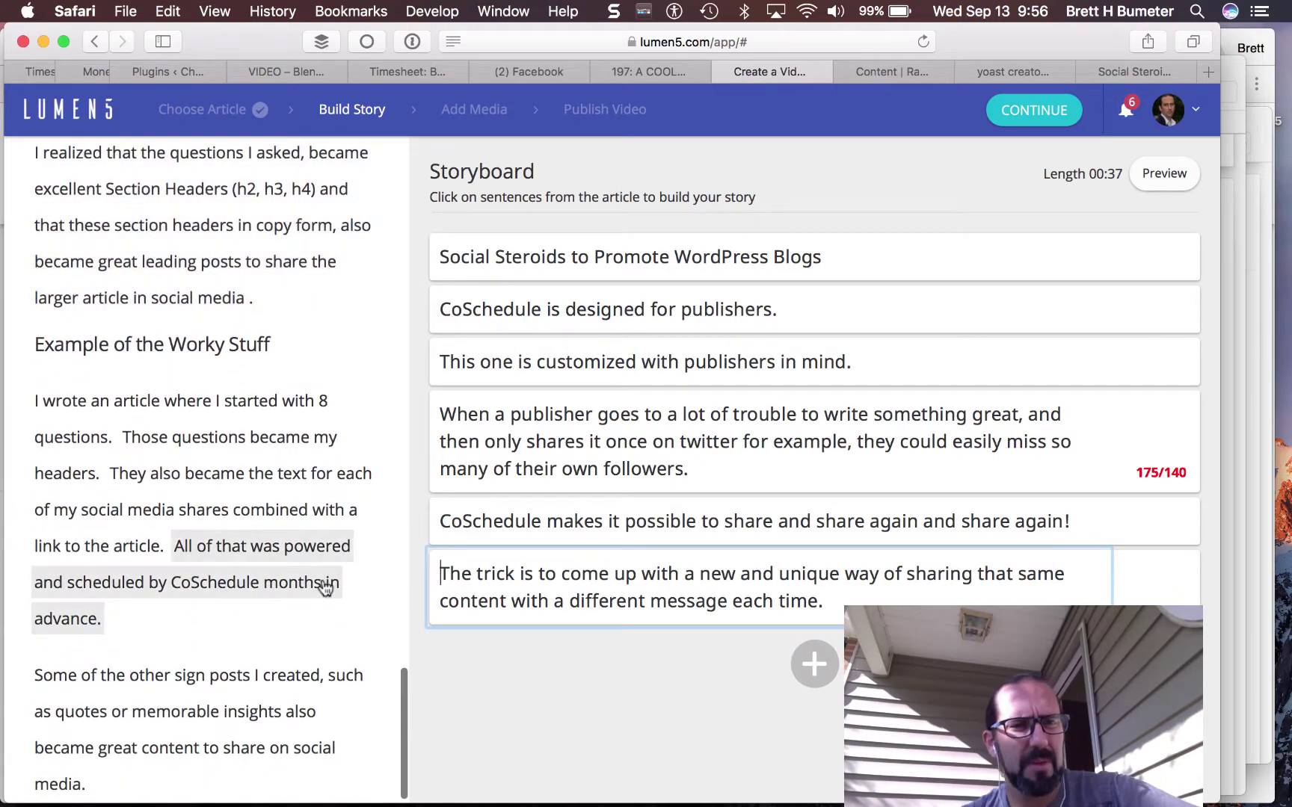
{"action": "scroll", "coordinate": [324, 586], "scroll_direction": "down", "scroll_amount": 1}
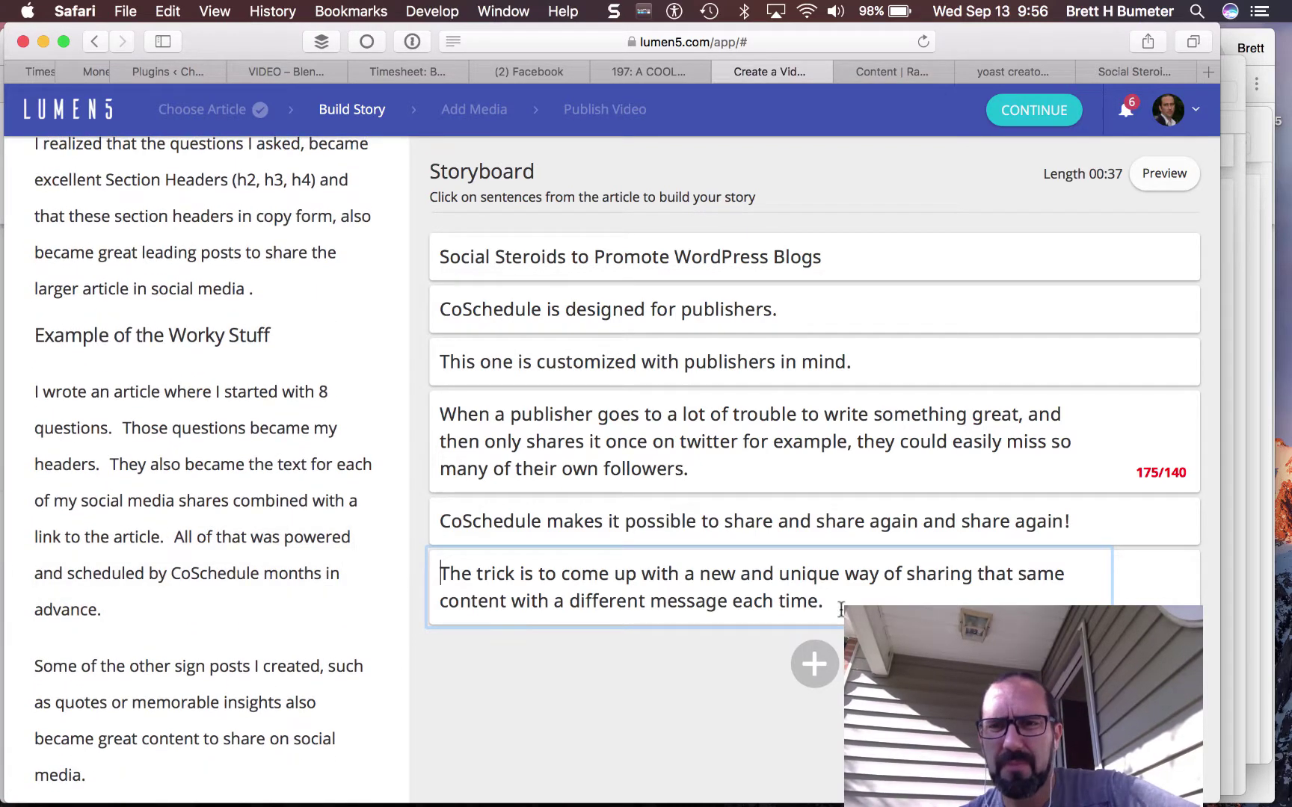
{"action": "mouse_move", "coordinate": [1145, 475]}
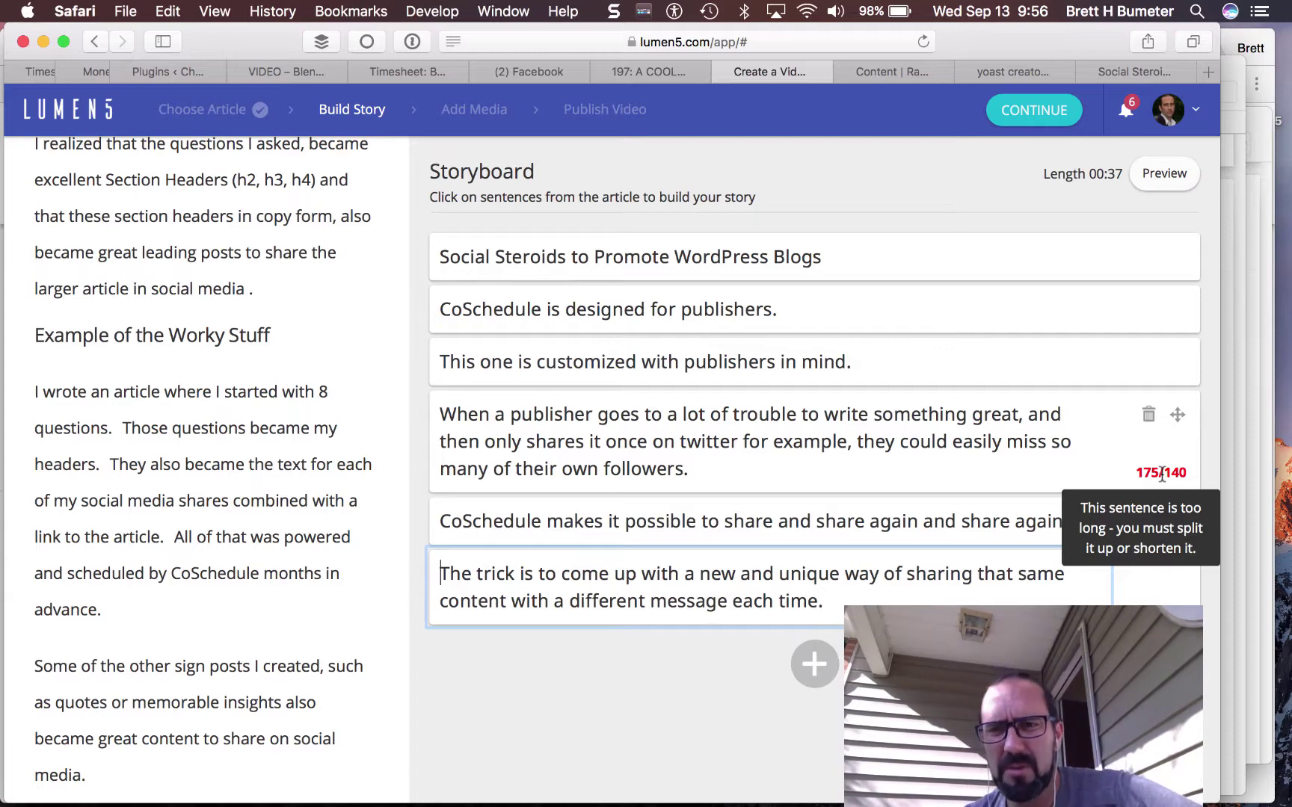
Remove the 'they could easily miss… followers.' clause from the too-long fourth scene.
{"action": "left_click", "coordinate": [856, 441]}
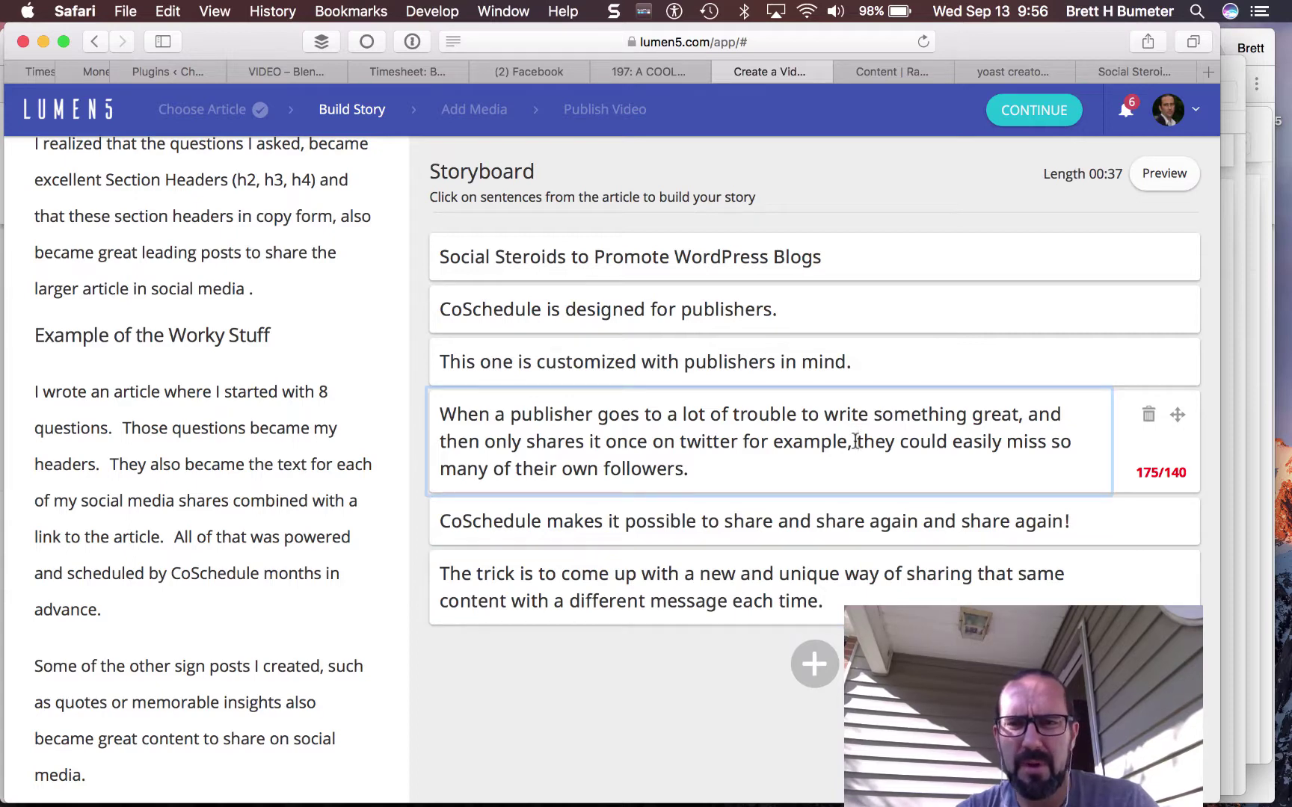
{"action": "key", "text": "Tab"}
{"action": "key", "text": "shift+Tab"}
{"action": "left_click", "coordinate": [858, 443]}
{"action": "left_click_drag", "start_coordinate": [860, 449], "coordinate": [864, 463]}
{"action": "key", "text": "cmd+c"}
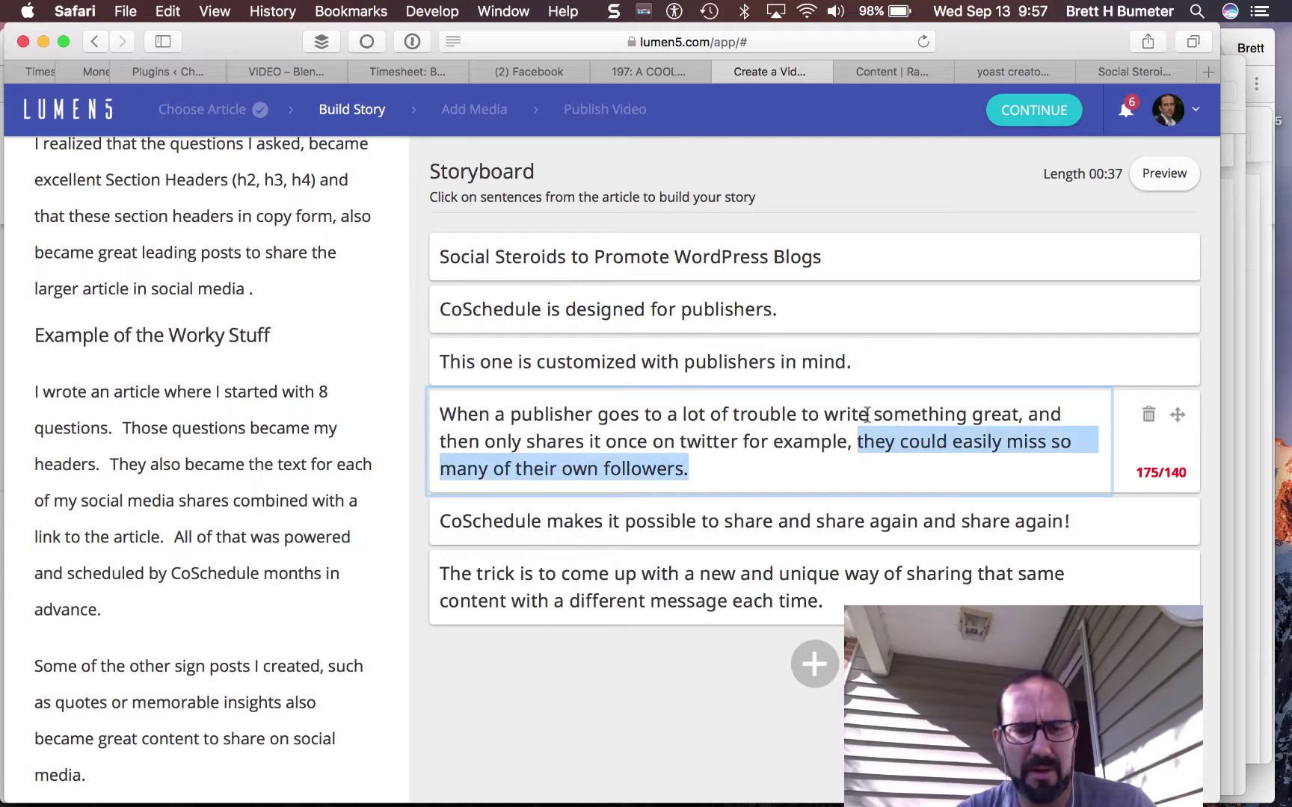
{"action": "key", "text": "BackSpace"}
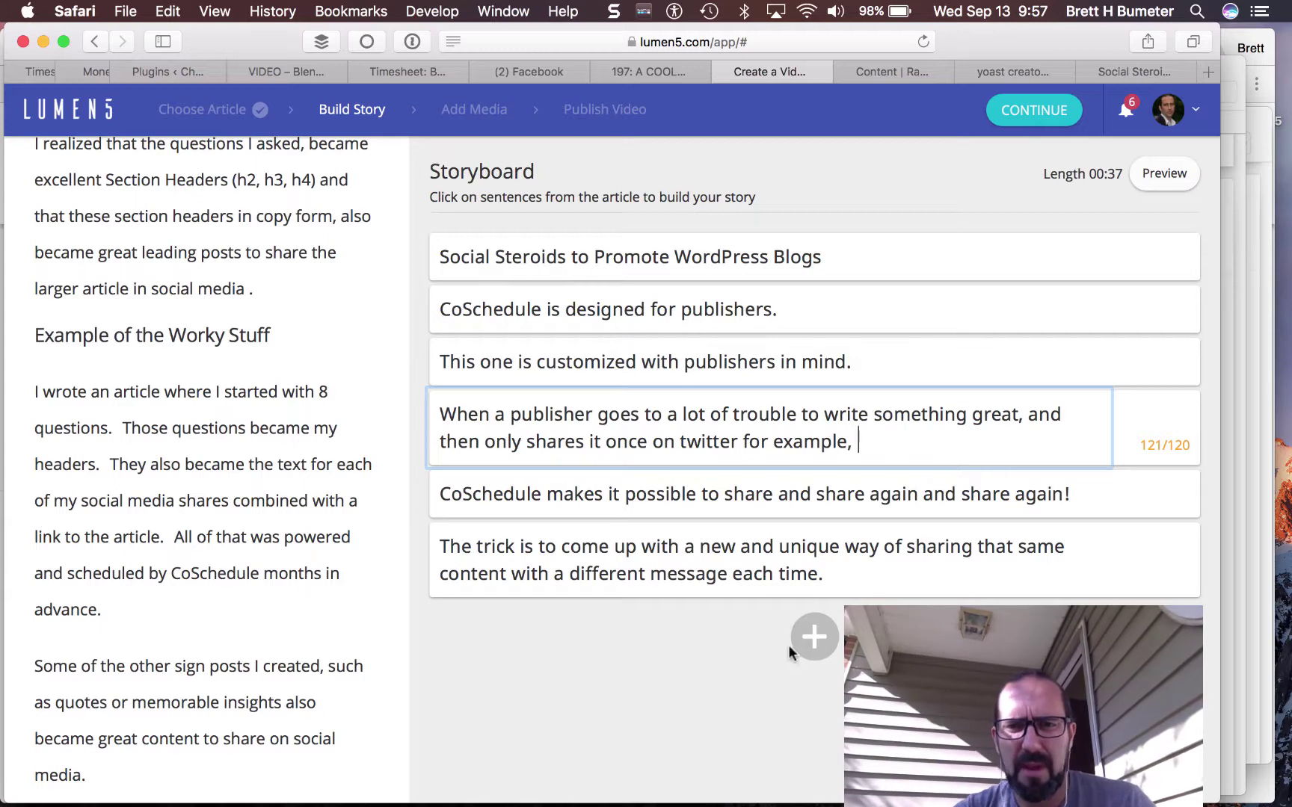
Paste the clause into a new scene and reorder it and the trick scene under the publisher scene.
{"action": "left_click", "coordinate": [814, 637]}
{"action": "left_click", "coordinate": [779, 623]}
{"action": "key", "text": "cmd+v"}
{"action": "key", "text": "Escape"}
{"action": "left_click_drag", "start_coordinate": [1196, 613], "coordinate": [1201, 456]}
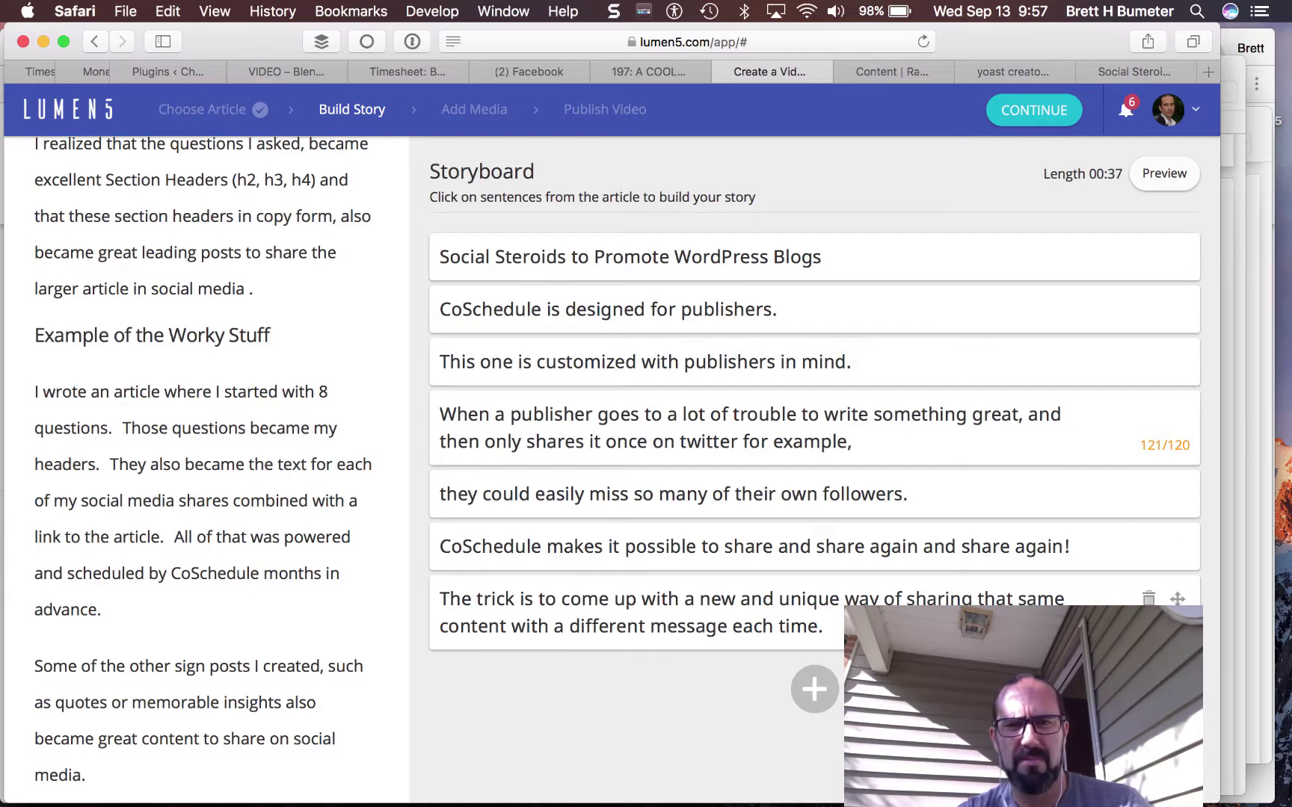
{"action": "left_click_drag", "start_coordinate": [1177, 598], "coordinate": [1187, 512]}
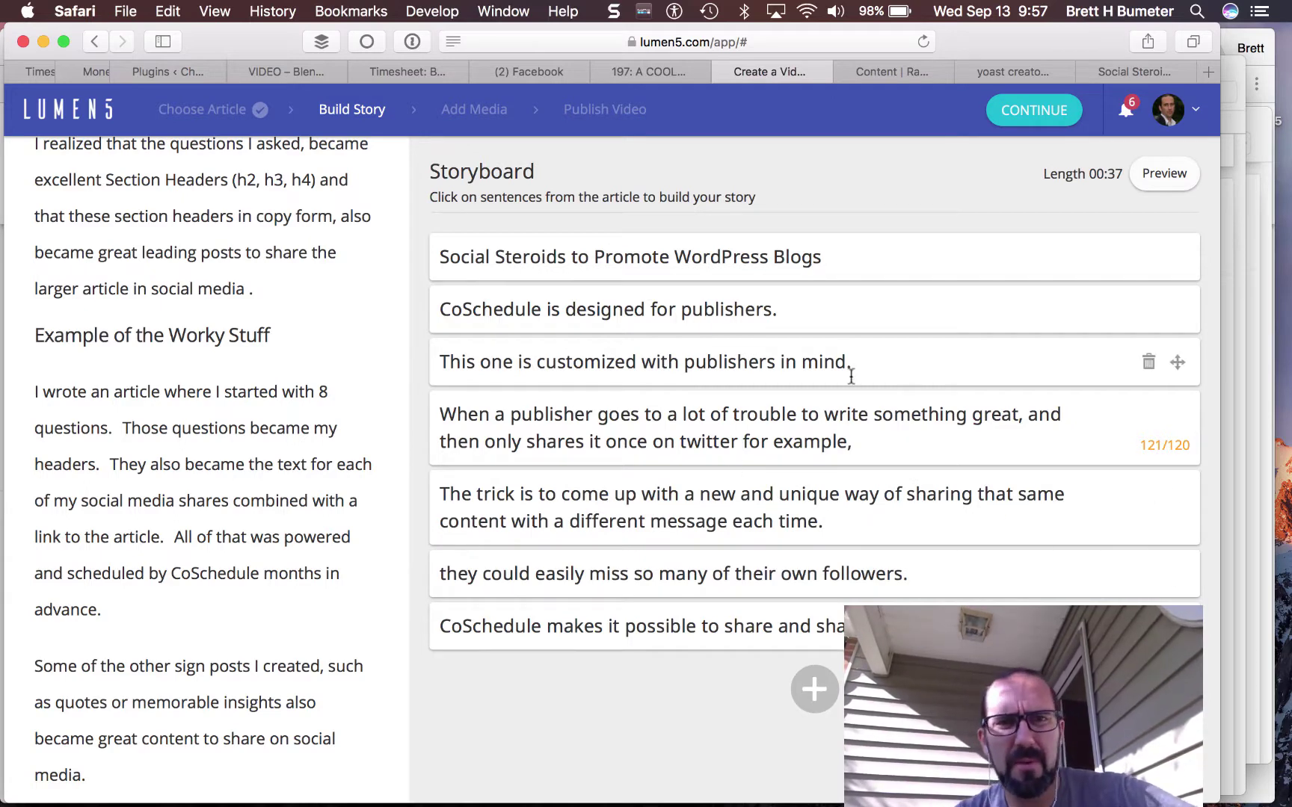
{"action": "left_click", "coordinate": [1133, 70]}
{"action": "scroll", "coordinate": [609, 414], "scroll_direction": "down", "scroll_amount": 10}
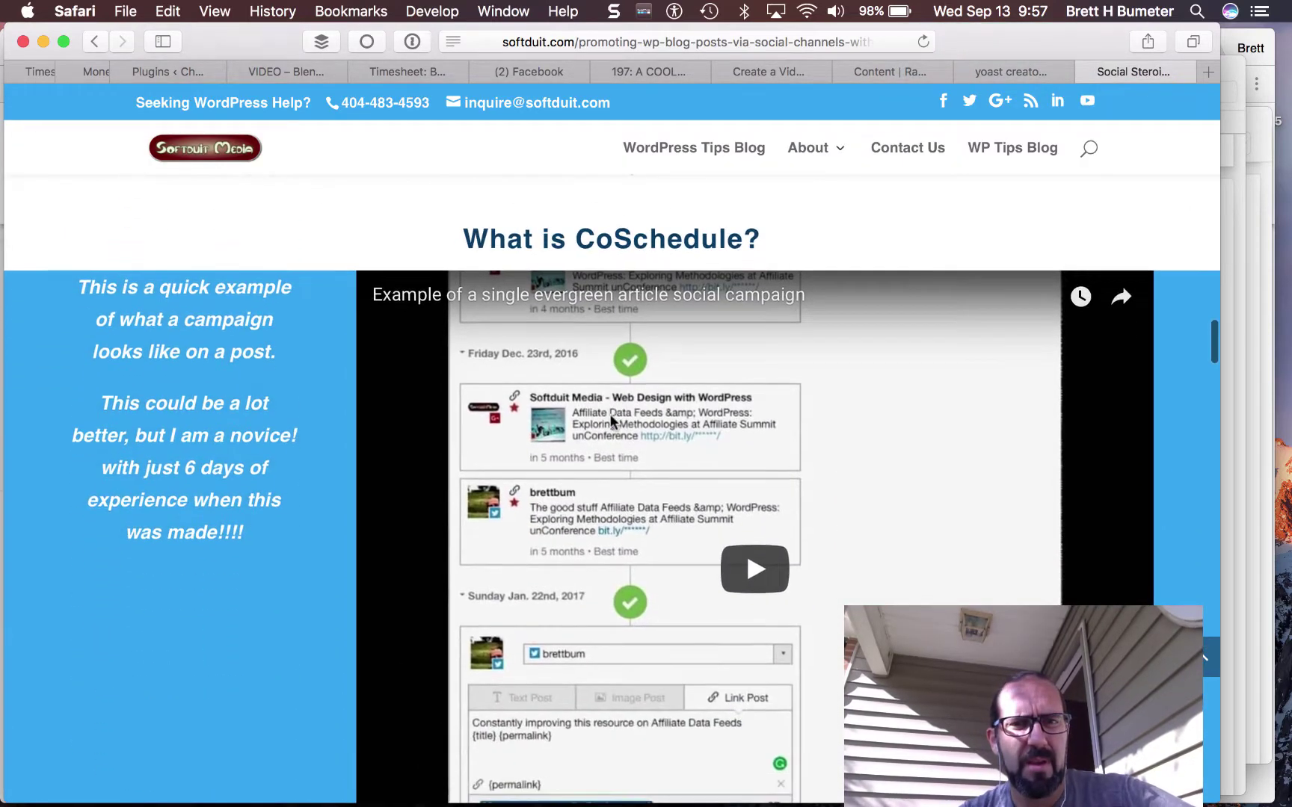
{"action": "scroll", "coordinate": [239, 407], "scroll_direction": "down", "scroll_amount": 15}
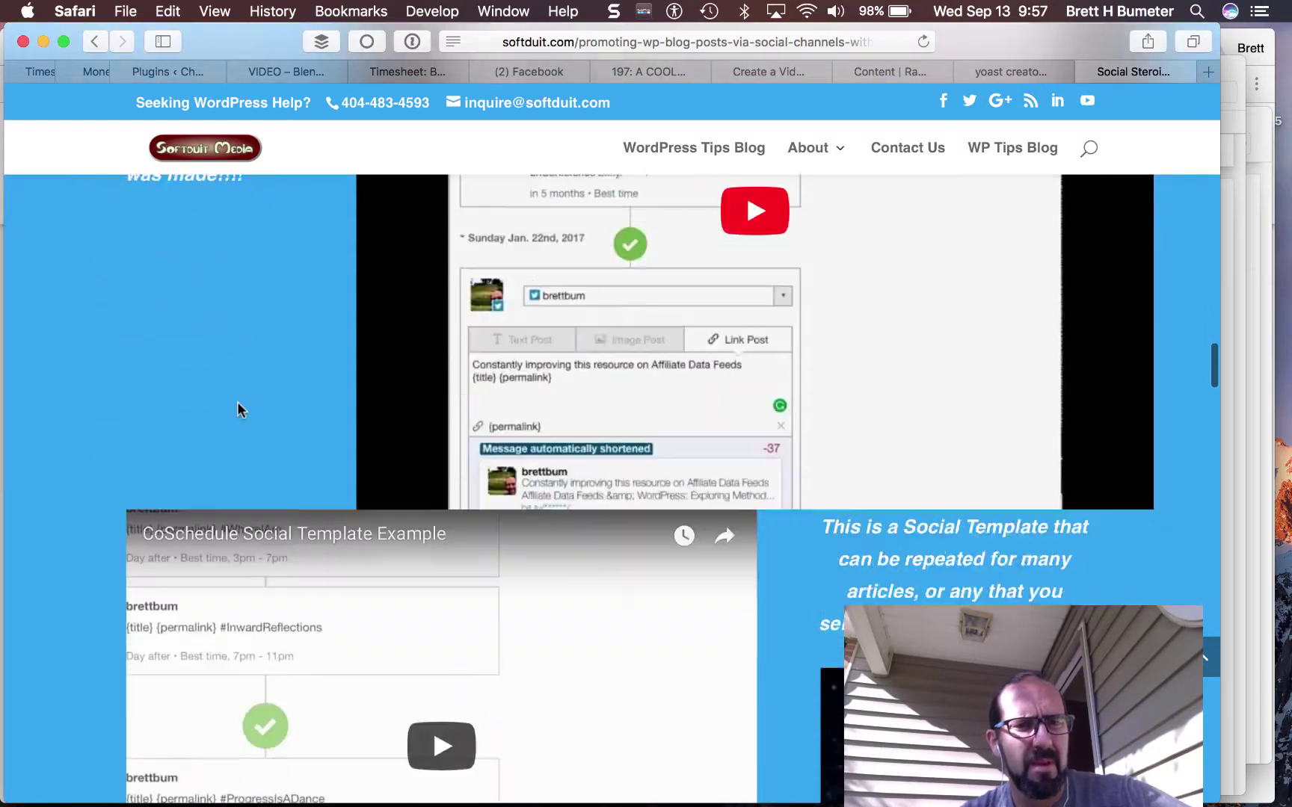
{"action": "scroll", "coordinate": [239, 409], "scroll_direction": "down", "scroll_amount": 15}
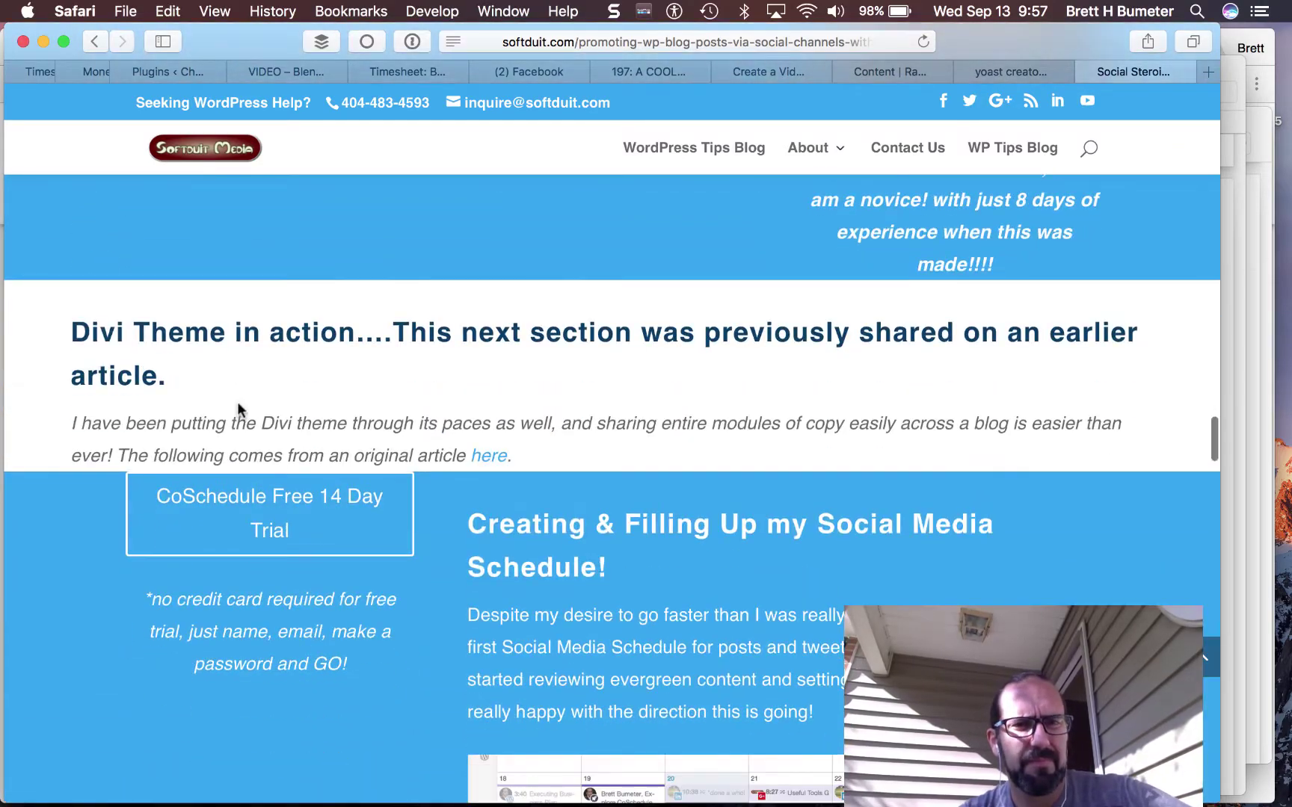
{"action": "scroll", "coordinate": [237, 409], "scroll_direction": "down", "scroll_amount": 15}
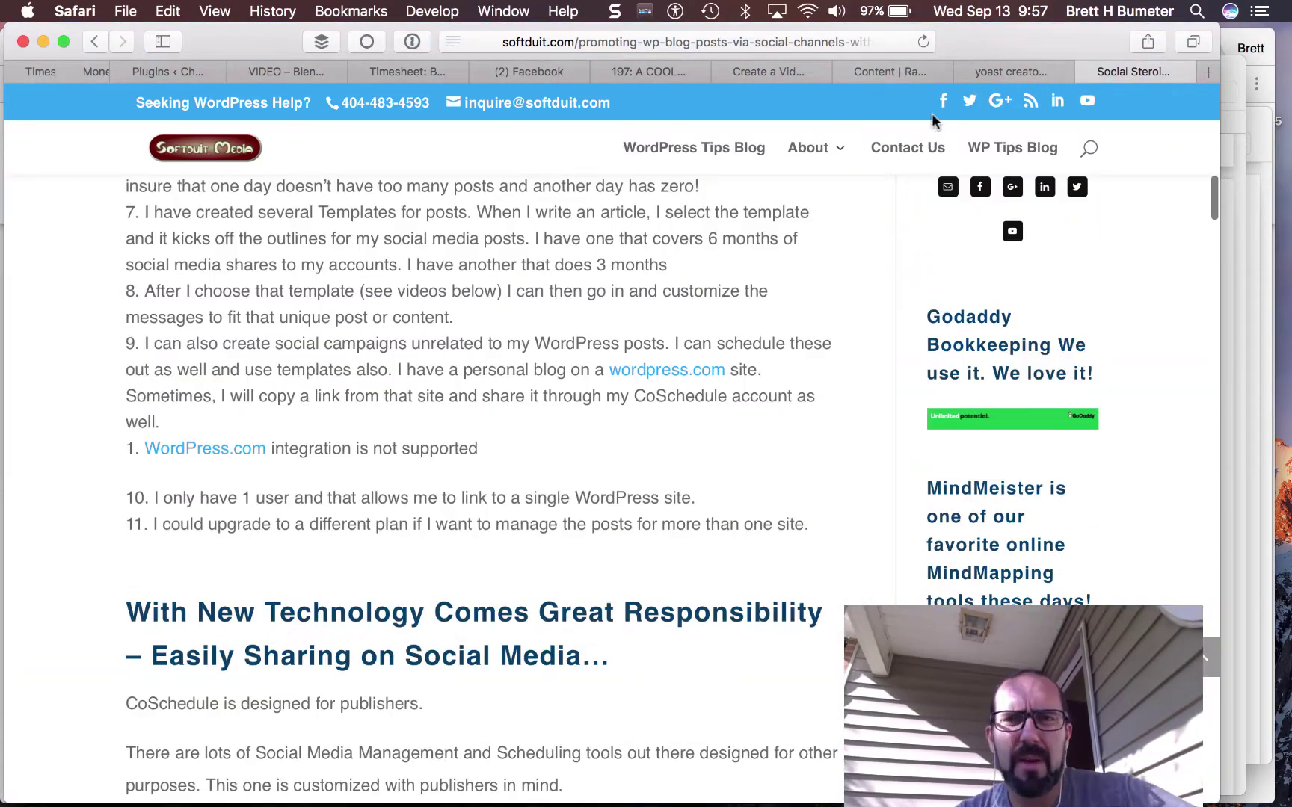
{"action": "scroll", "coordinate": [471, 404], "scroll_direction": "up", "scroll_amount": 10}
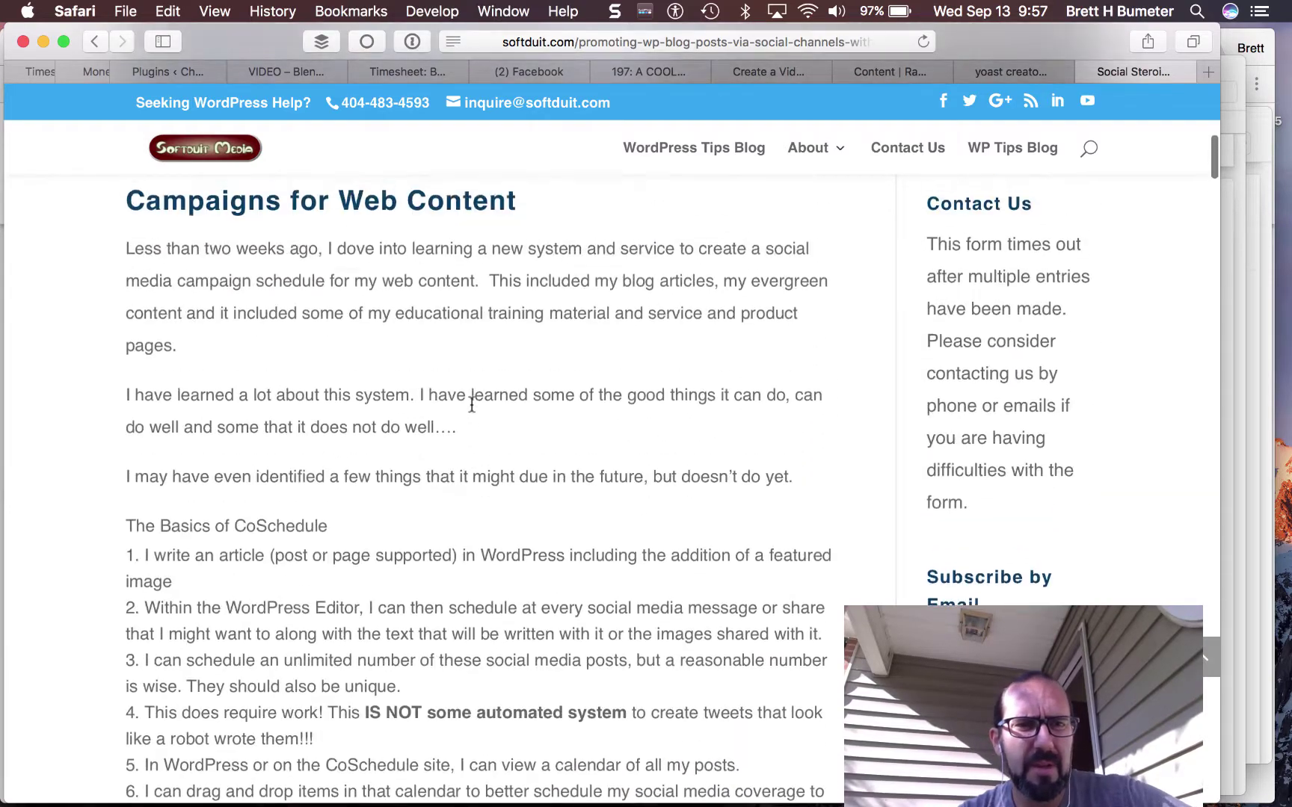
{"action": "left_click", "coordinate": [770, 69]}
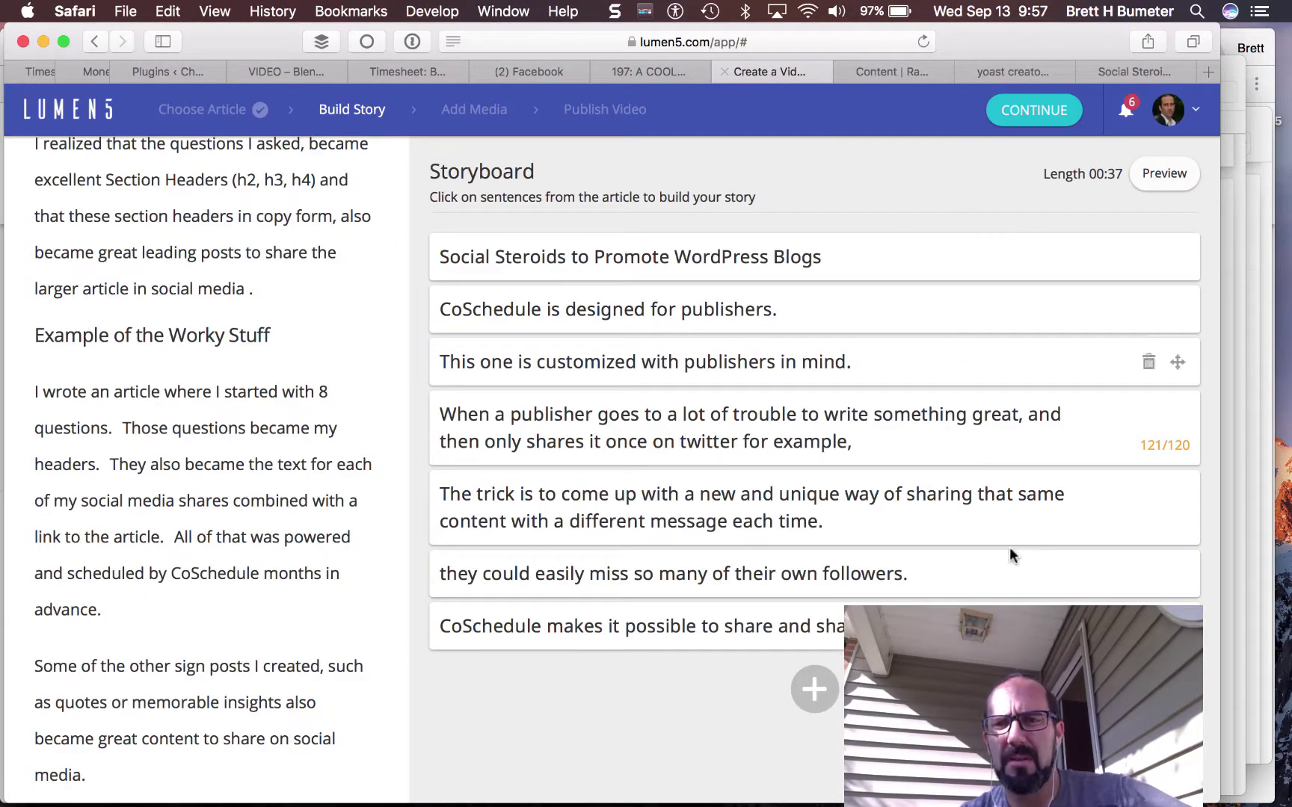
Preview the story, then move the 'they could easily miss…' scene above 'The trick is…'.
{"action": "left_click", "coordinate": [1168, 175]}
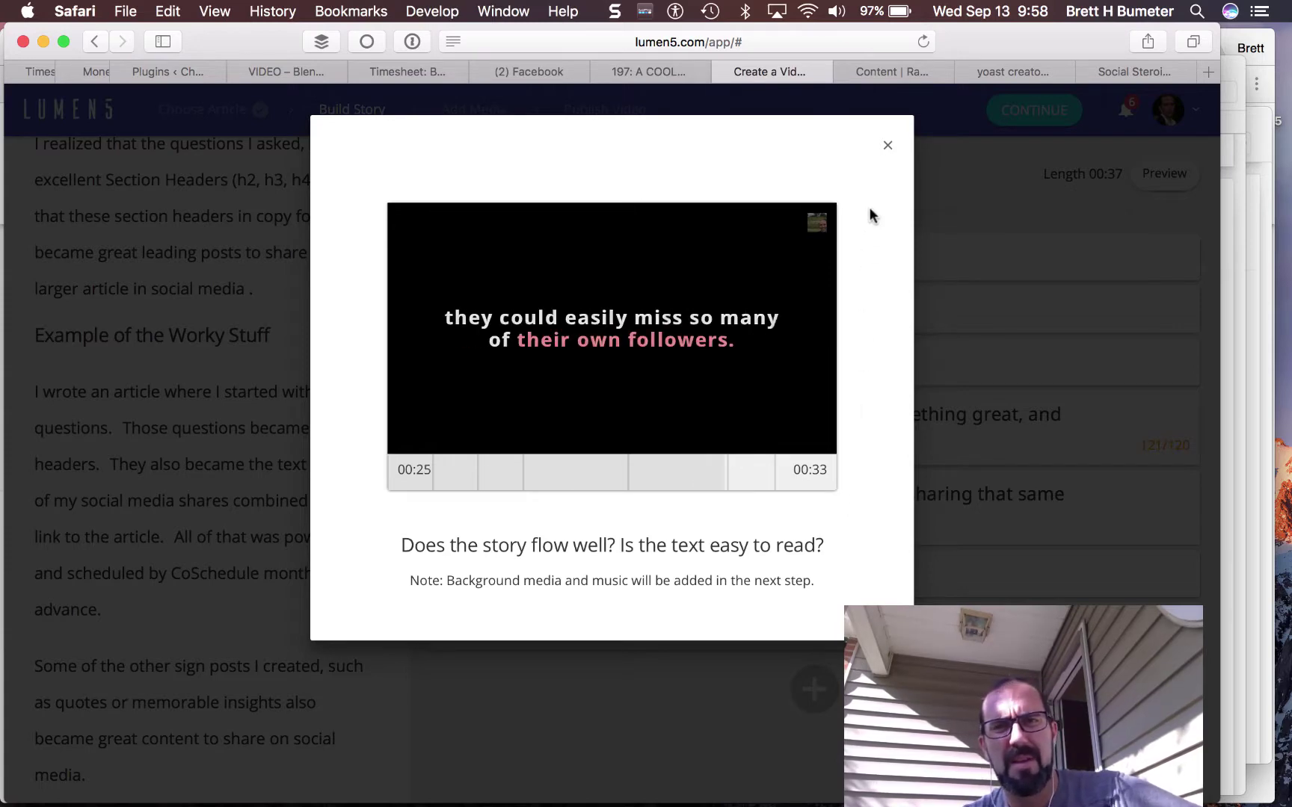
{"action": "left_click", "coordinate": [887, 146]}
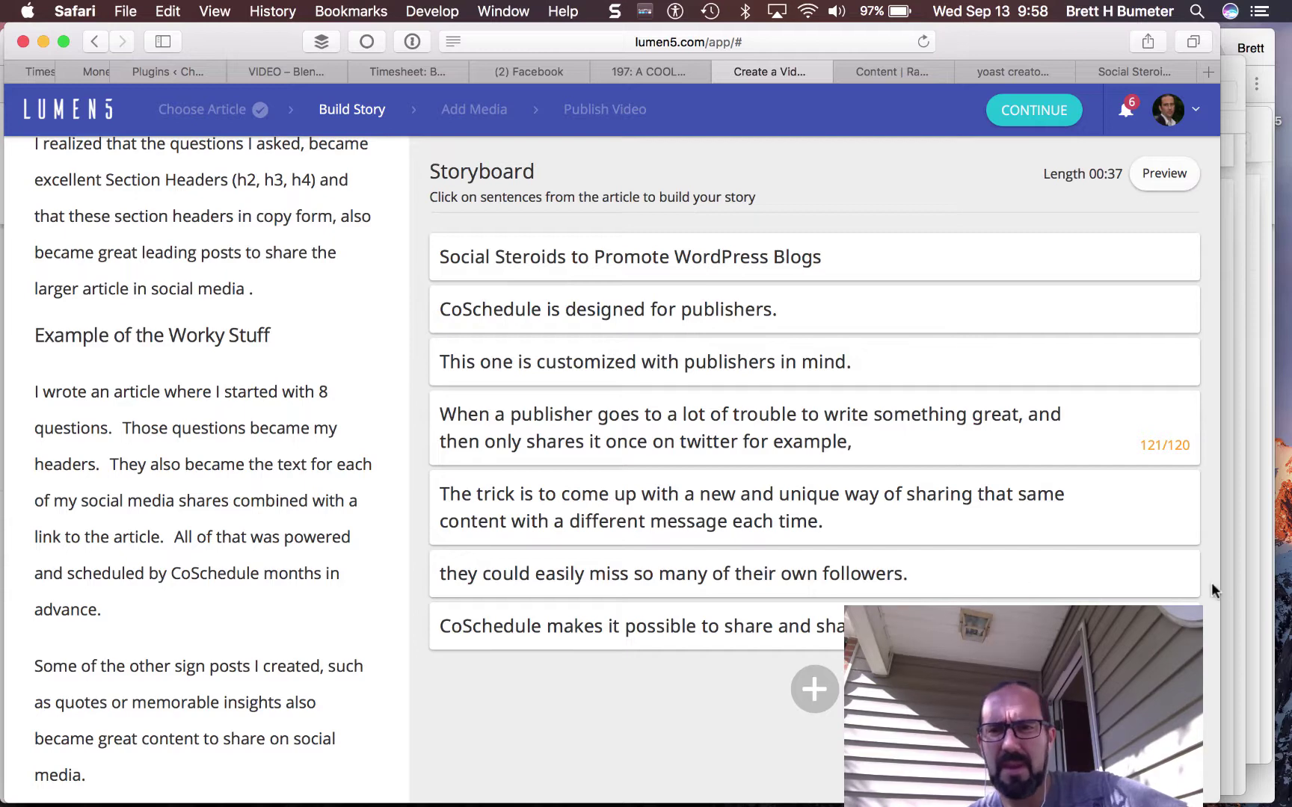
{"action": "left_click_drag", "start_coordinate": [1179, 572], "coordinate": [1182, 471]}
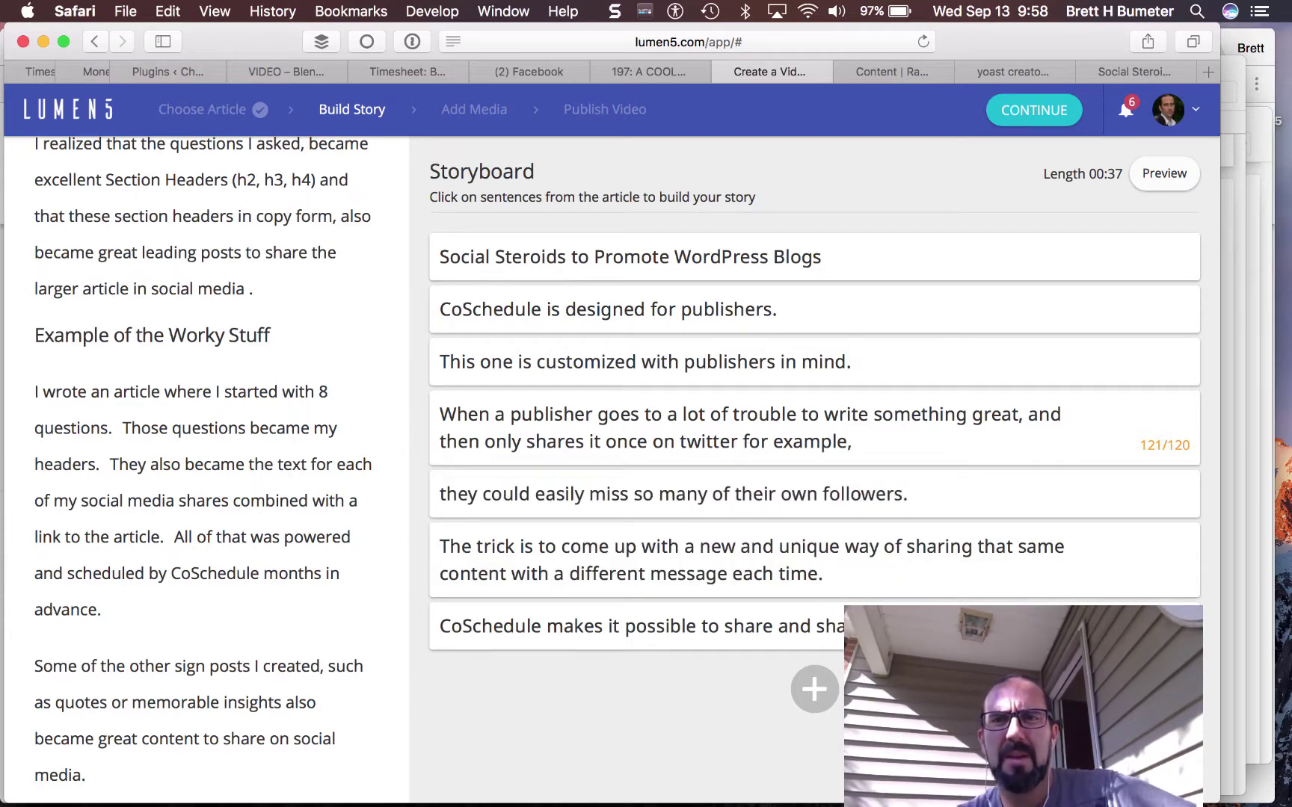
Generate the video scenes and skip the tutorial to reach the Add Media step.
{"action": "left_click", "coordinate": [1032, 113]}
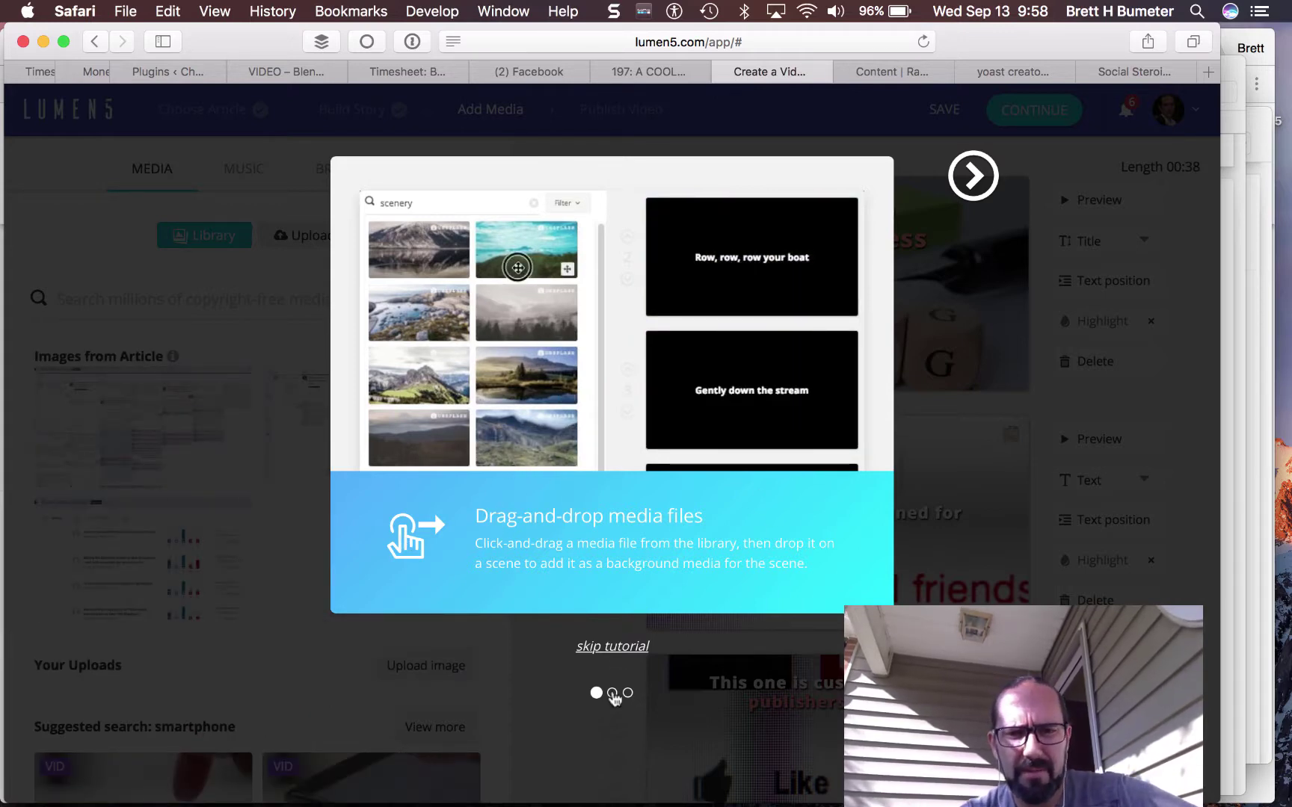
{"action": "left_click", "coordinate": [974, 178]}
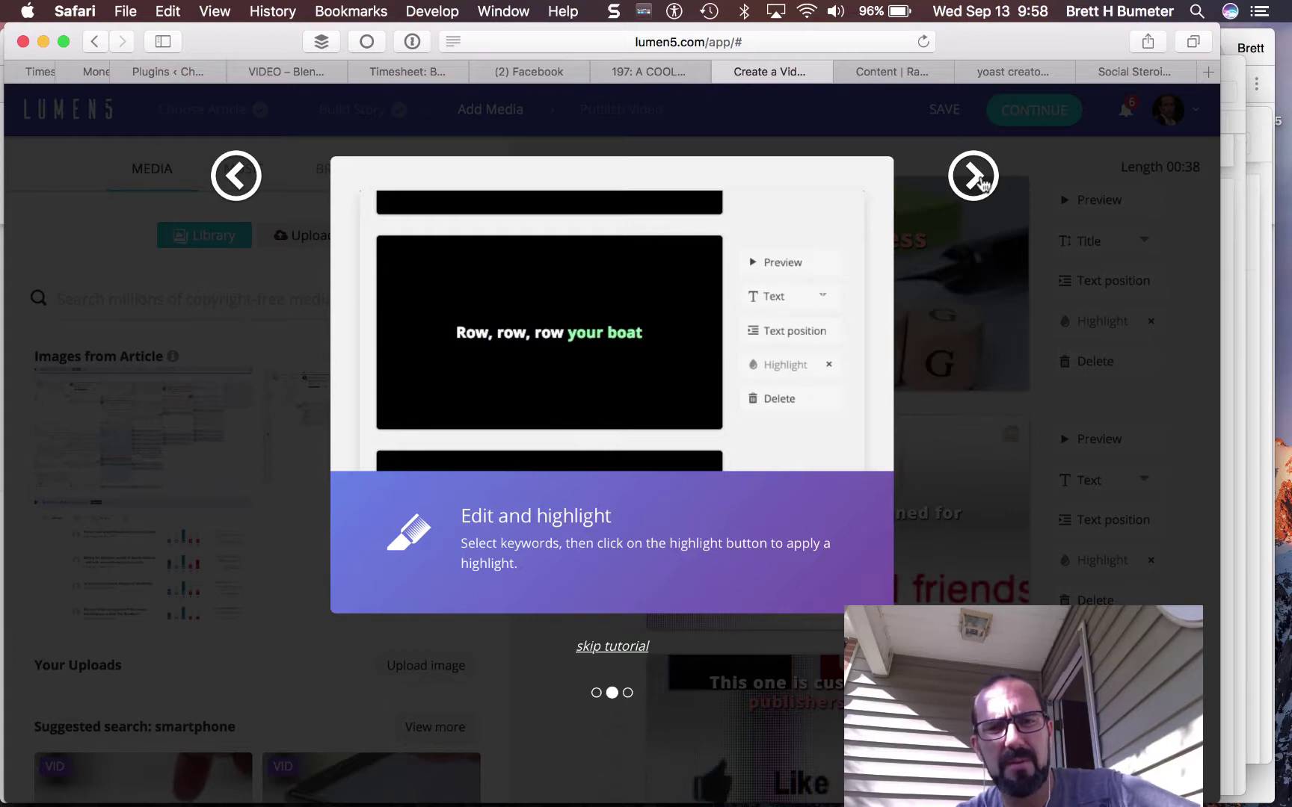
{"action": "left_click", "coordinate": [982, 182]}
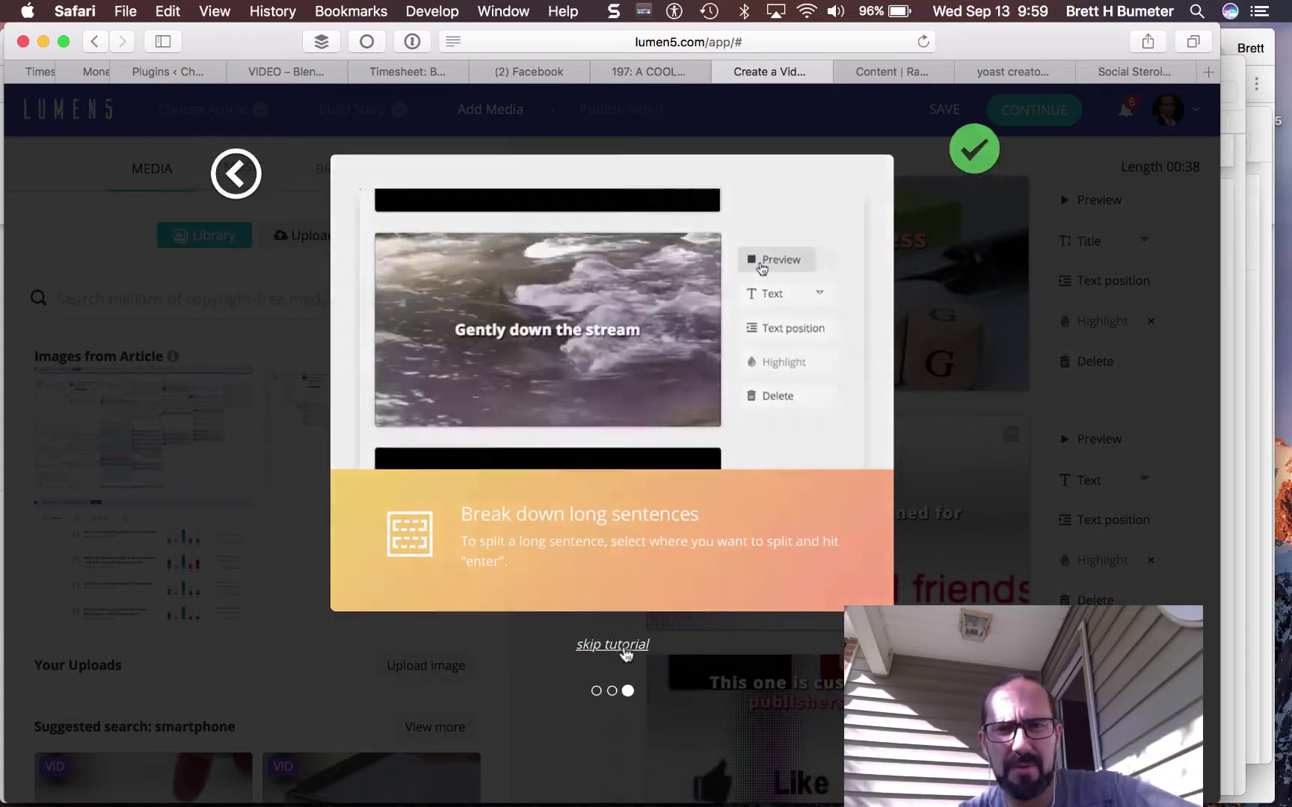
{"action": "left_click", "coordinate": [624, 648]}
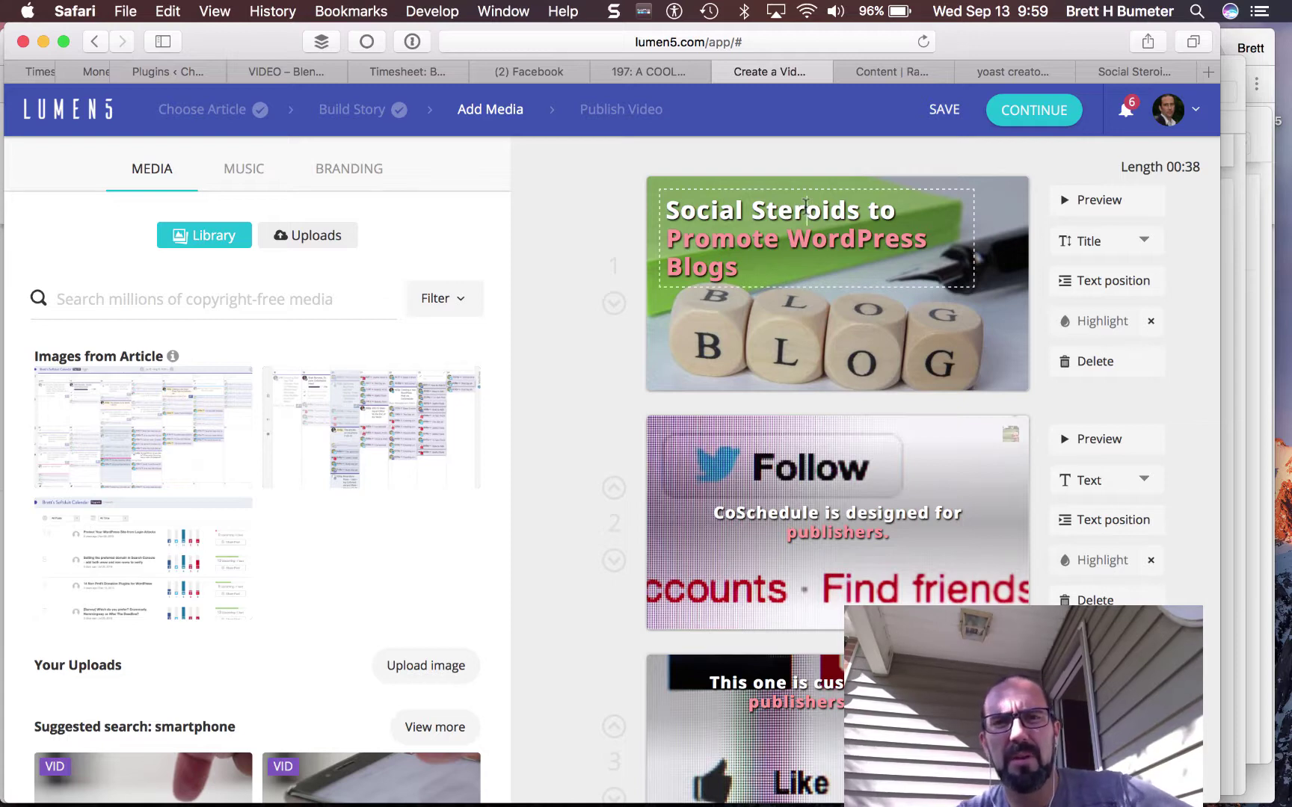
Select 'Social Steroids' in the title scene's text and apply the Highlight colour.
{"action": "double_click", "coordinate": [806, 209]}
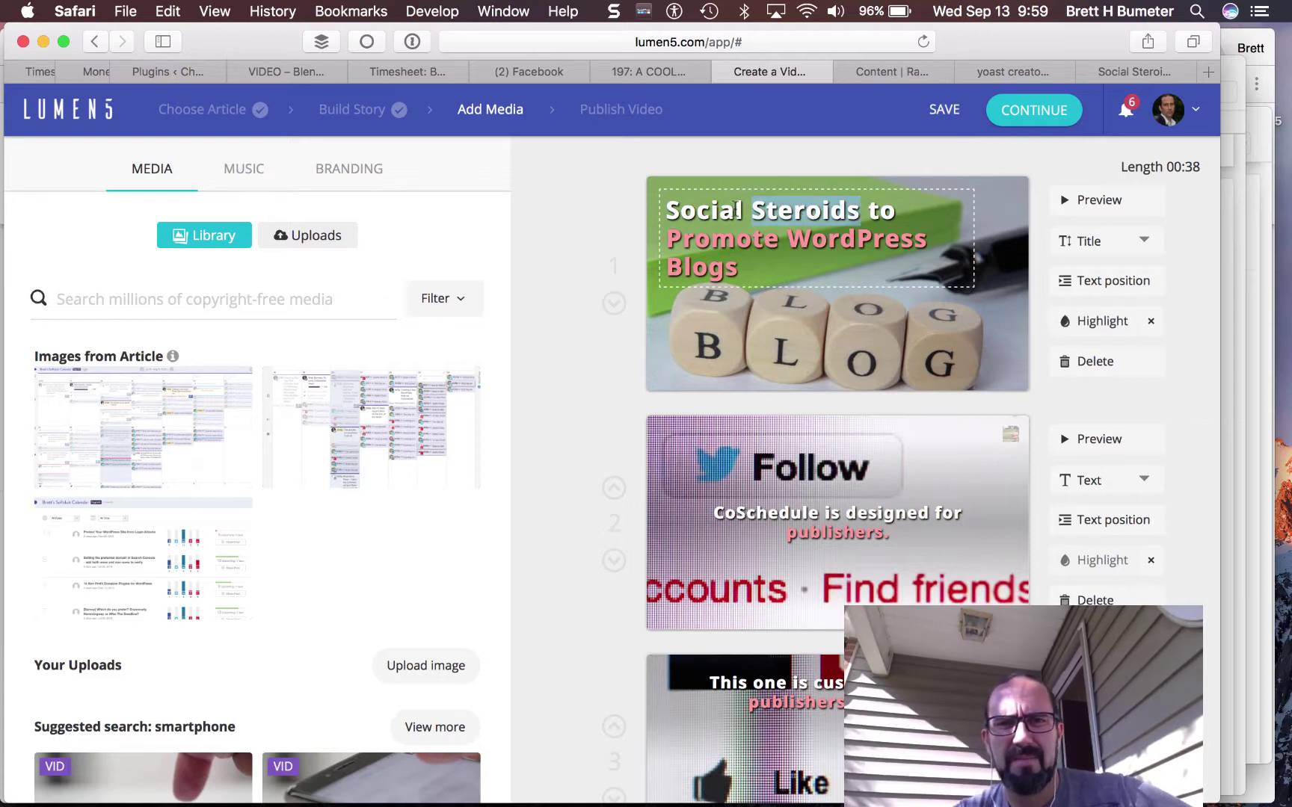
{"action": "left_click", "coordinate": [735, 209]}
{"action": "left_click", "coordinate": [854, 211]}
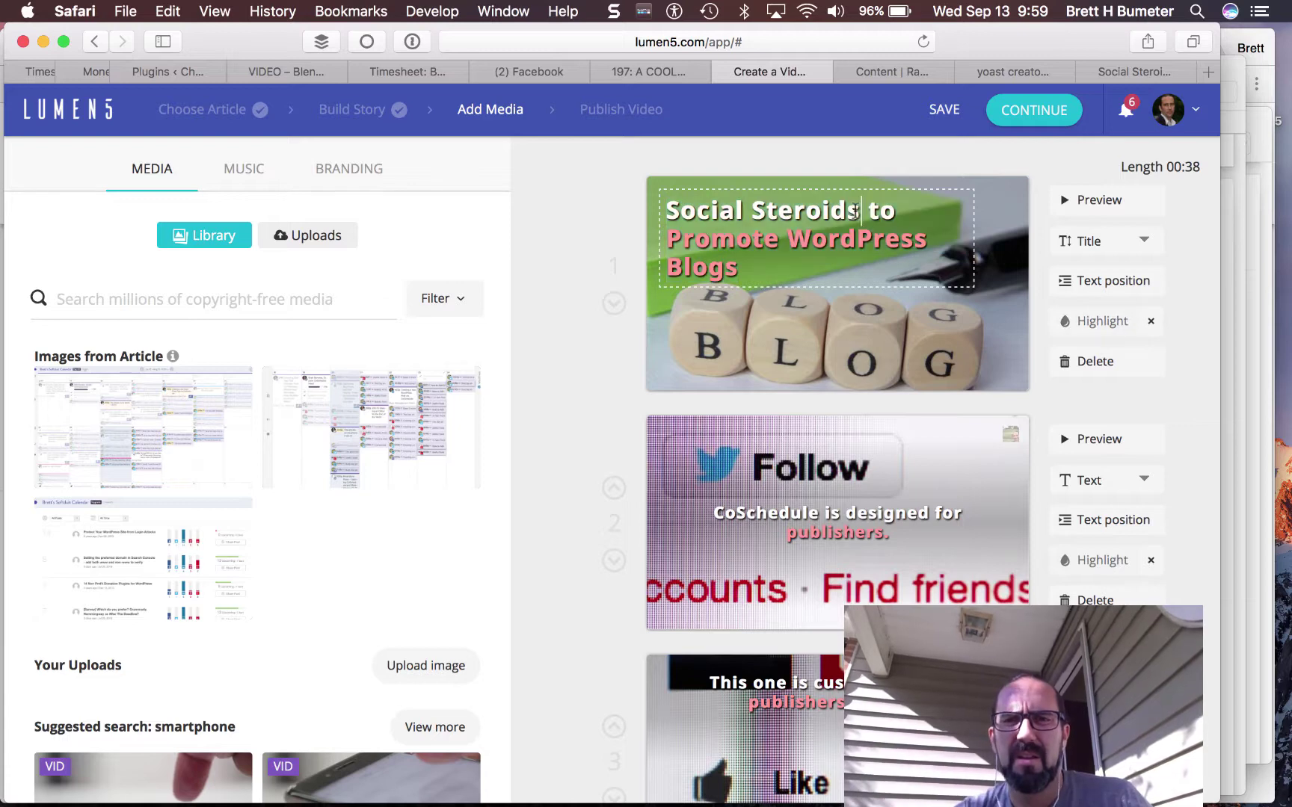
{"action": "key", "text": "super+shift+Left"}
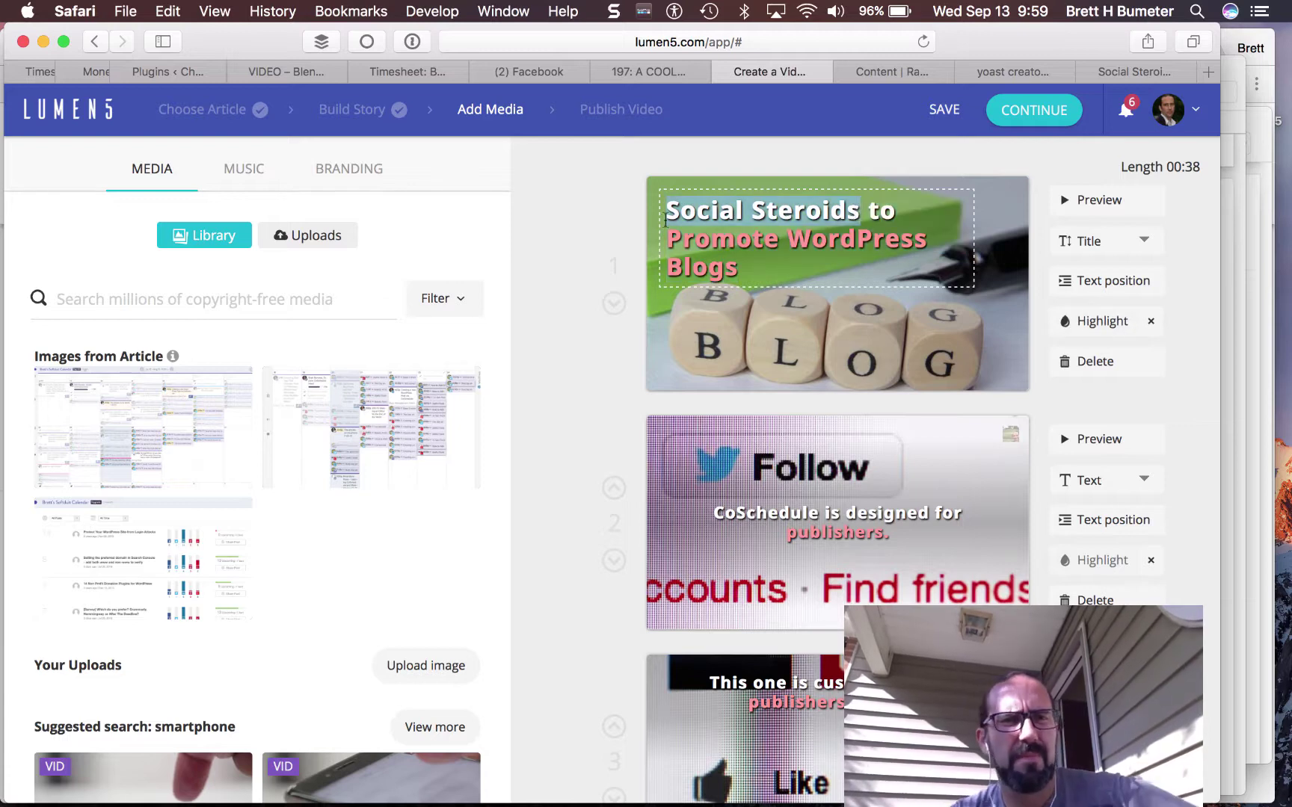
{"action": "right_click", "coordinate": [786, 212]}
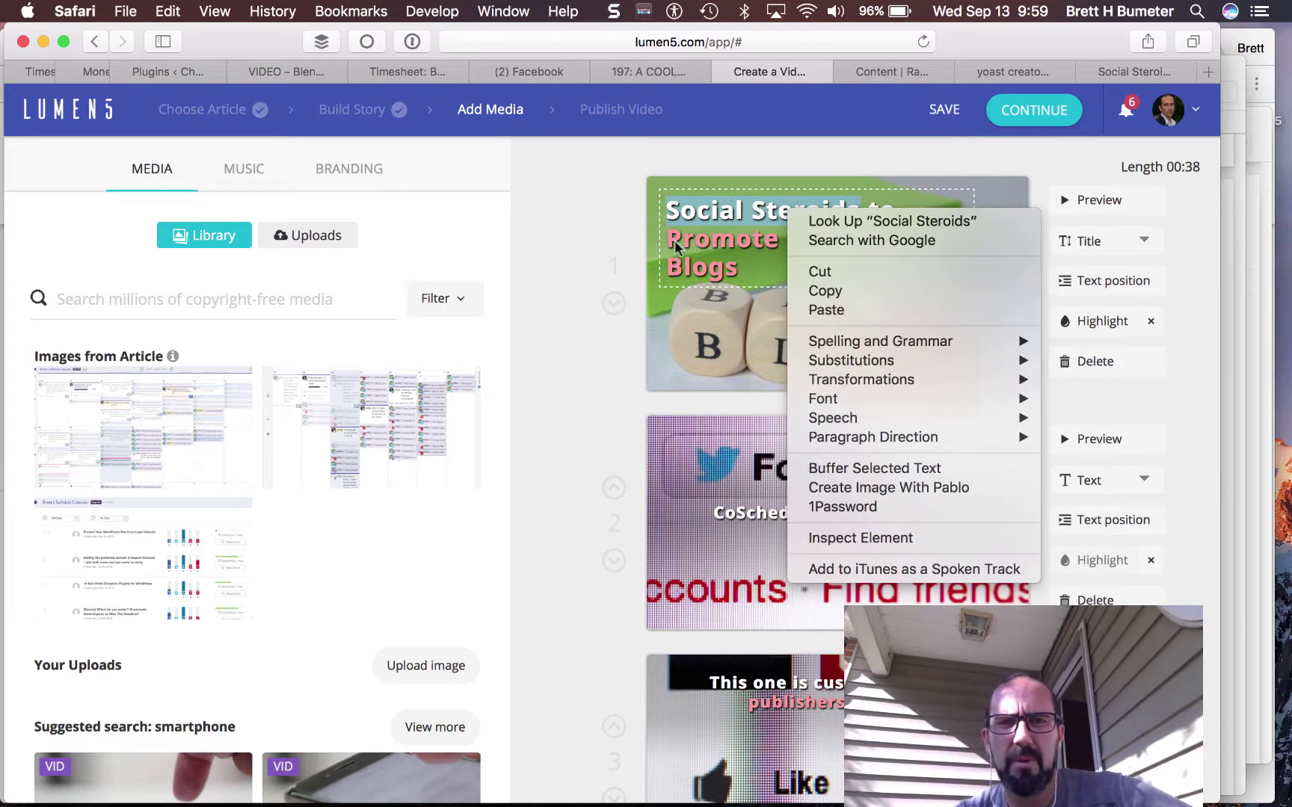
{"action": "left_click", "coordinate": [615, 227]}
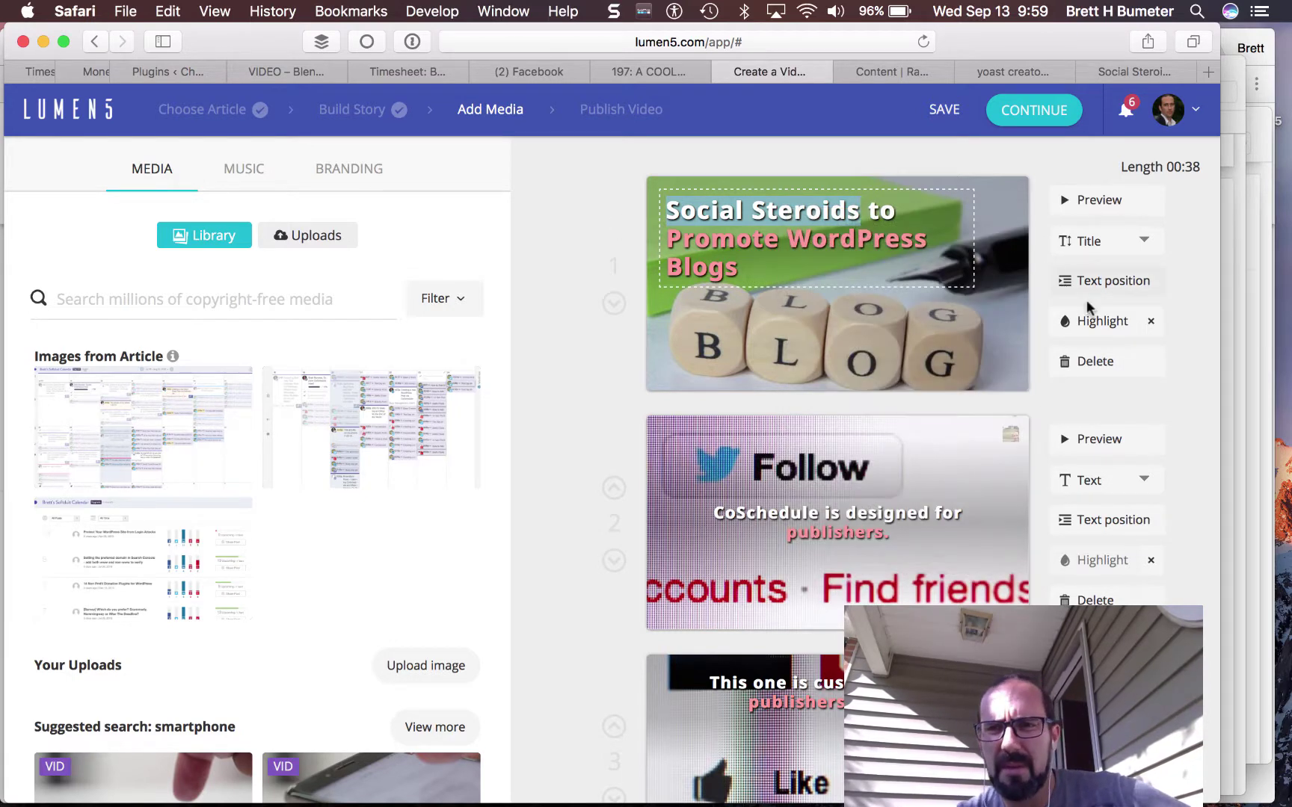
{"action": "left_click", "coordinate": [1105, 322]}
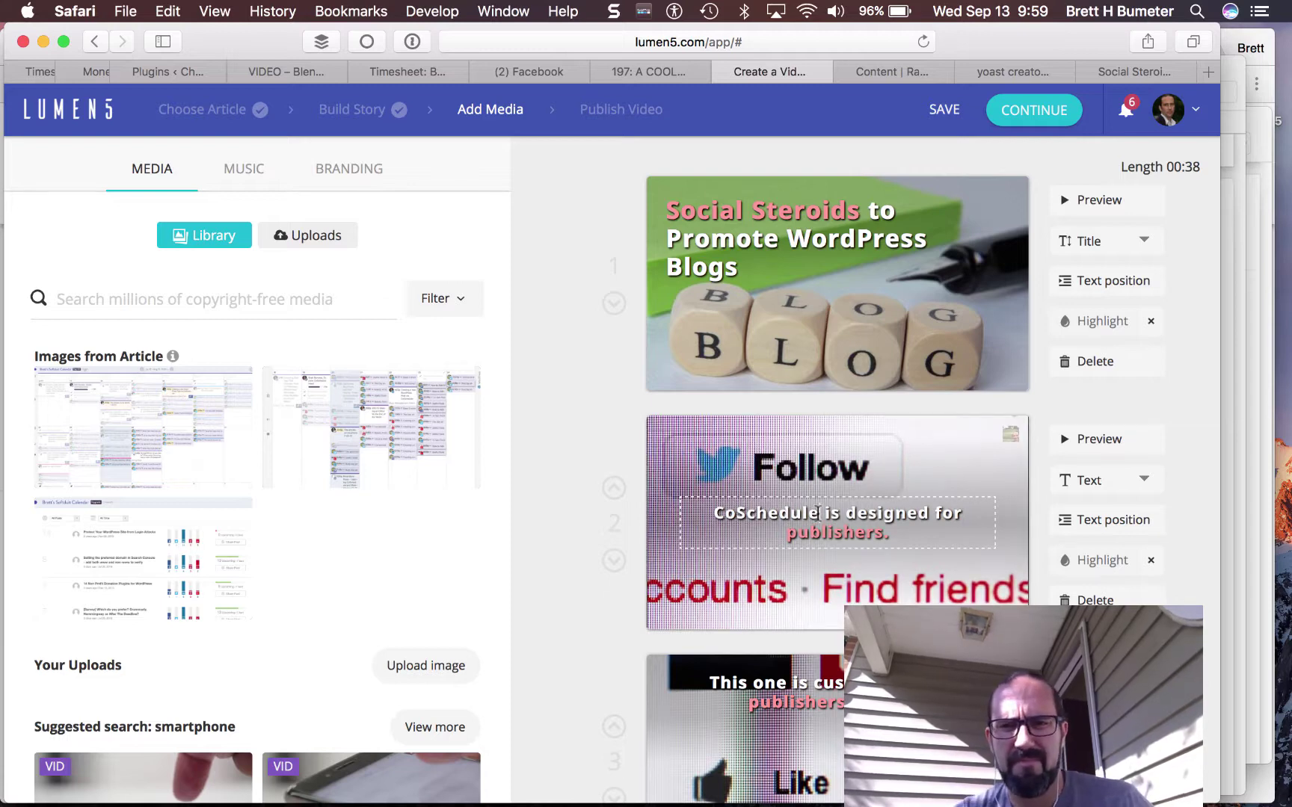
Delete the 'CoSchedule is designed for publishers' scene and review the remaining scenes through the outro.
{"action": "scroll", "coordinate": [943, 560], "scroll_direction": "down", "scroll_amount": 4}
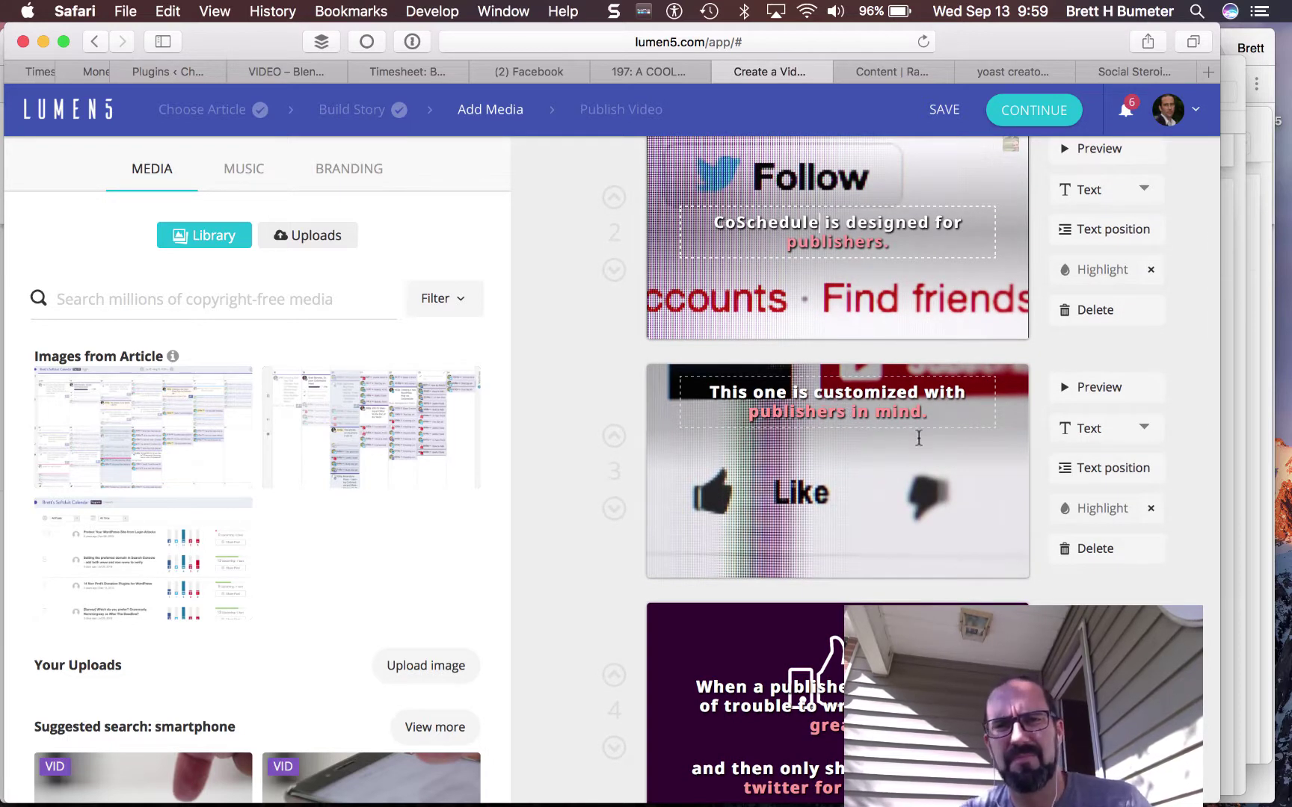
{"action": "scroll", "coordinate": [919, 444], "scroll_direction": "up", "scroll_amount": 4}
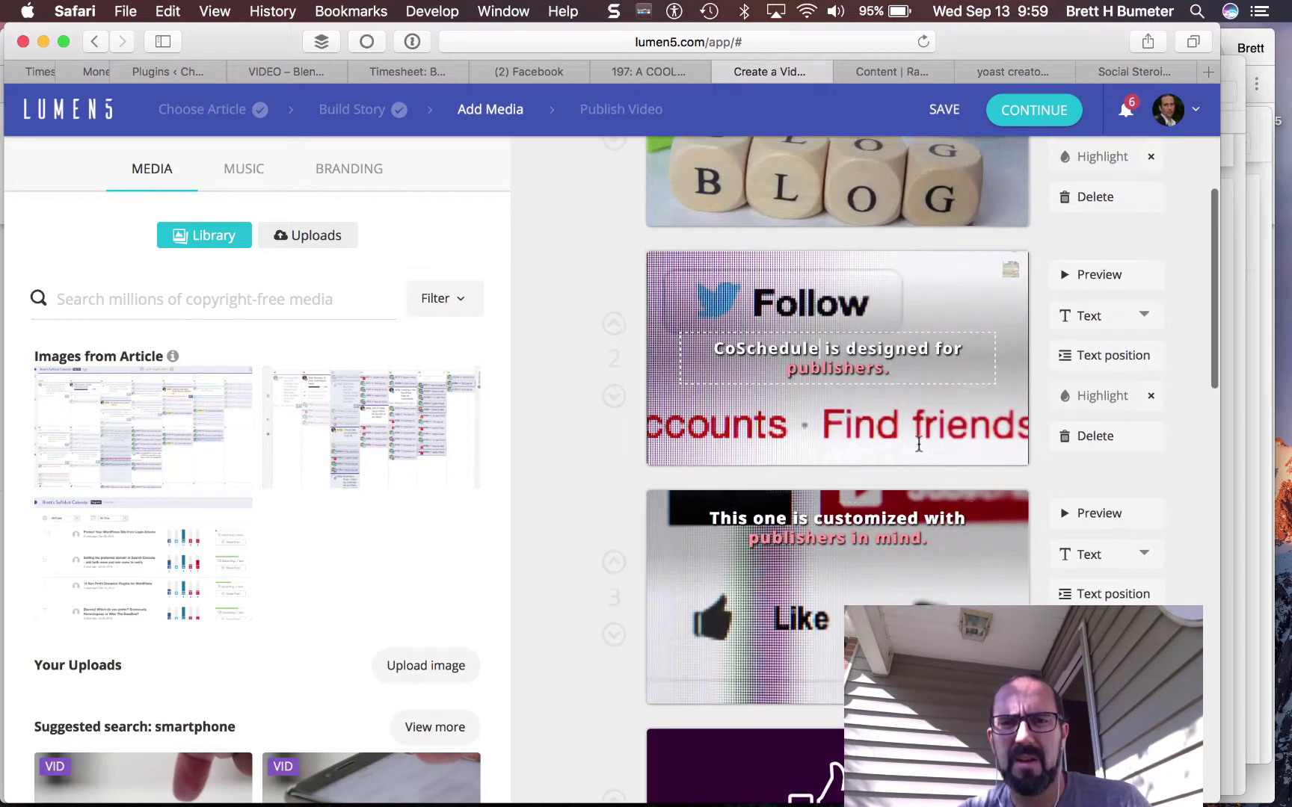
{"action": "scroll", "coordinate": [919, 444], "scroll_direction": "down", "scroll_amount": 5}
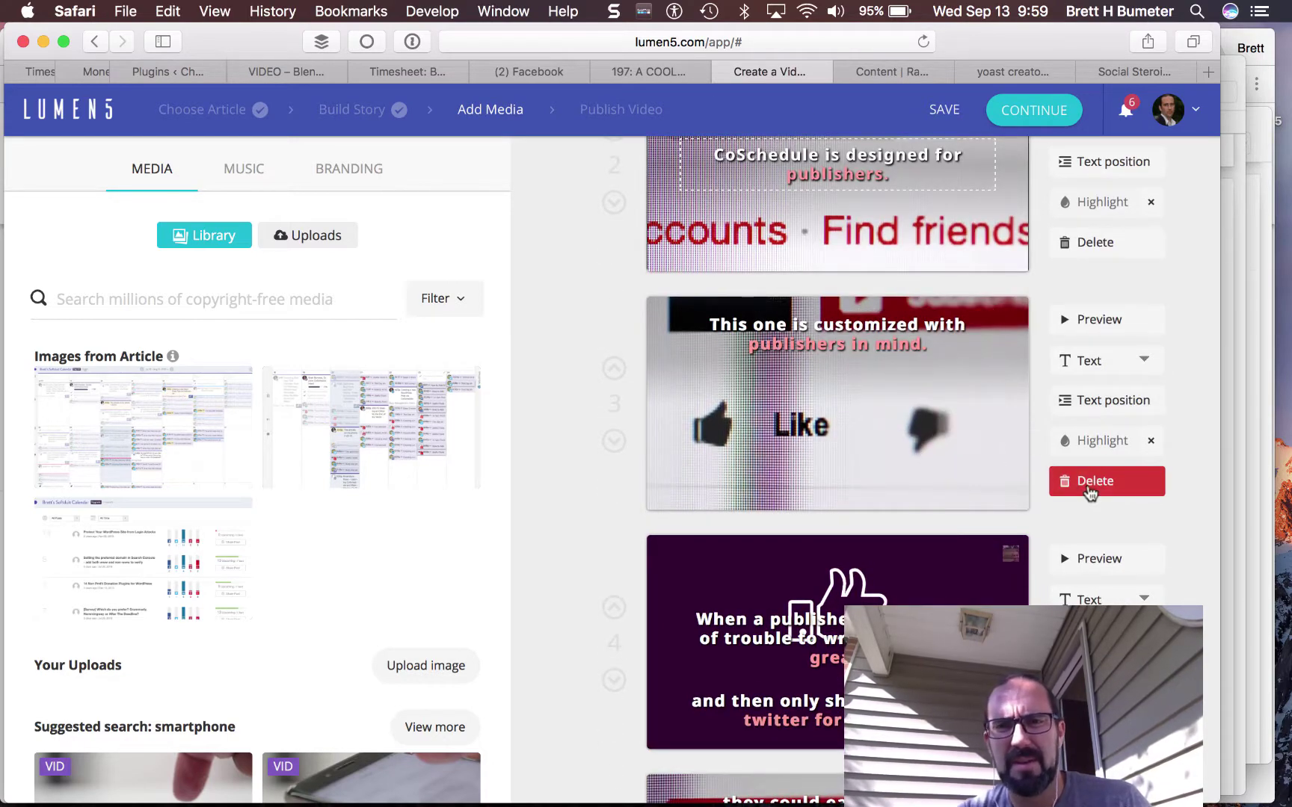
{"action": "scroll", "coordinate": [921, 356], "scroll_direction": "up", "scroll_amount": 3}
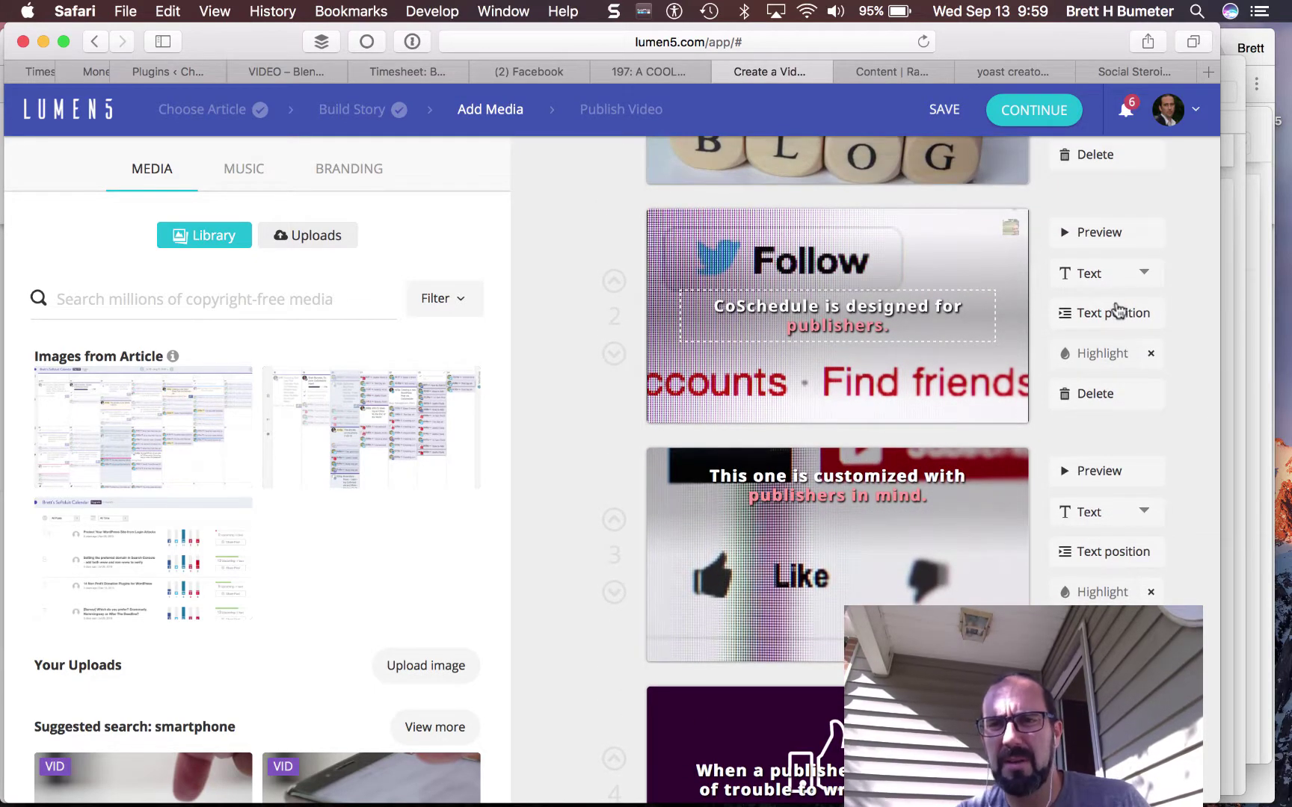
{"action": "left_click", "coordinate": [1127, 394]}
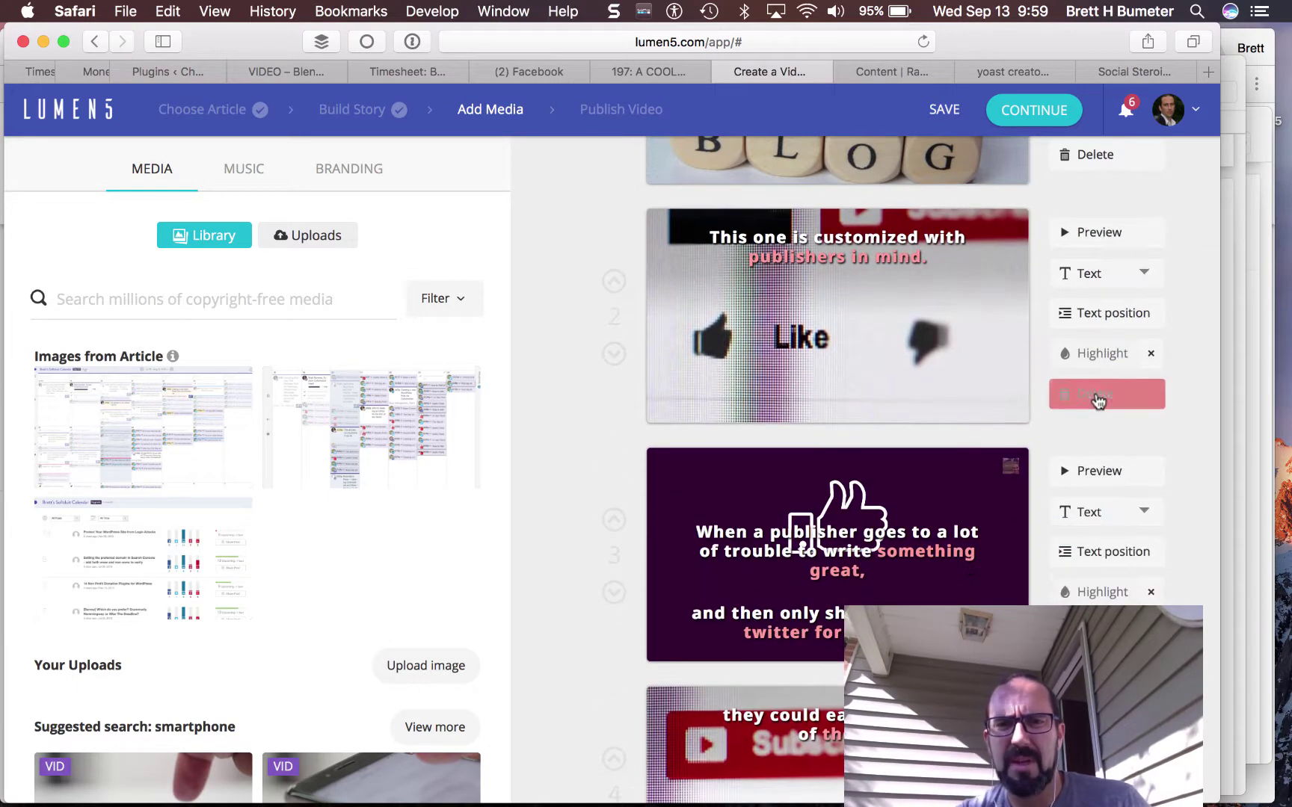
{"action": "scroll", "coordinate": [965, 523], "scroll_direction": "down", "scroll_amount": 3}
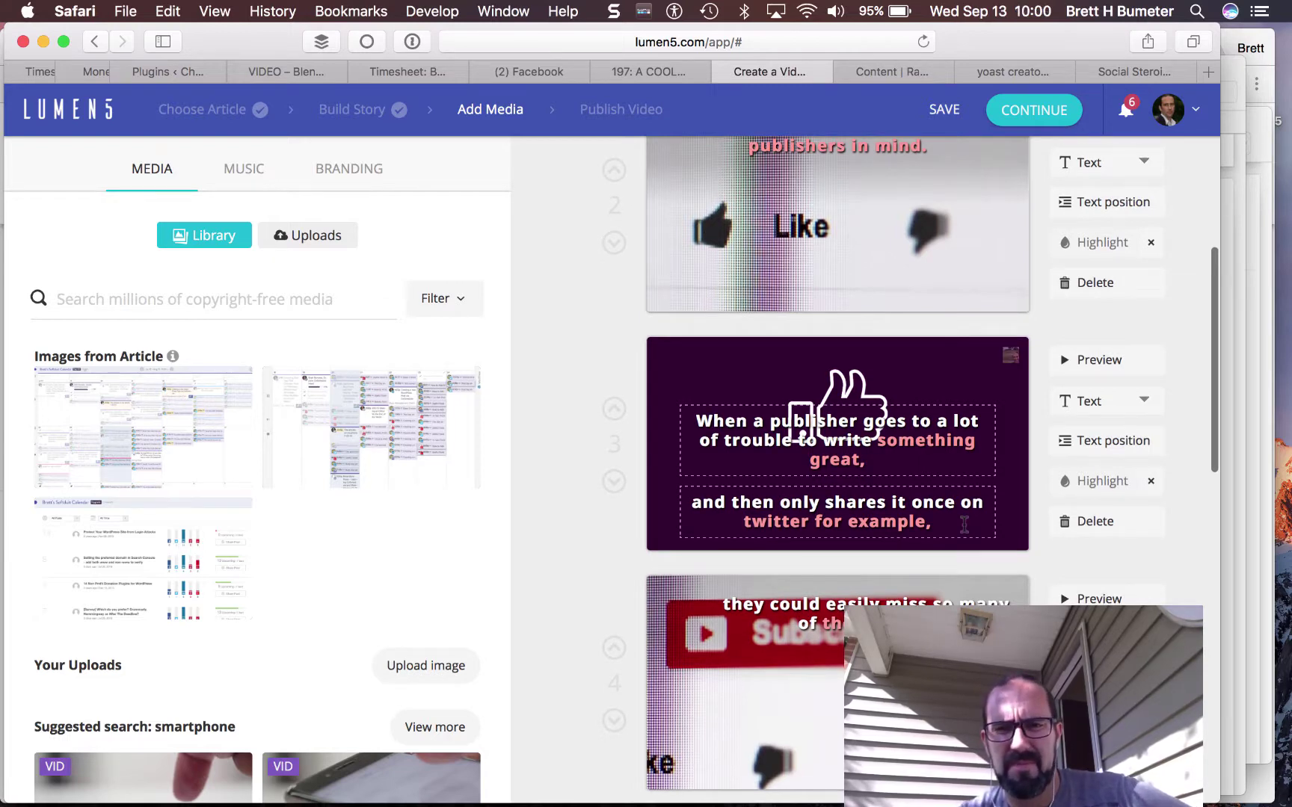
{"action": "scroll", "coordinate": [964, 525], "scroll_direction": "down", "scroll_amount": 5}
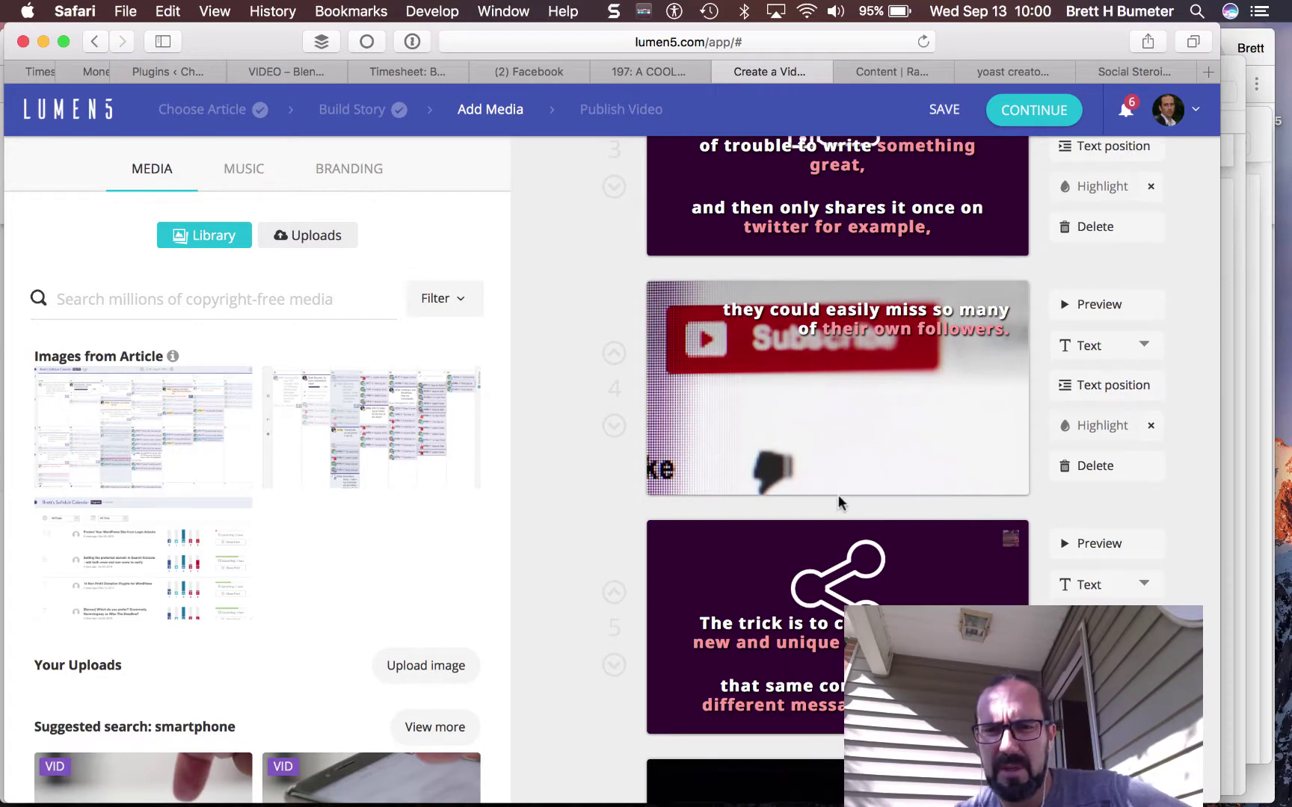
{"action": "scroll", "coordinate": [839, 505], "scroll_direction": "down", "scroll_amount": 3}
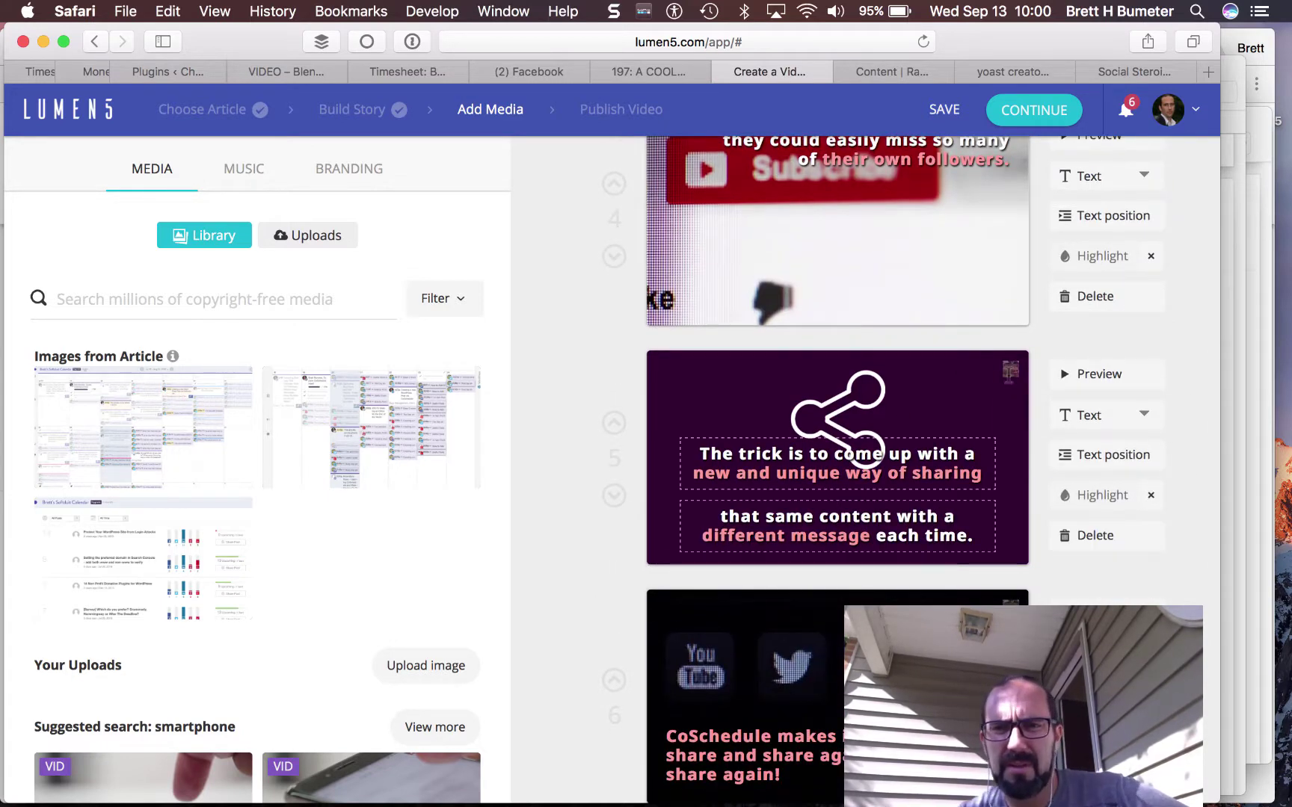
{"action": "scroll", "coordinate": [542, 563], "scroll_direction": "down", "scroll_amount": 3}
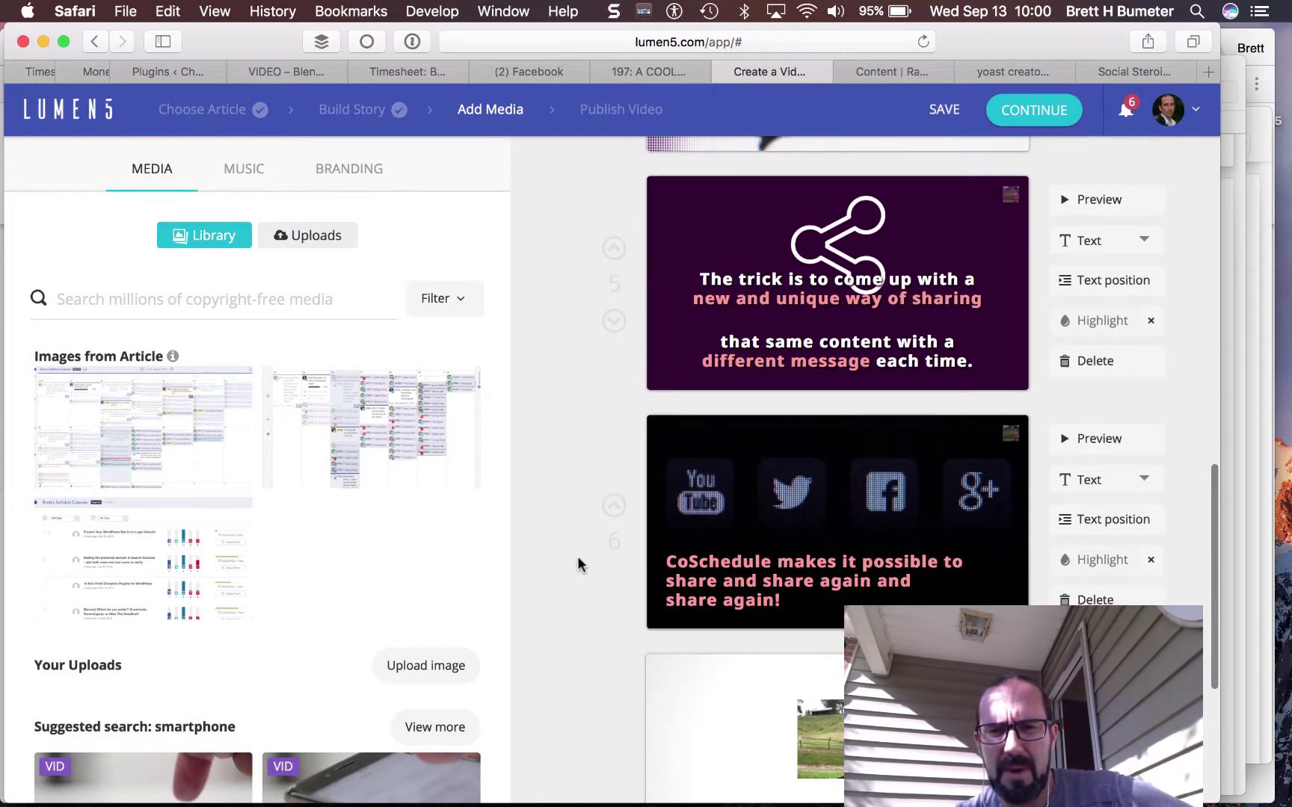
{"action": "scroll", "coordinate": [579, 565], "scroll_direction": "down", "scroll_amount": 4}
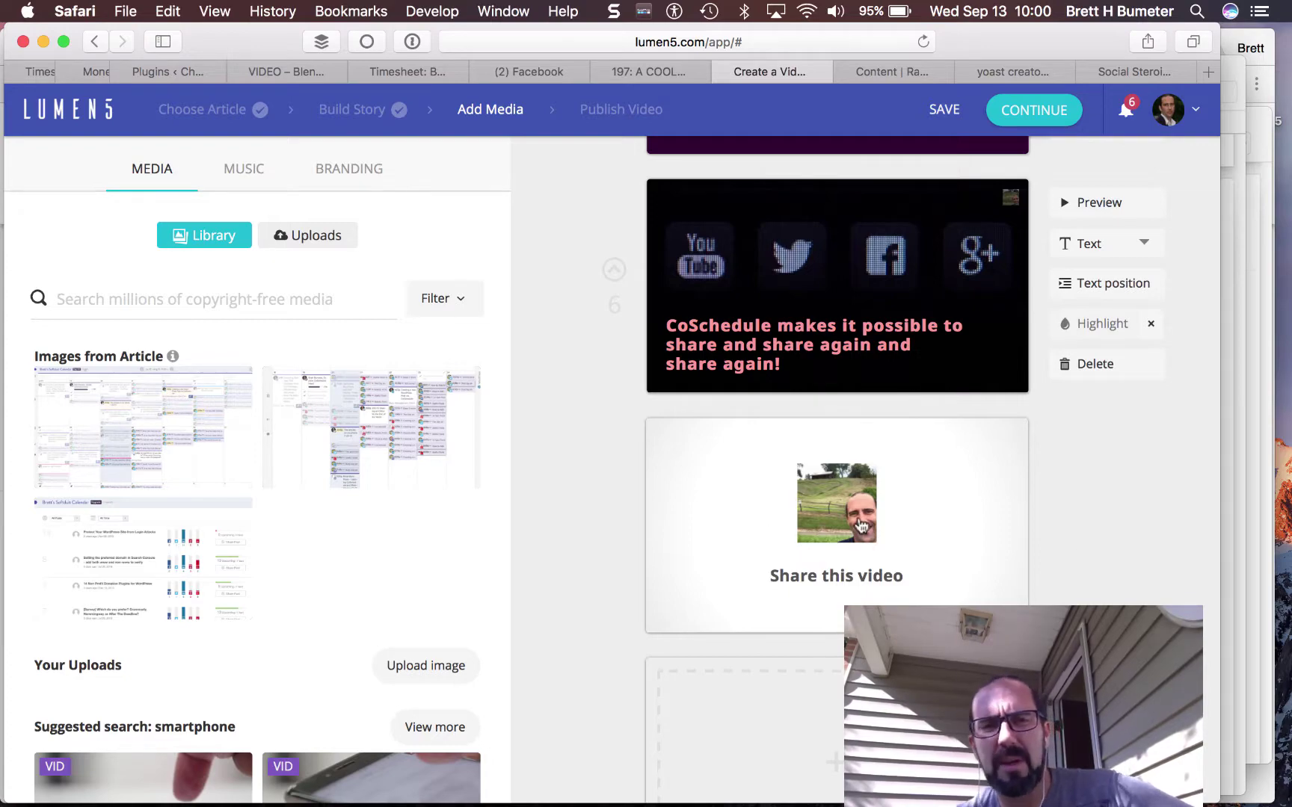
{"action": "scroll", "coordinate": [860, 526], "scroll_direction": "down", "scroll_amount": 2}
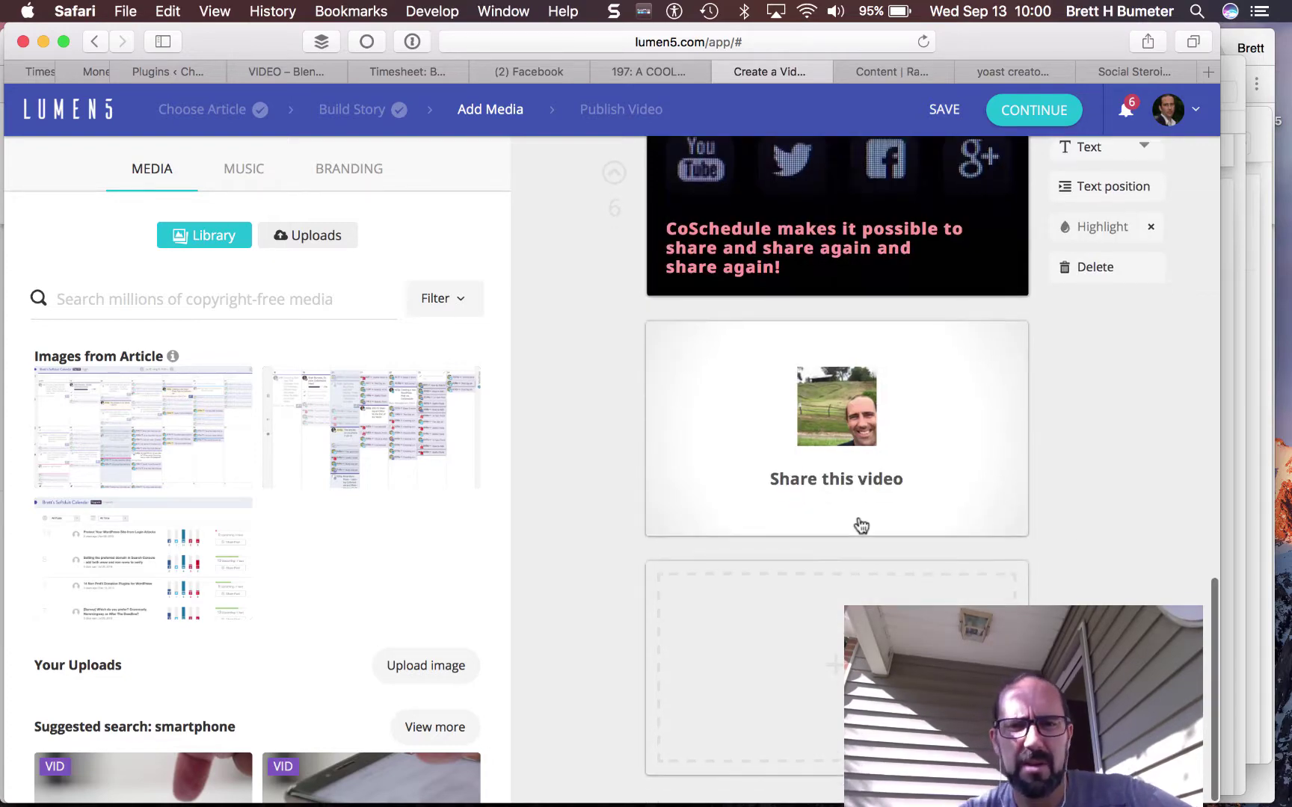
{"action": "scroll", "coordinate": [860, 526], "scroll_direction": "up", "scroll_amount": 15}
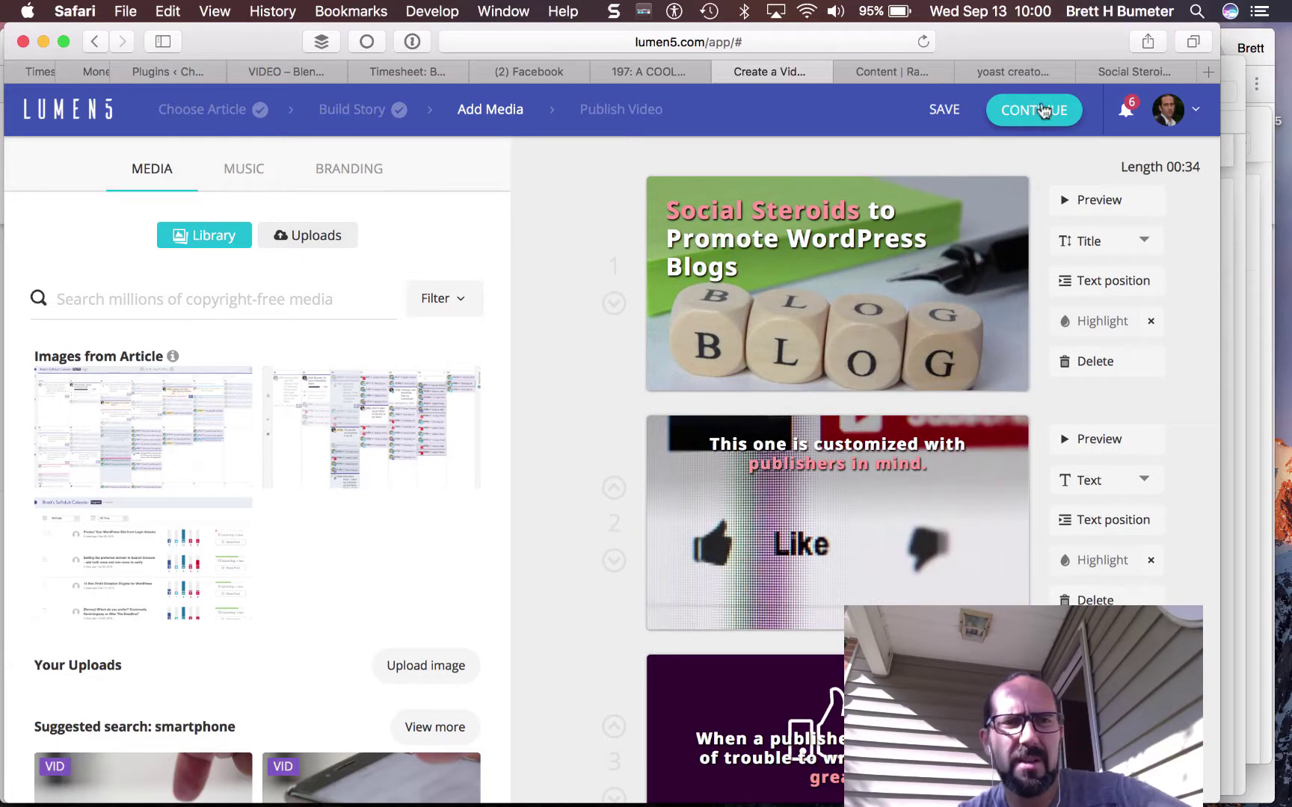
Attempt to publish the video, then cancel the silent-video warning.
{"action": "left_click", "coordinate": [1045, 112]}
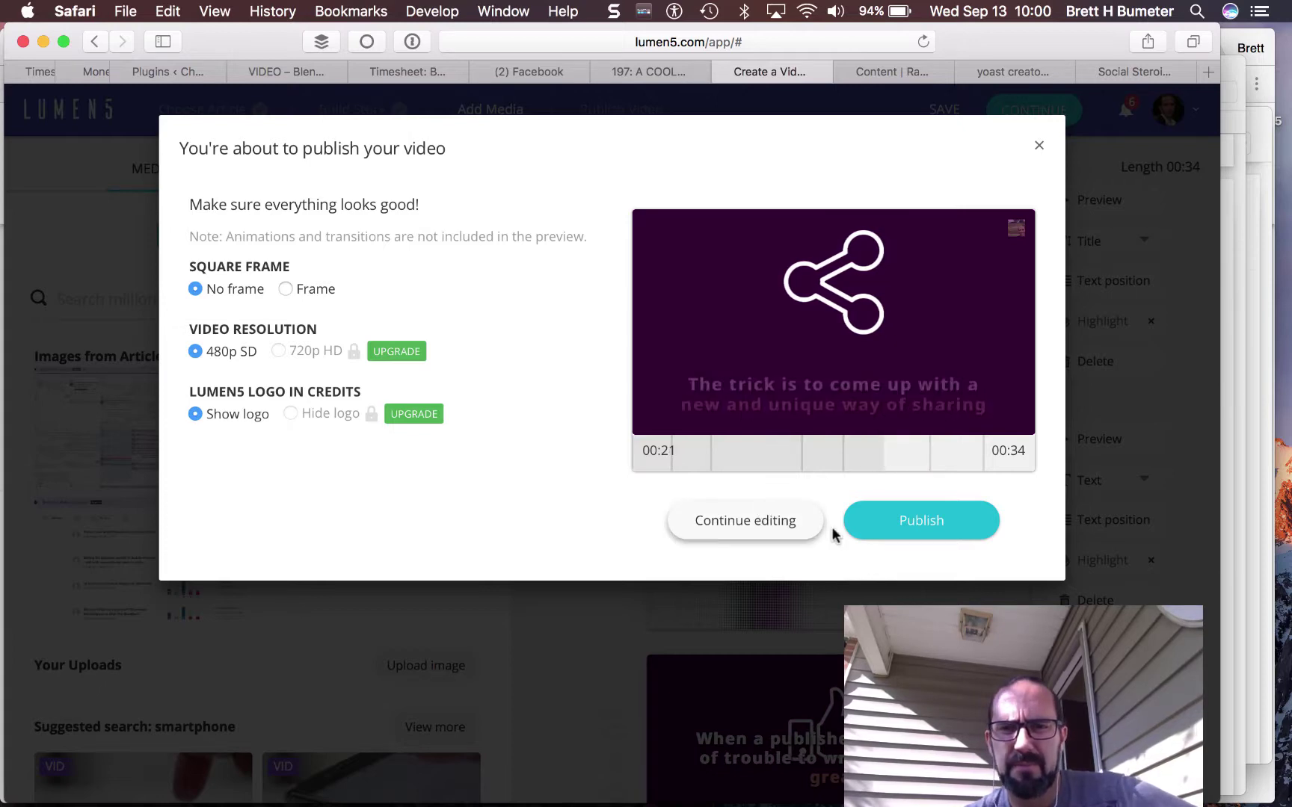
{"action": "left_click", "coordinate": [912, 526]}
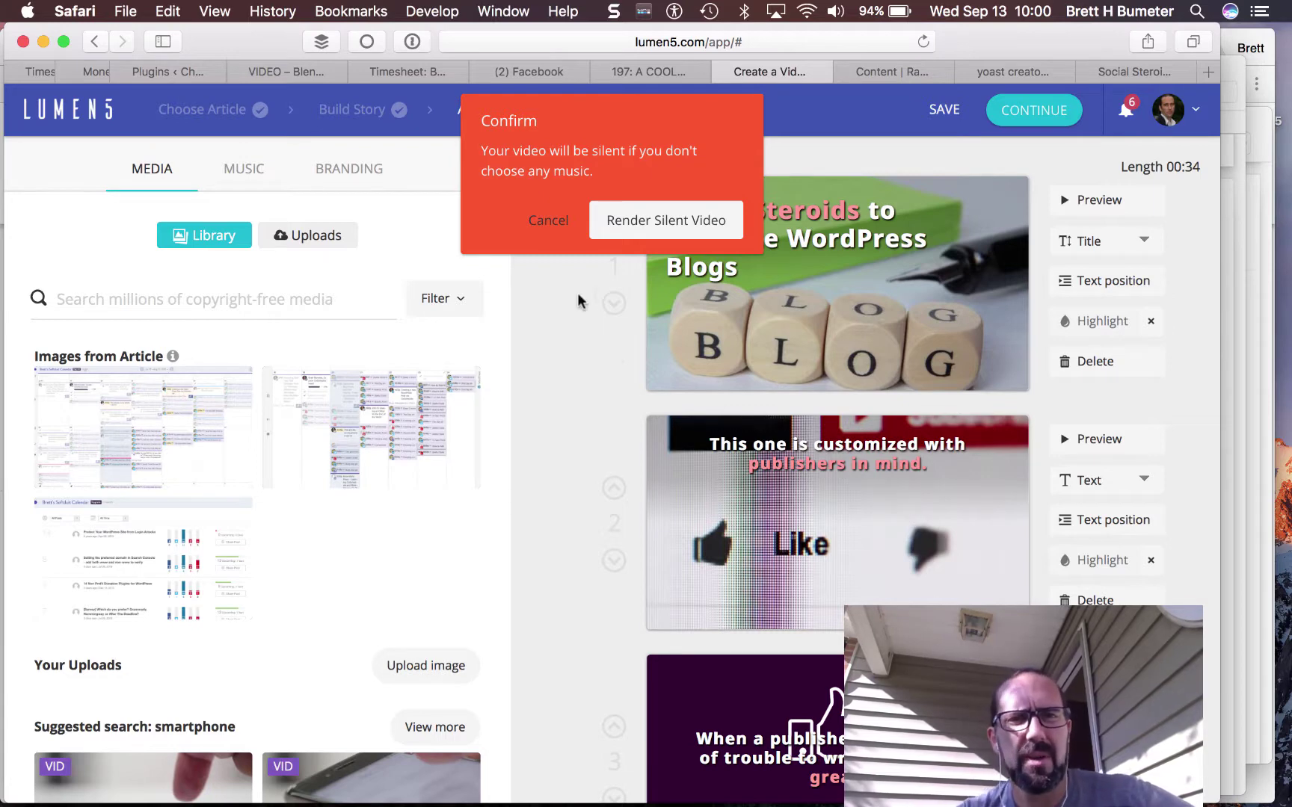
{"action": "left_click", "coordinate": [549, 220]}
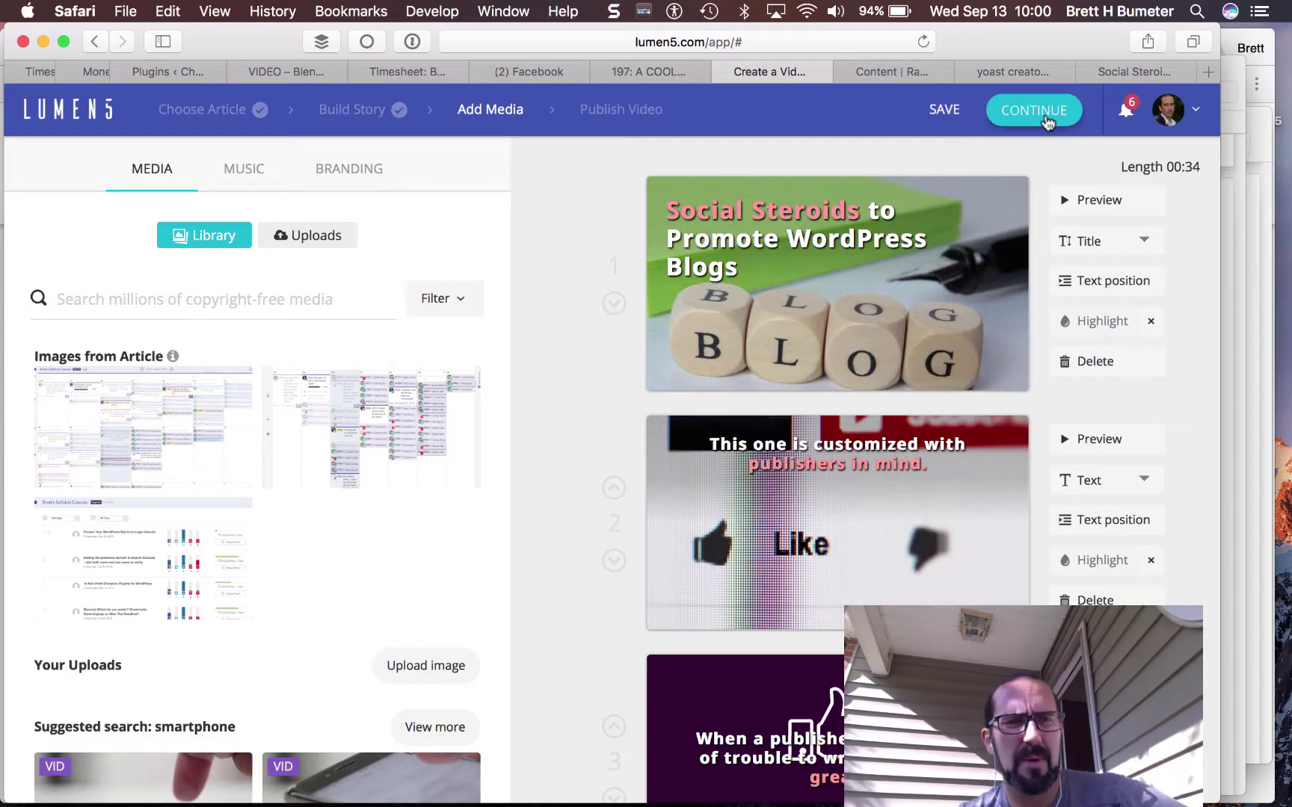
Close the publish preview and bring up the MUSIC track library.
{"action": "left_click", "coordinate": [1047, 120]}
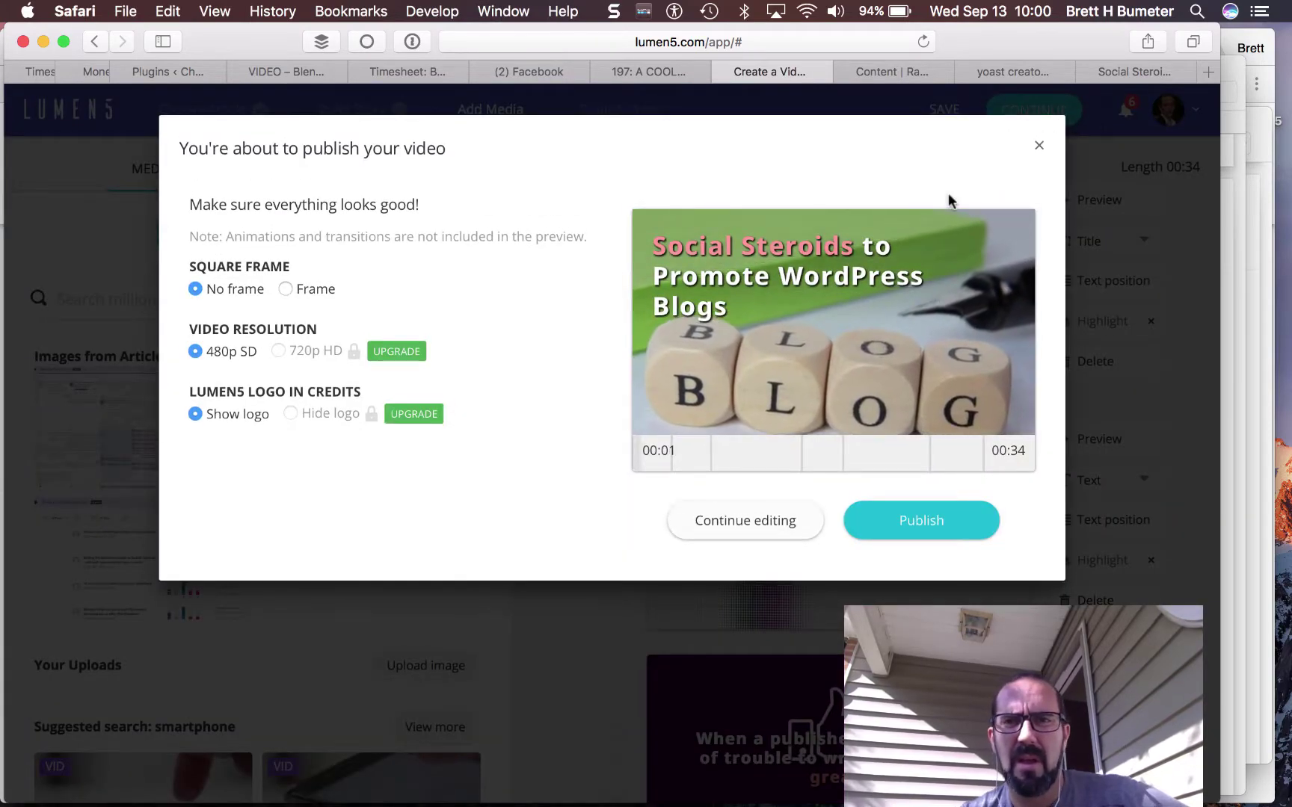
{"action": "left_click", "coordinate": [1039, 146]}
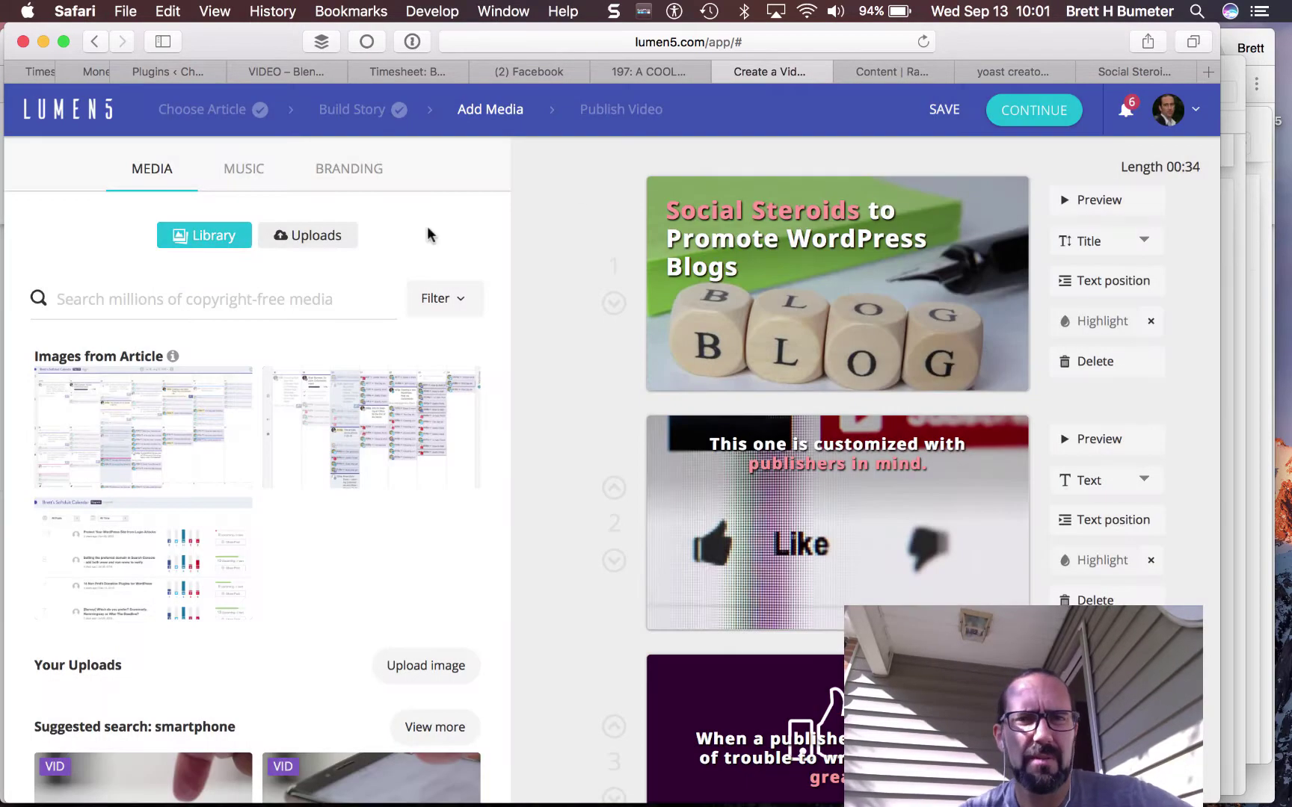
{"action": "left_click", "coordinate": [249, 171]}
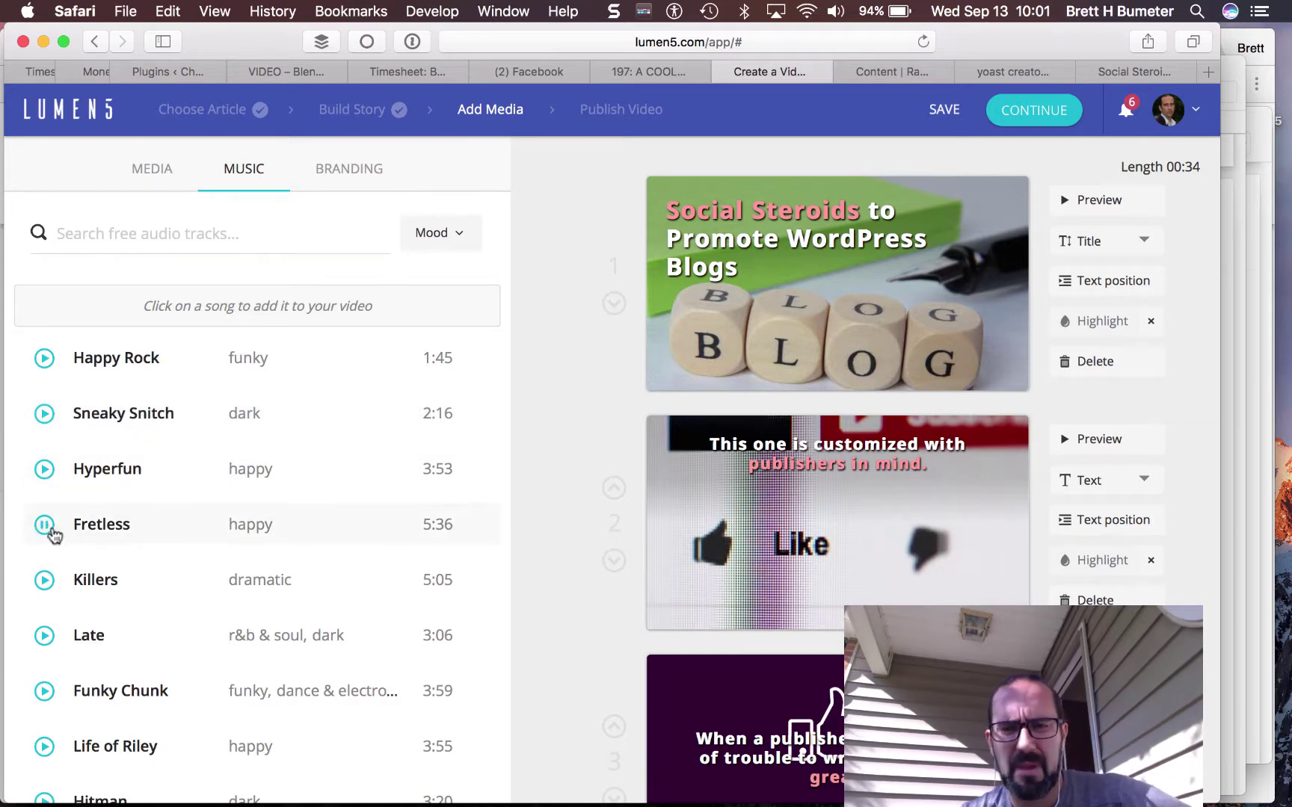
Preview the Fretless, Funky Chunk, Late, Voice Over Under and Quirky Dog music tracks.
{"action": "left_click", "coordinate": [44, 525]}
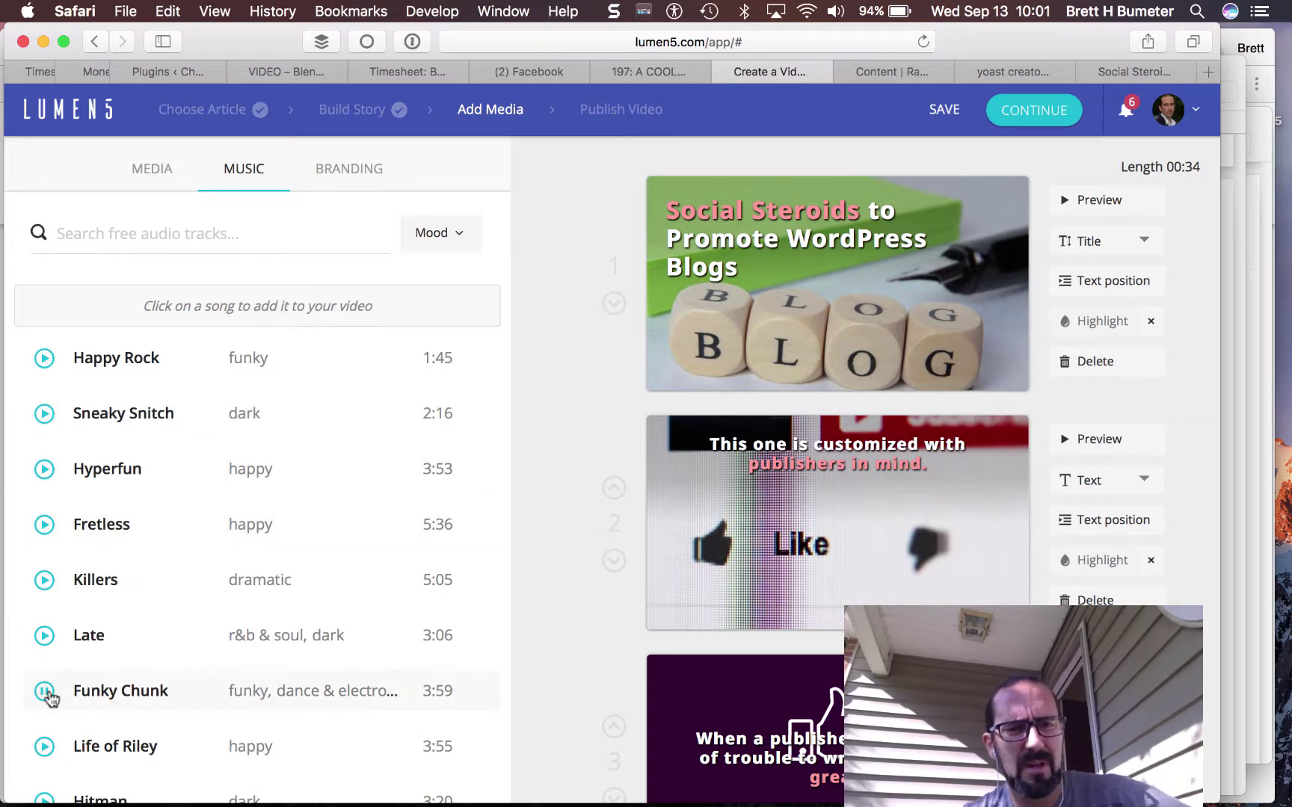
{"action": "left_click", "coordinate": [47, 694]}
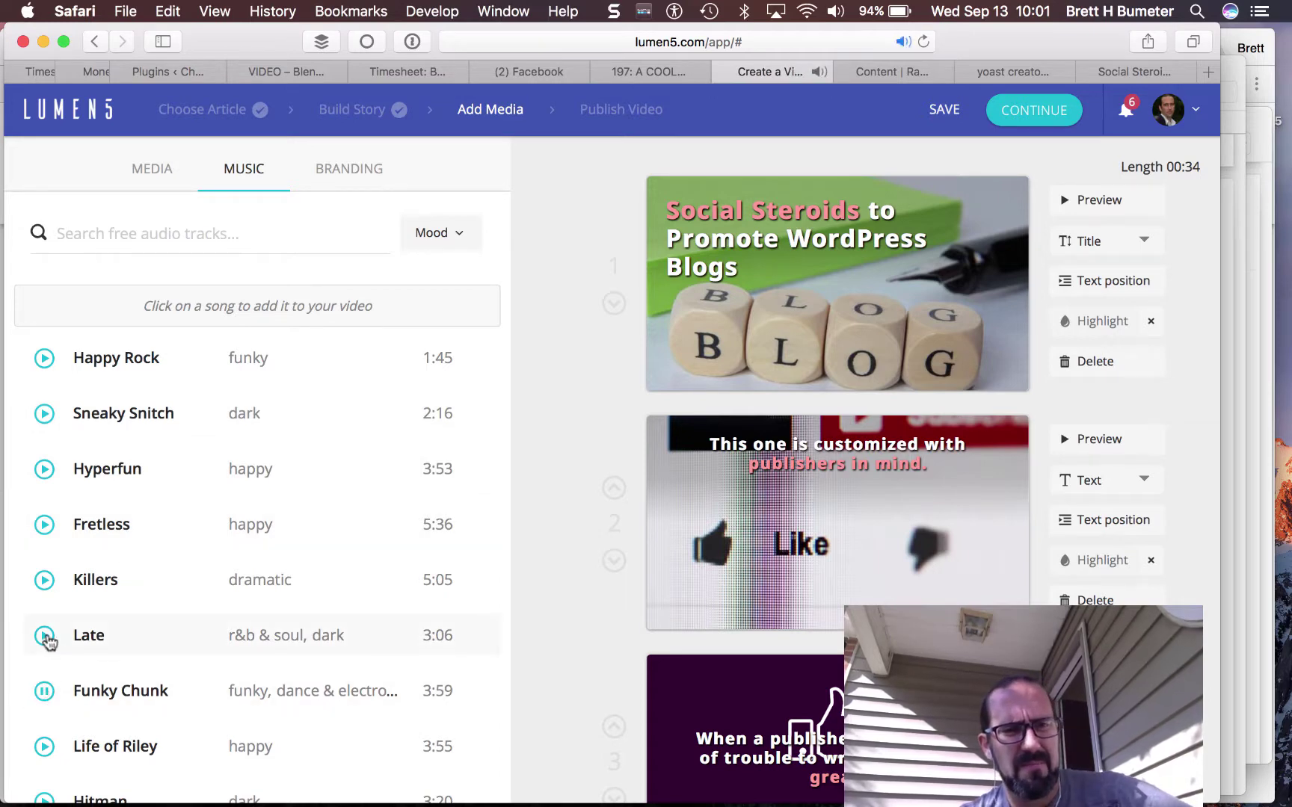
{"action": "left_click", "coordinate": [45, 637]}
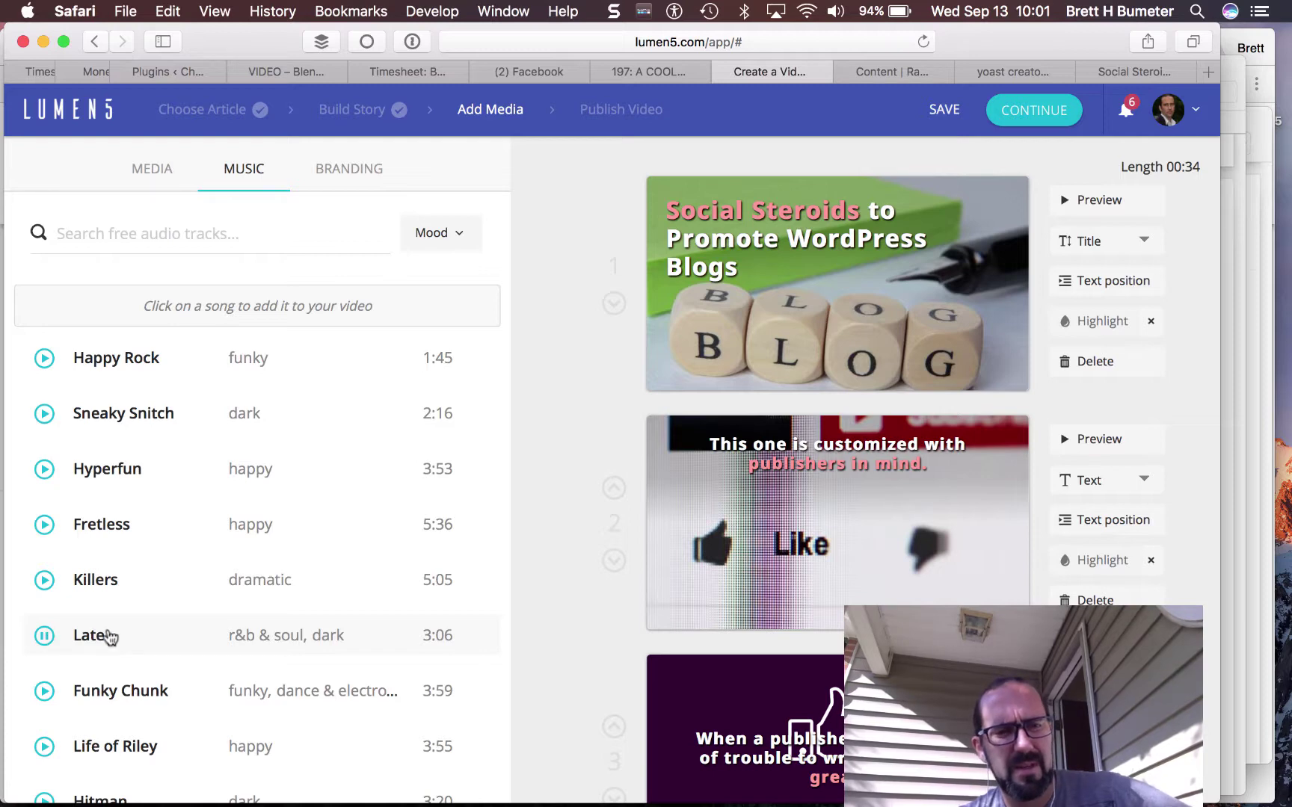
{"action": "scroll", "coordinate": [142, 640], "scroll_direction": "down", "scroll_amount": 3}
{"action": "scroll", "coordinate": [148, 641], "scroll_direction": "down", "scroll_amount": 1}
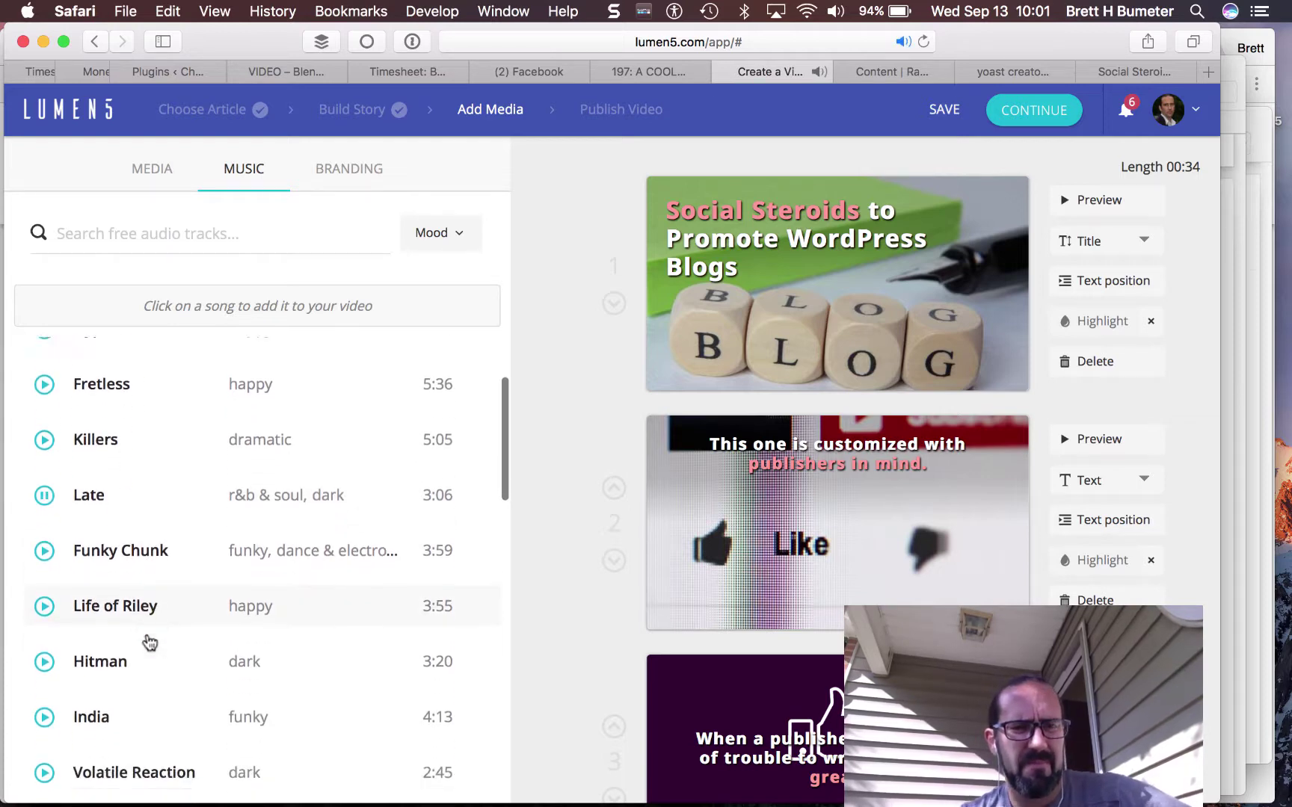
{"action": "scroll", "coordinate": [83, 692], "scroll_direction": "down", "scroll_amount": 2}
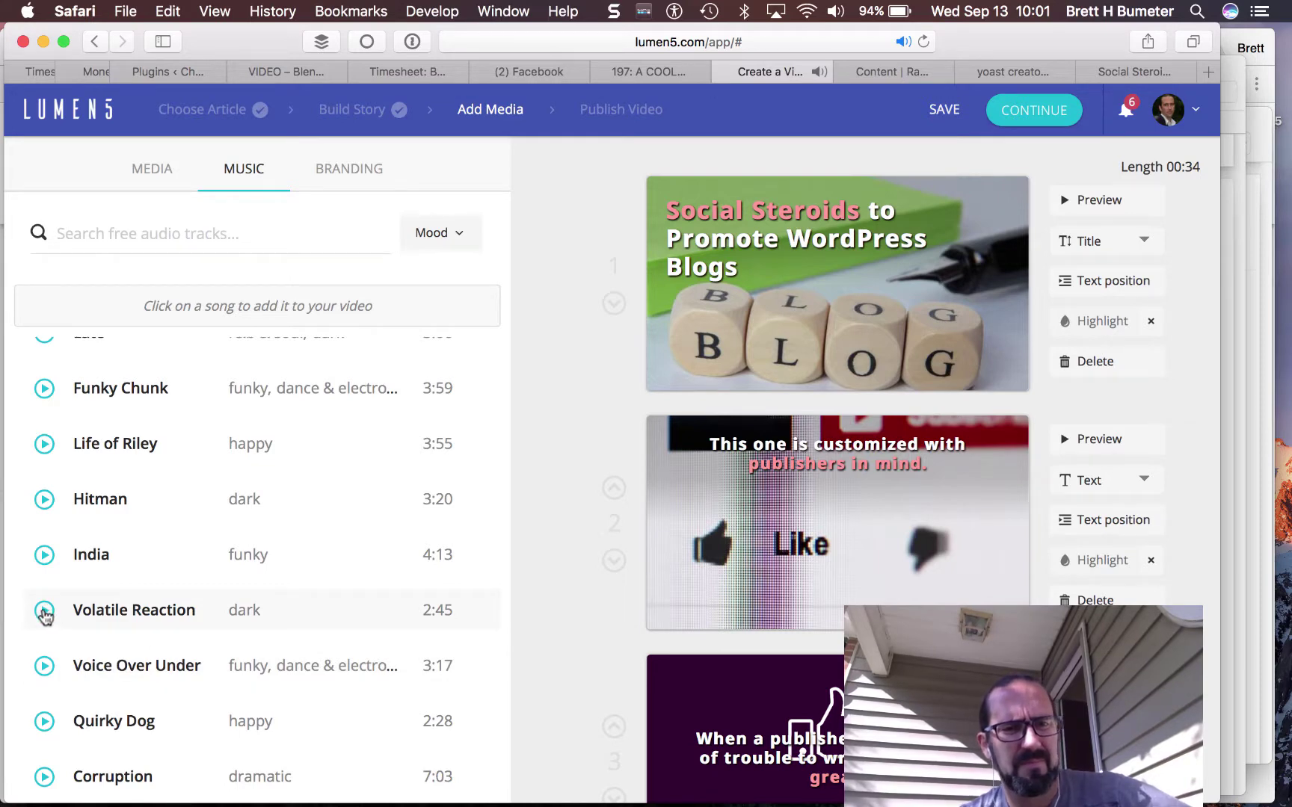
{"action": "left_click", "coordinate": [44, 611]}
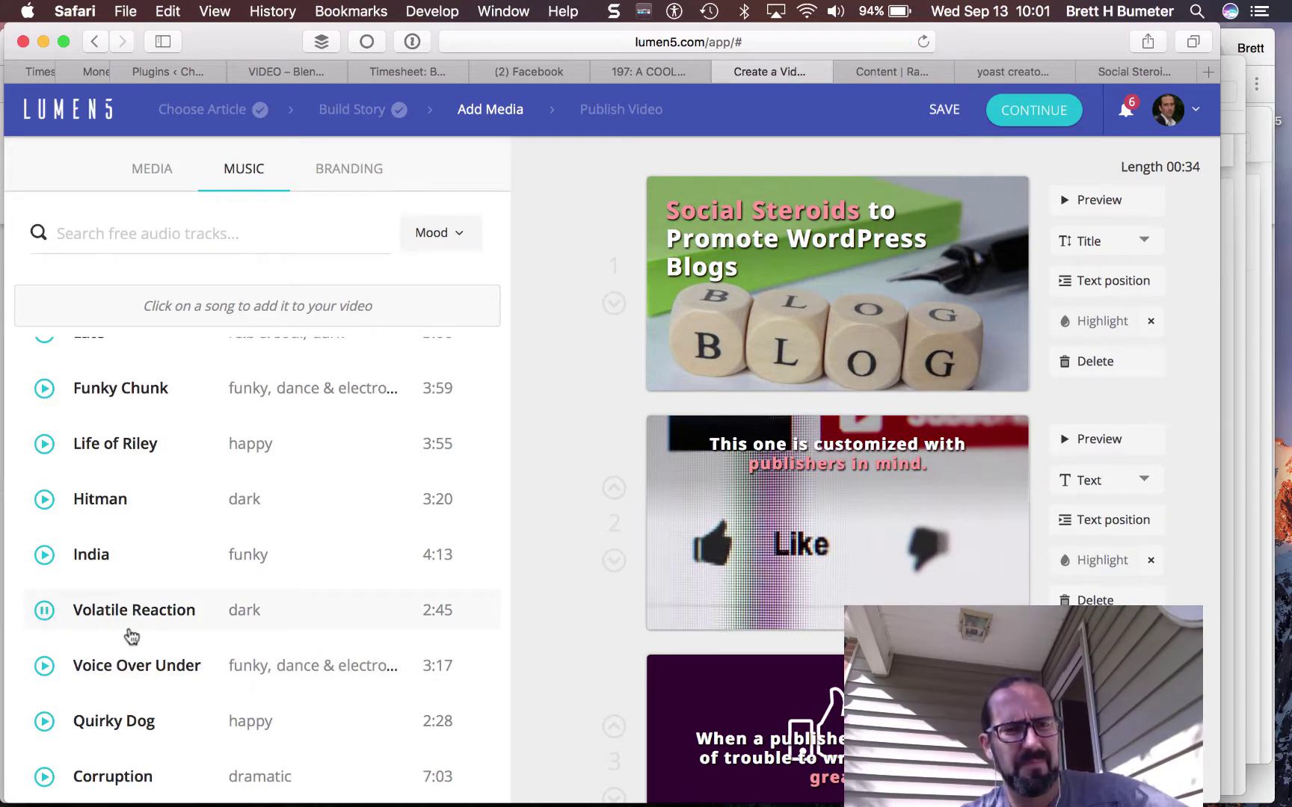
{"action": "left_click", "coordinate": [45, 667]}
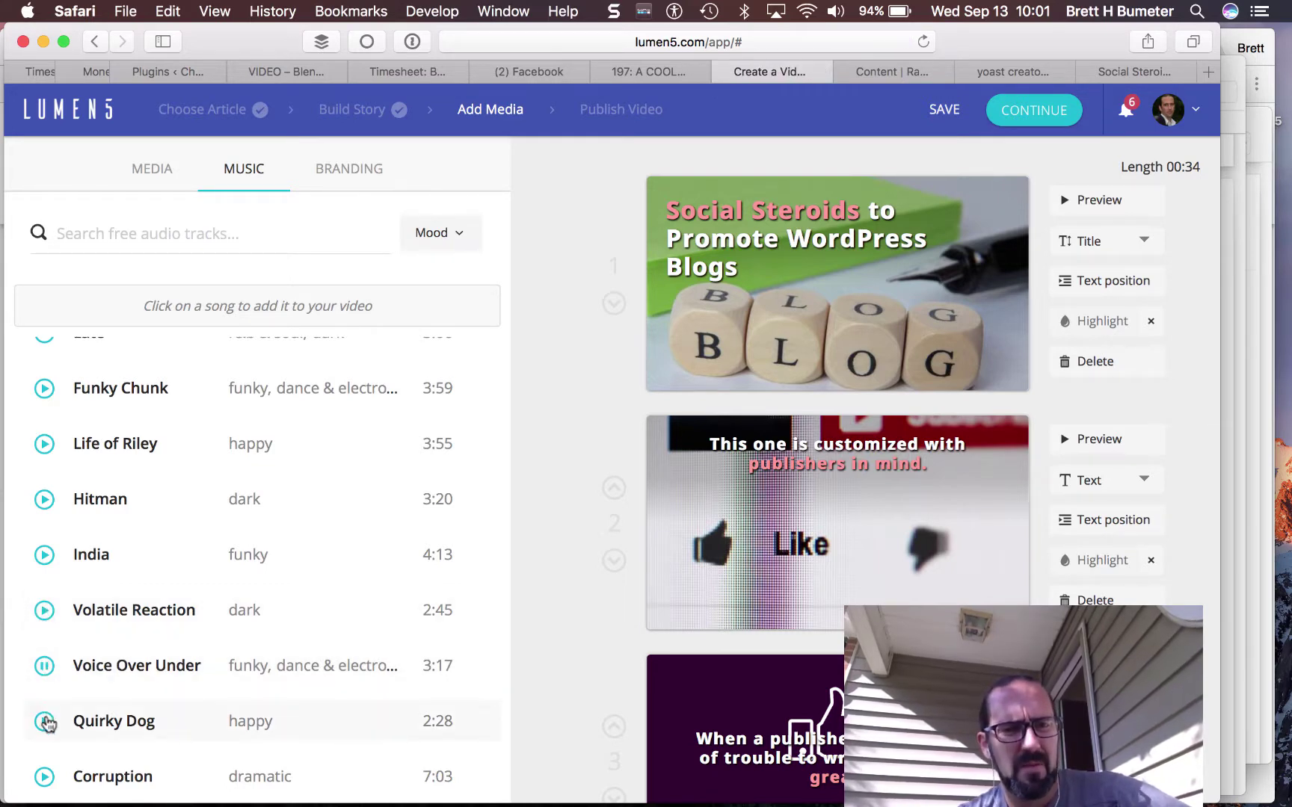
{"action": "left_click", "coordinate": [46, 723]}
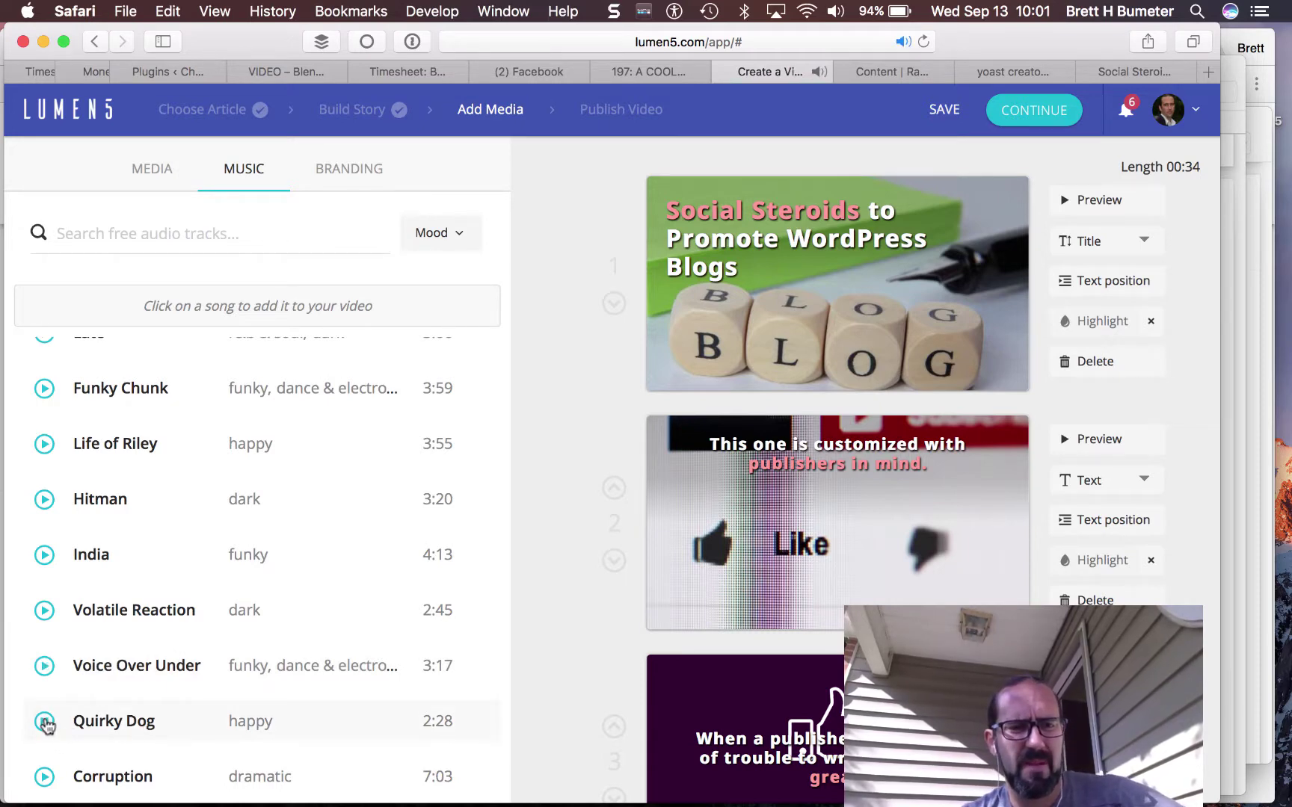
{"action": "left_click", "coordinate": [46, 722]}
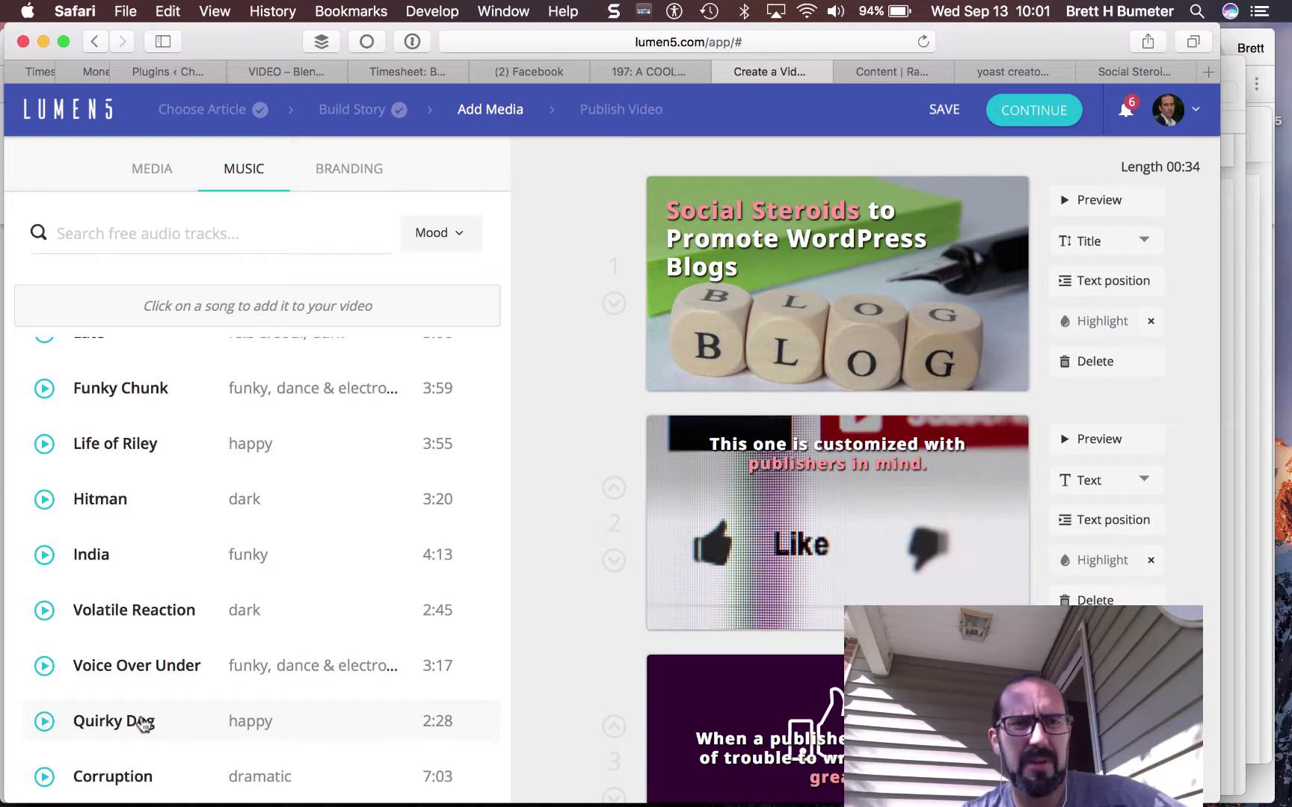
Add the 2:28 happy track Quirky Dog as the video's music.
{"action": "scroll", "coordinate": [145, 724], "scroll_direction": "up", "scroll_amount": 1}
{"action": "scroll", "coordinate": [145, 723], "scroll_direction": "down", "scroll_amount": 1}
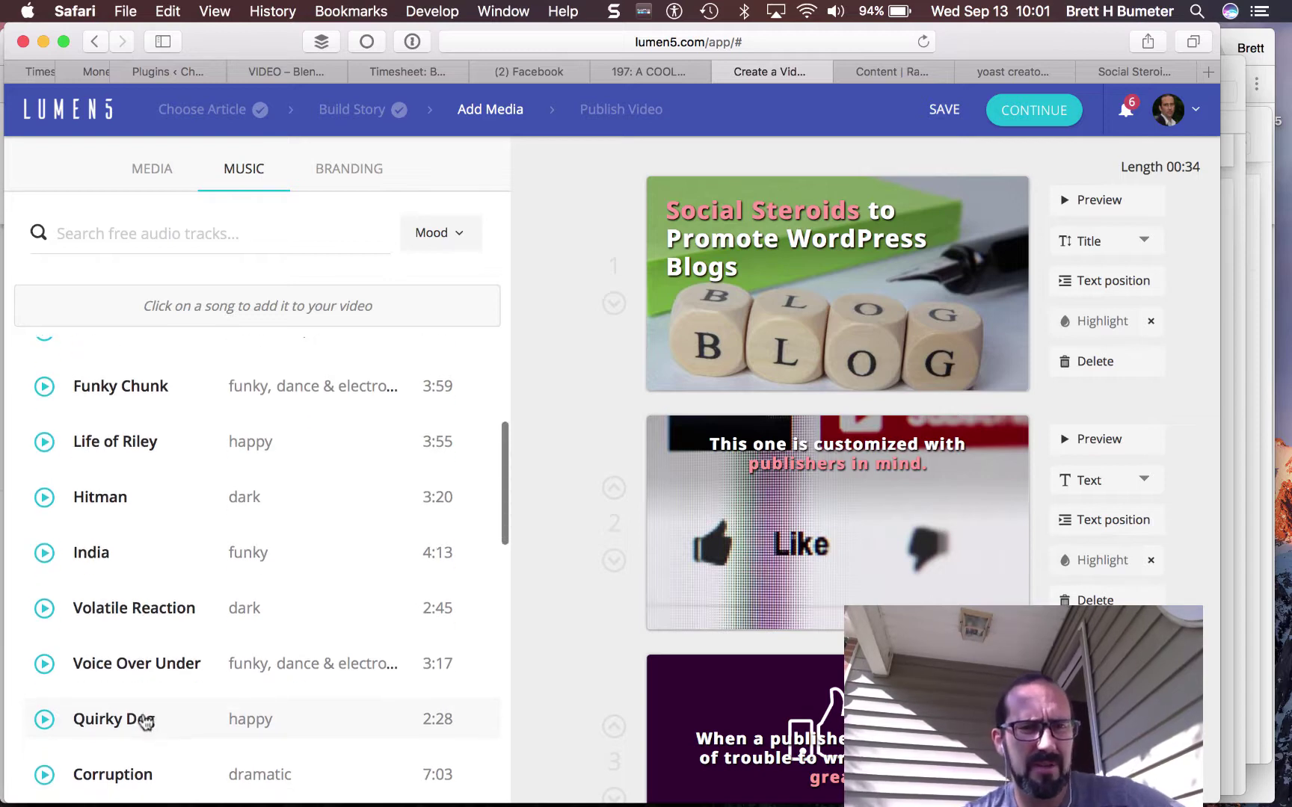
{"action": "left_click", "coordinate": [144, 720]}
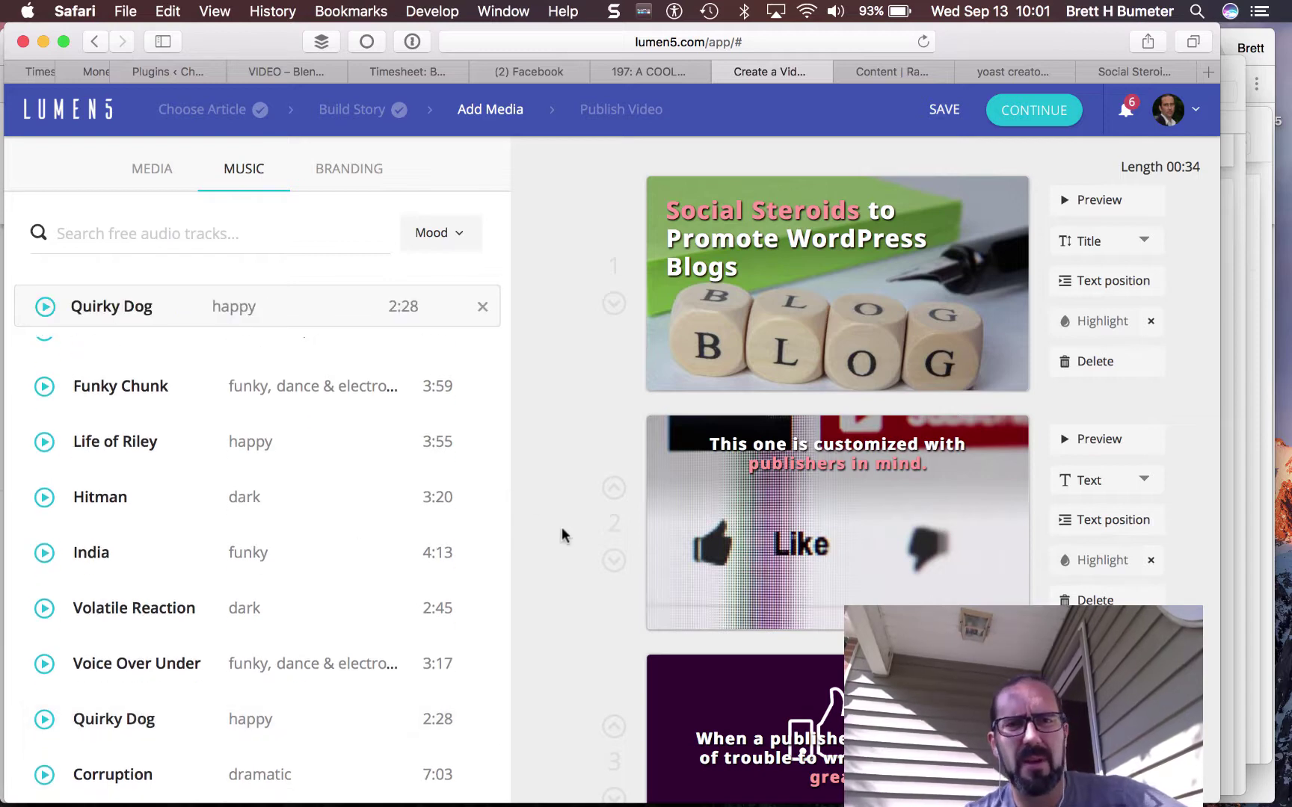
{"action": "scroll", "coordinate": [563, 533], "scroll_direction": "down", "scroll_amount": 5}
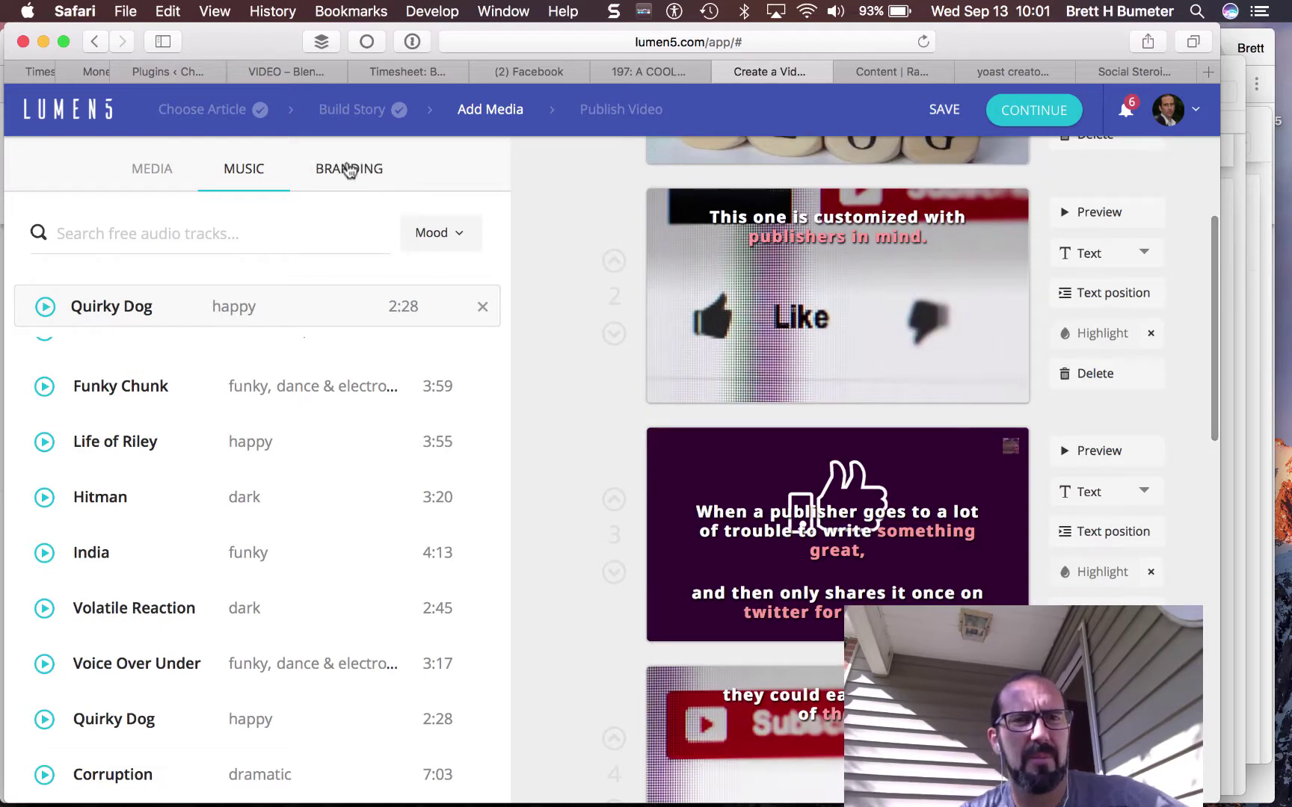
In Branding, change the outro message to 'Share, Like or Love up this video!' and continue to publish.
{"action": "left_click", "coordinate": [347, 167]}
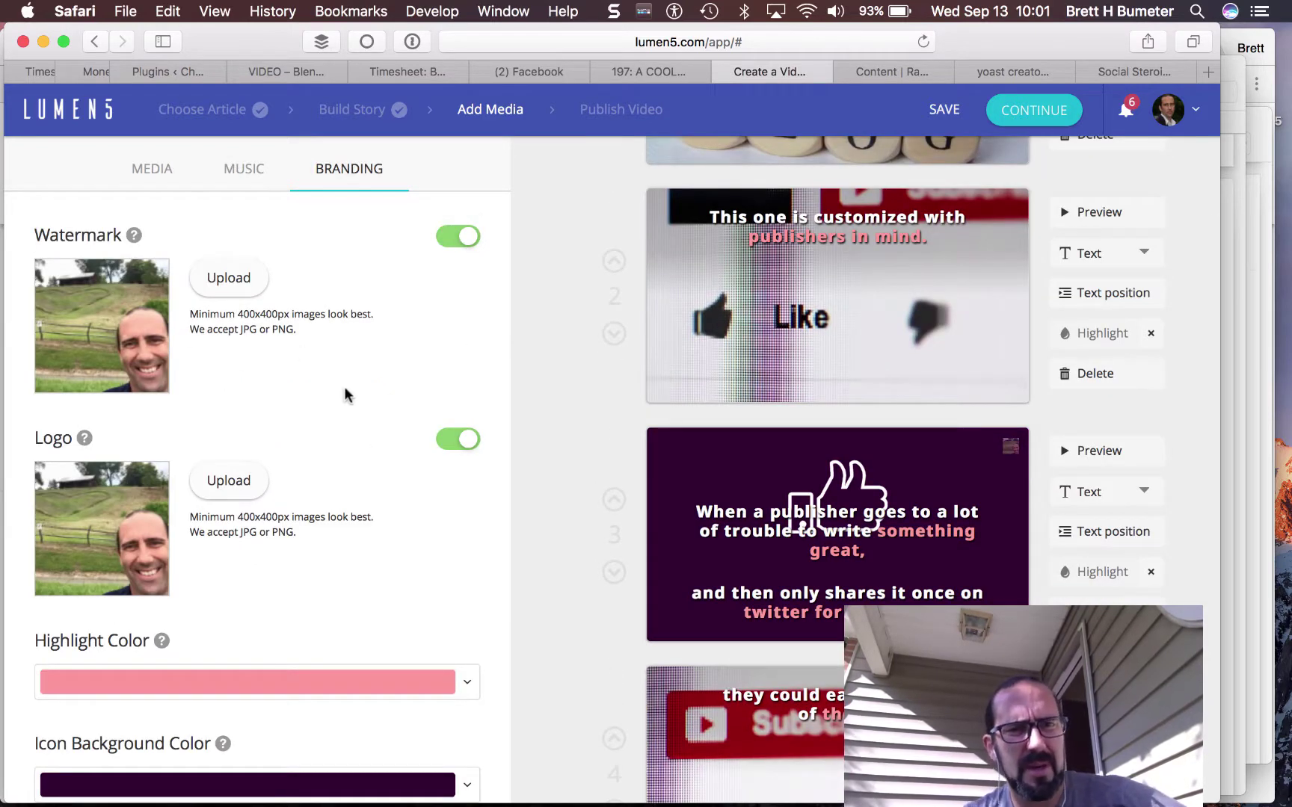
{"action": "scroll", "coordinate": [345, 394], "scroll_direction": "down", "scroll_amount": 5}
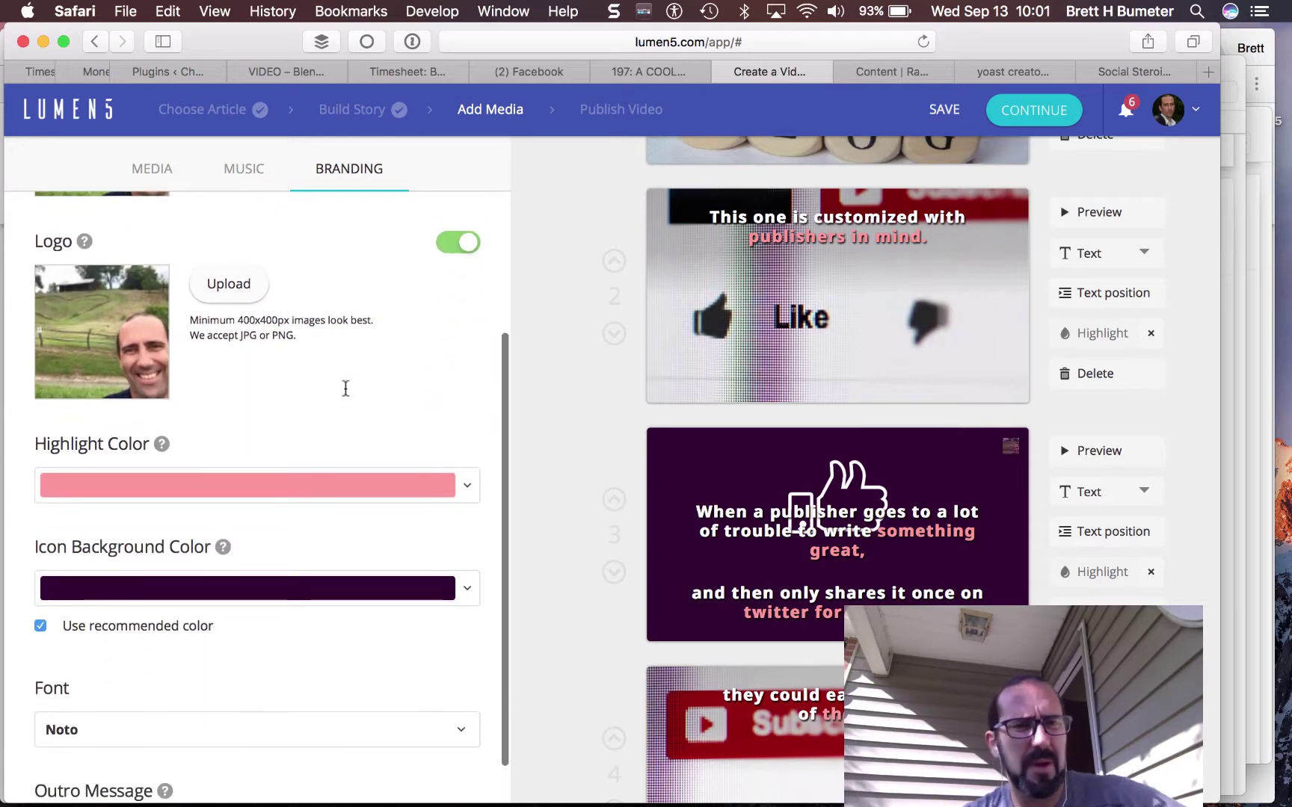
{"action": "scroll", "coordinate": [345, 395], "scroll_direction": "up", "scroll_amount": 5}
{"action": "scroll", "coordinate": [345, 395], "scroll_direction": "down", "scroll_amount": 6}
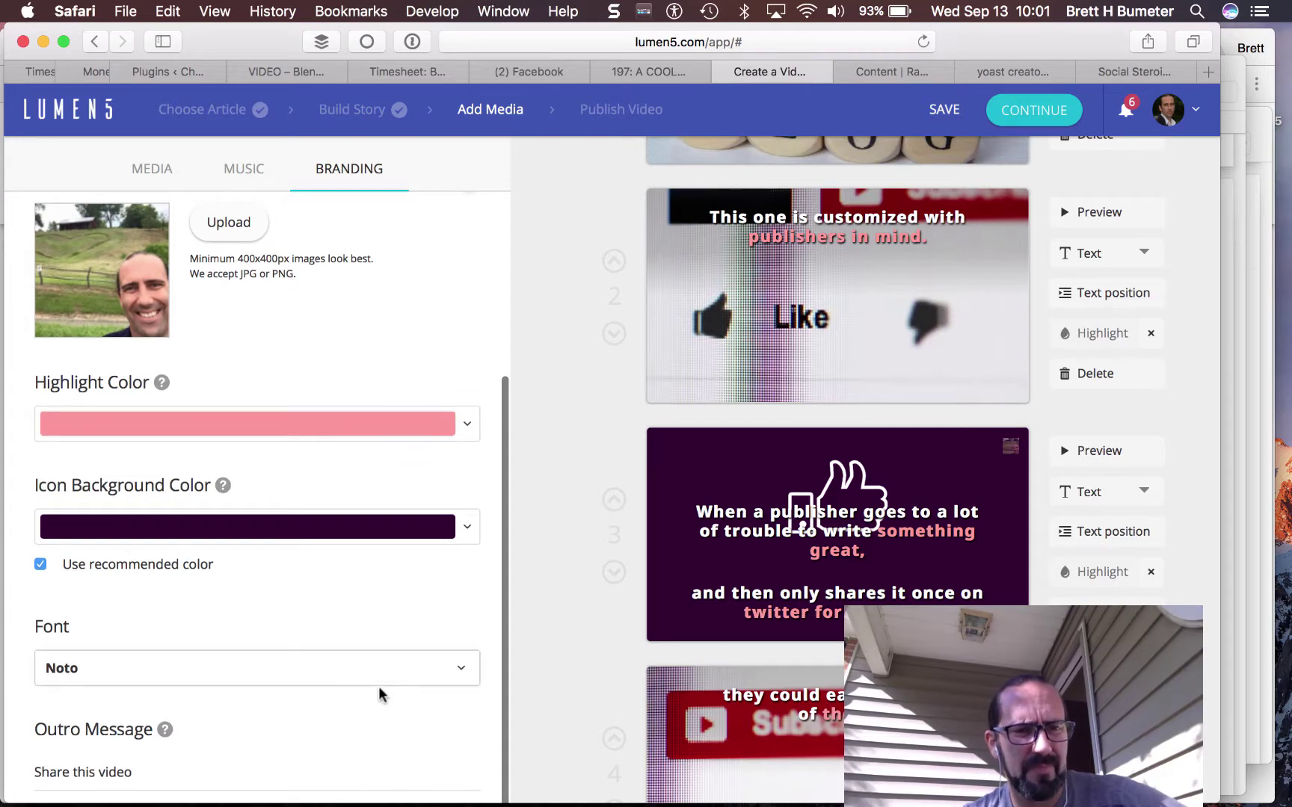
{"action": "left_click", "coordinate": [293, 772]}
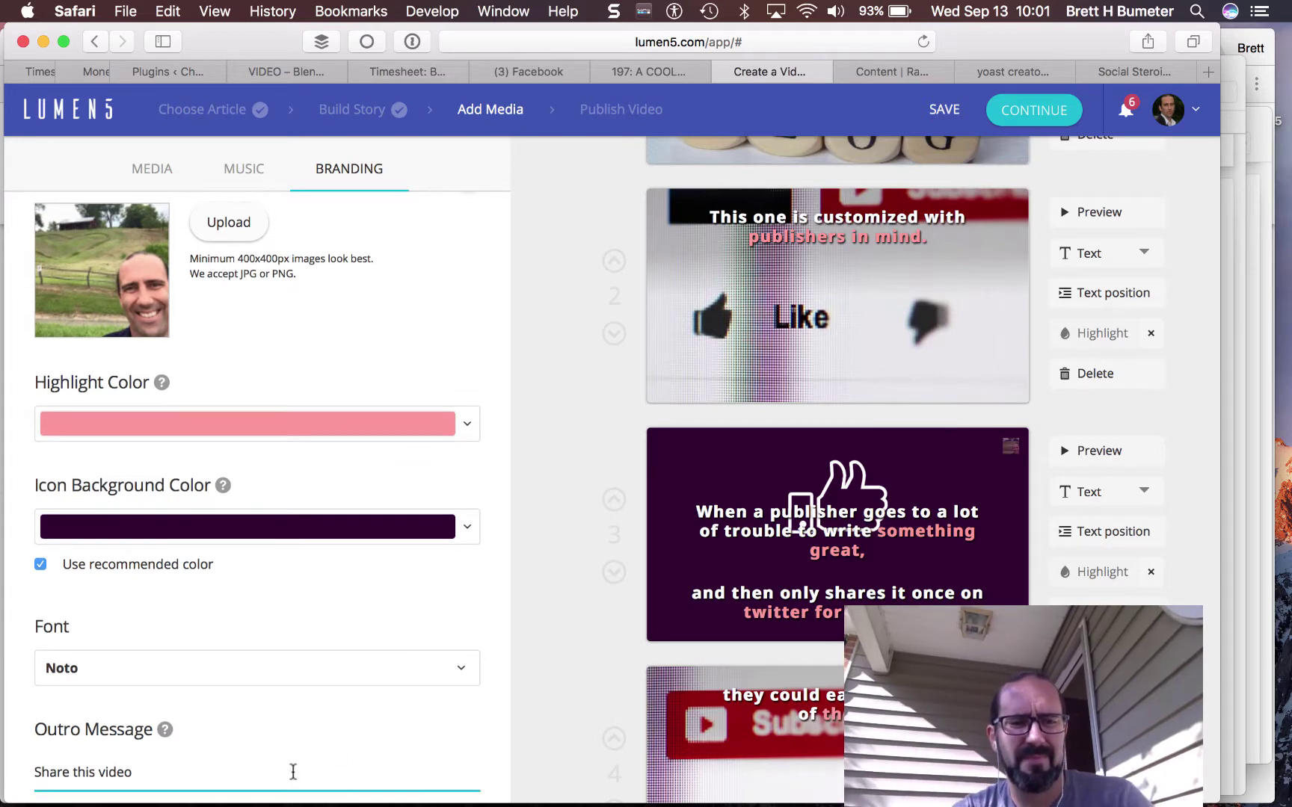
{"action": "key", "text": "BackSpace"}
{"action": "key", "text": "BackSpace"}
{"action": "key", "text": "BackSpace"}
{"action": "key", "text": "BackSpace"}
{"action": "key", "text": "BackSpace"}
{"action": "key", "text": "BackSpace"}
{"action": "key", "text": "BackSpace"}
{"action": "key", "text": "BackSpace"}
{"action": "key", "text": "BackSpace"}
{"action": "key", "text": "BackSpace"}
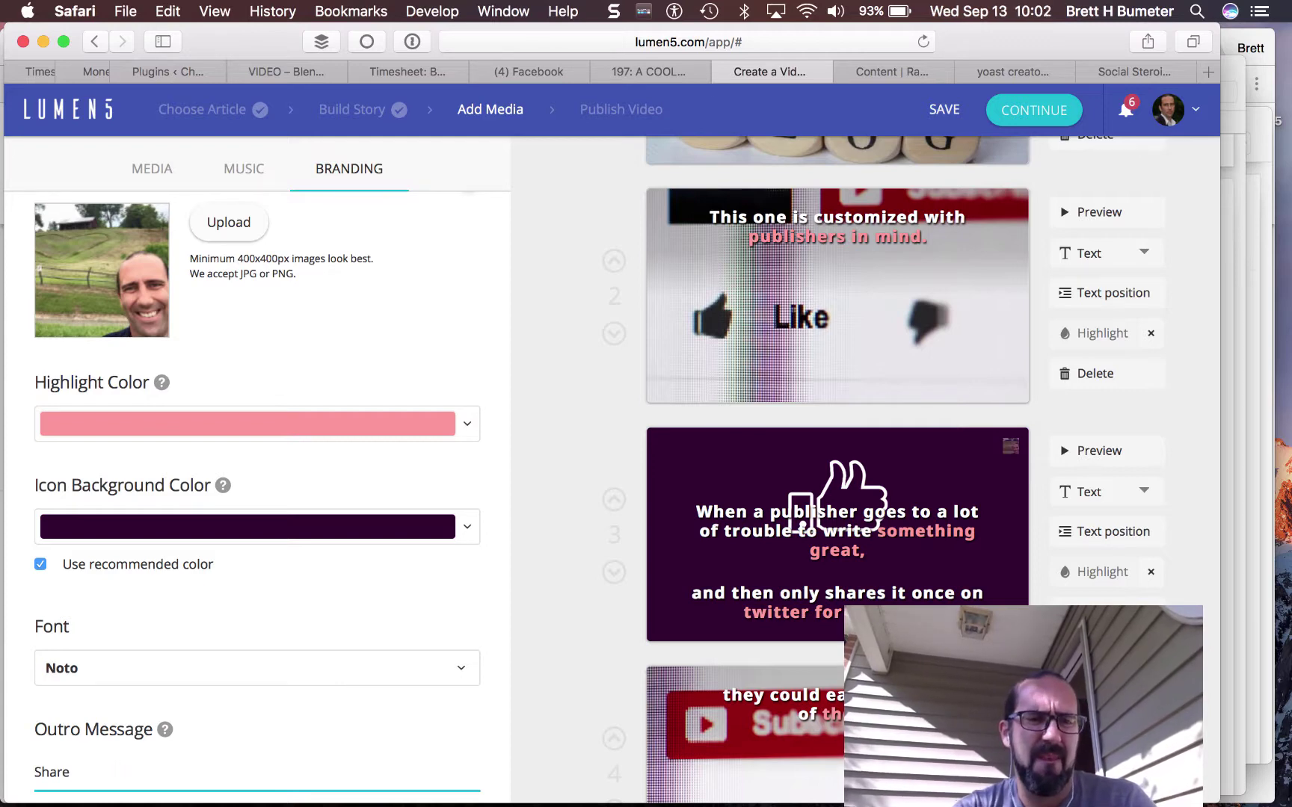
{"action": "type", "text": ", Like or Love up this video!"}
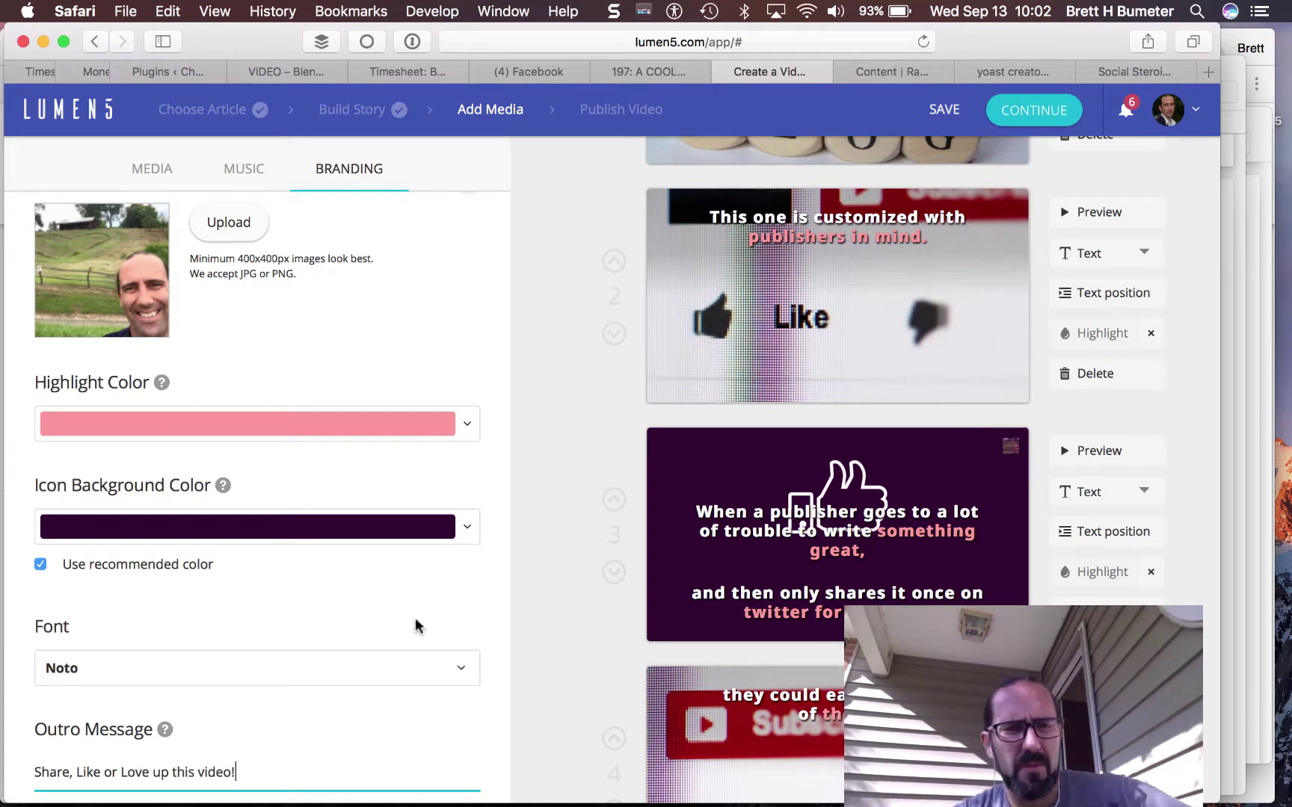
{"action": "scroll", "coordinate": [471, 600], "scroll_direction": "down", "scroll_amount": 2}
{"action": "scroll", "coordinate": [471, 602], "scroll_direction": "up", "scroll_amount": 5}
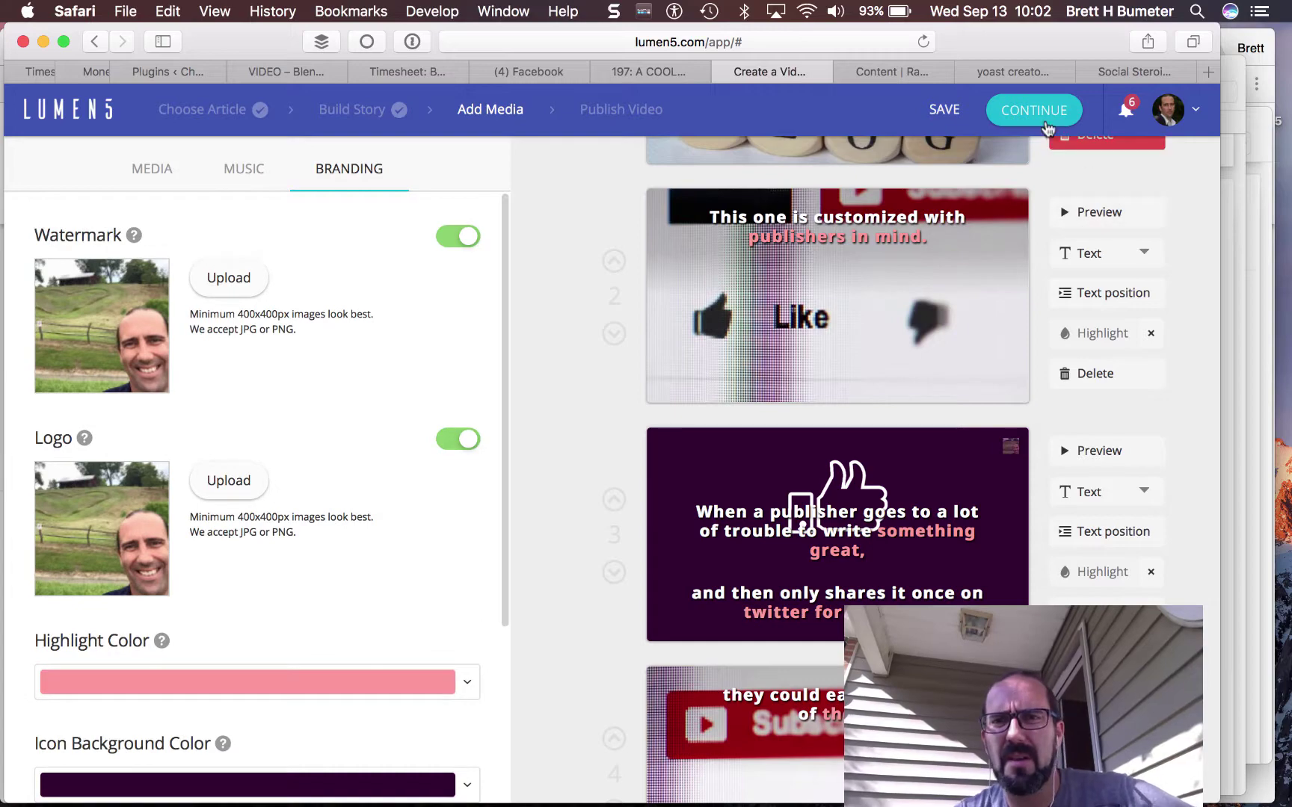
{"action": "left_click", "coordinate": [1043, 113]}
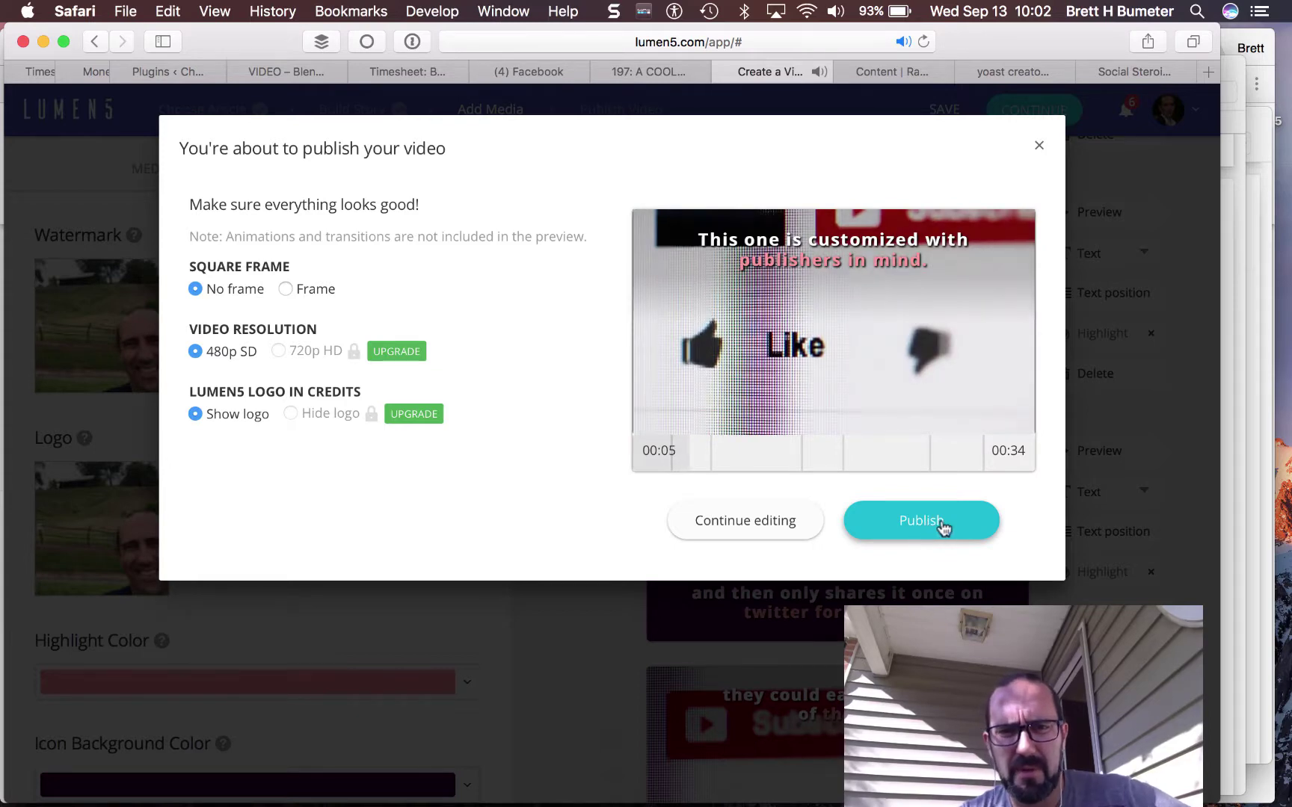
Publish the video and let it render until its card shows Done!
{"action": "left_click", "coordinate": [941, 524]}
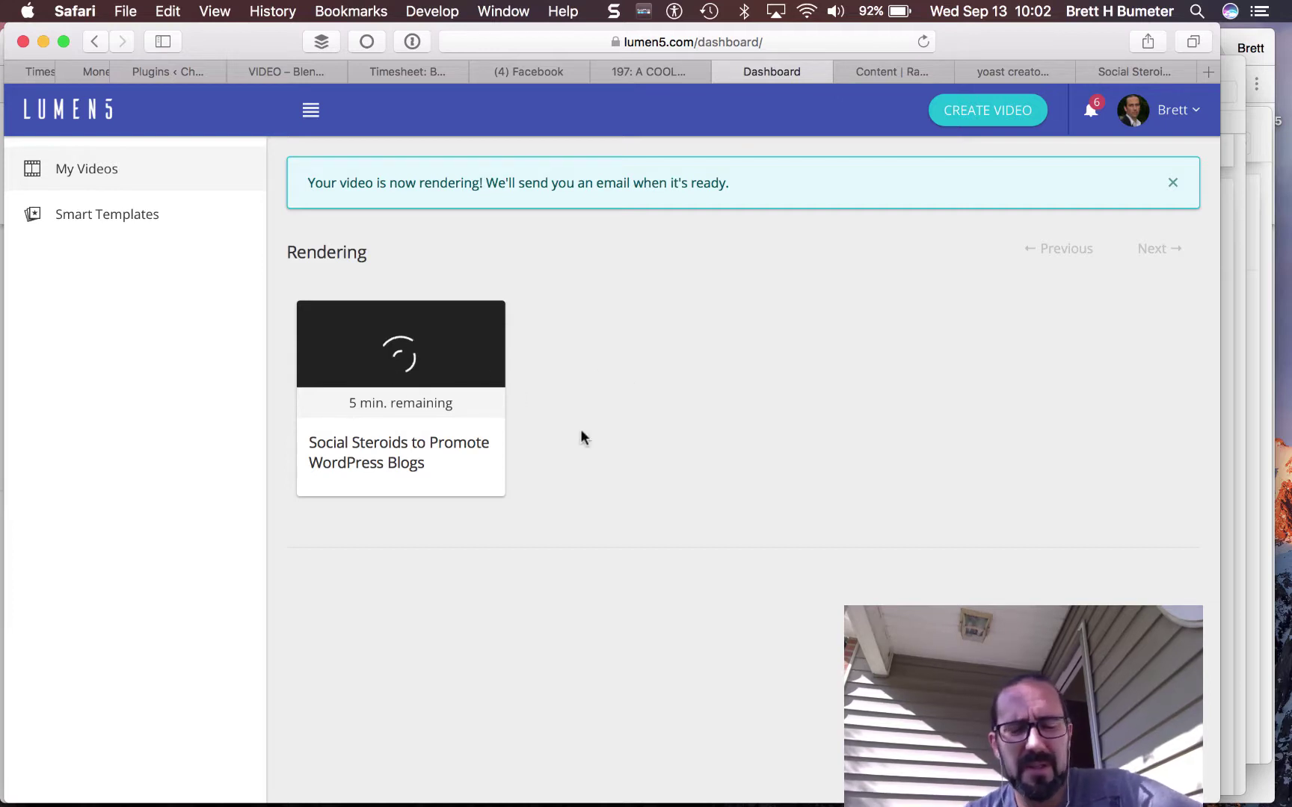
{"action": "mouse_move", "coordinate": [658, 799]}
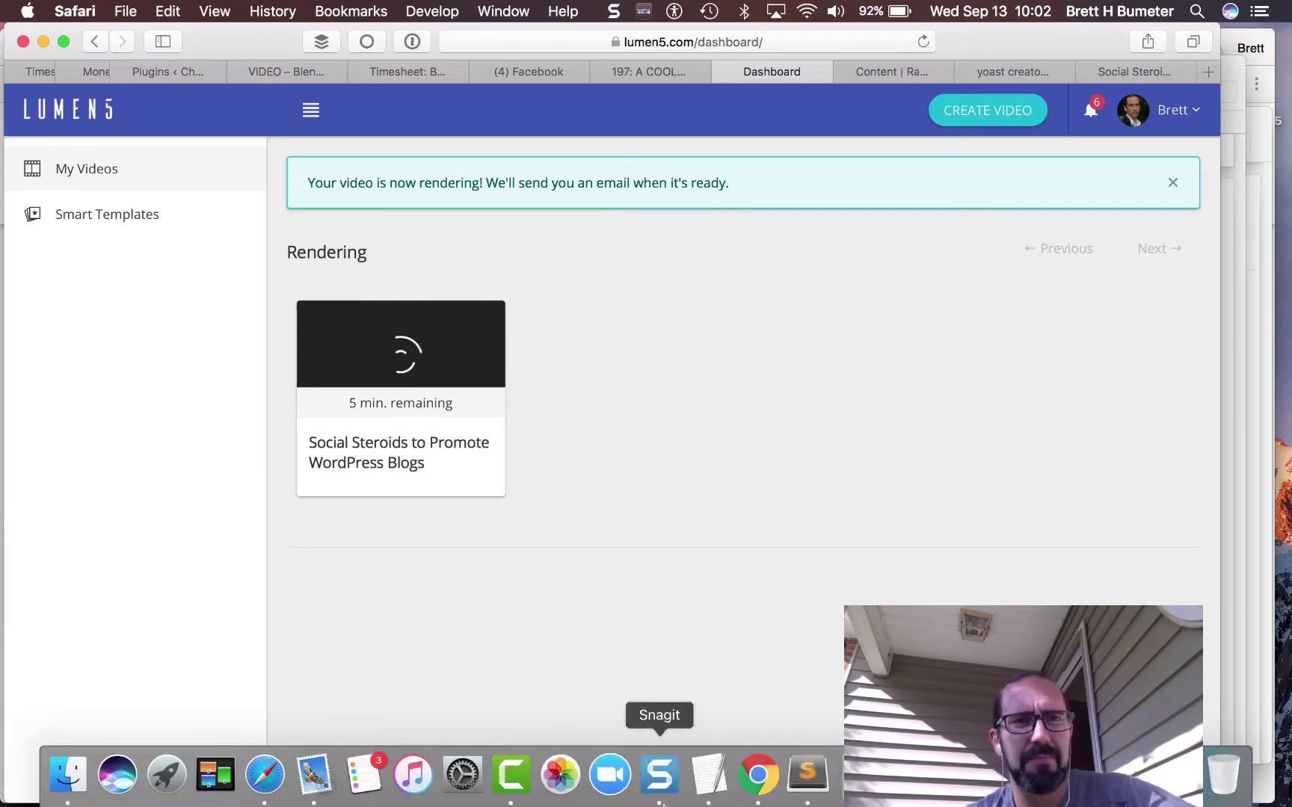
{"action": "left_click", "coordinate": [516, 776]}
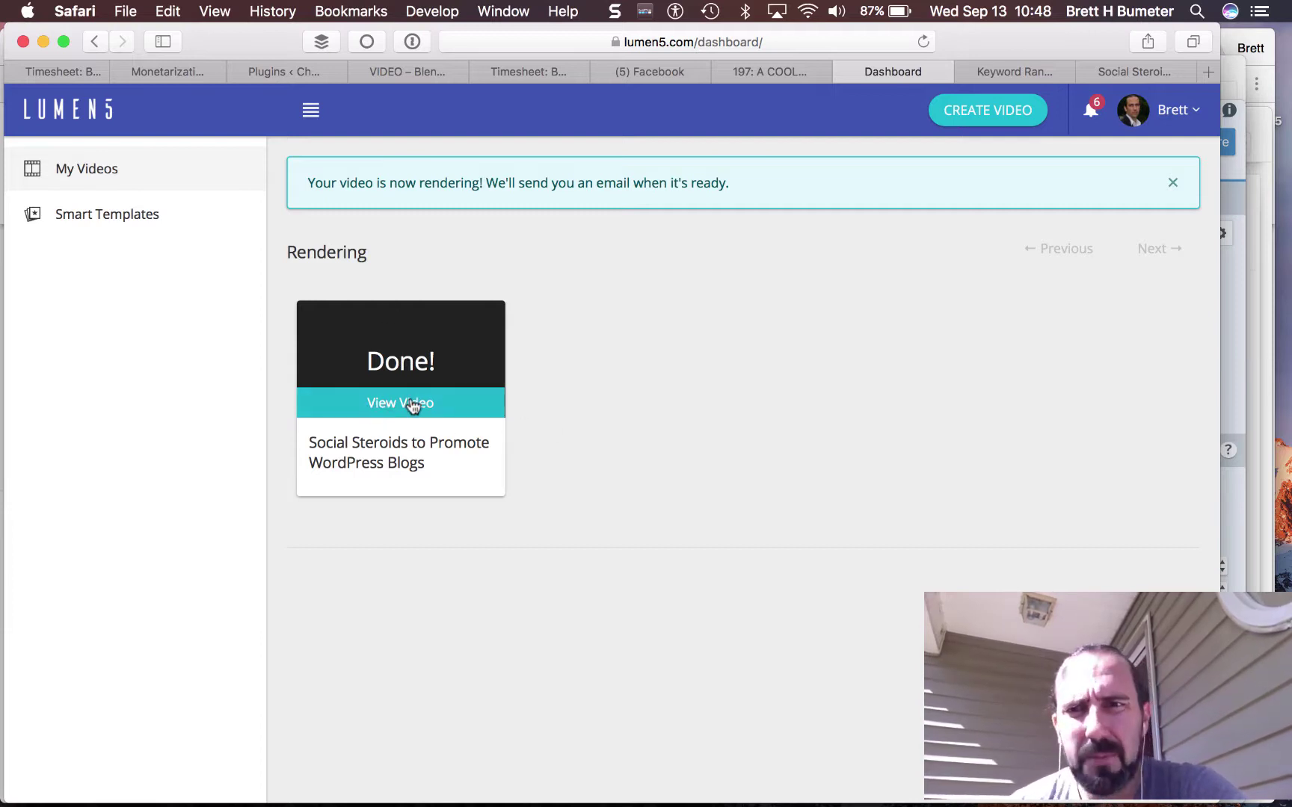
View the rendered video, then open the 'Posting your video' platform help page.
{"action": "left_click", "coordinate": [413, 404]}
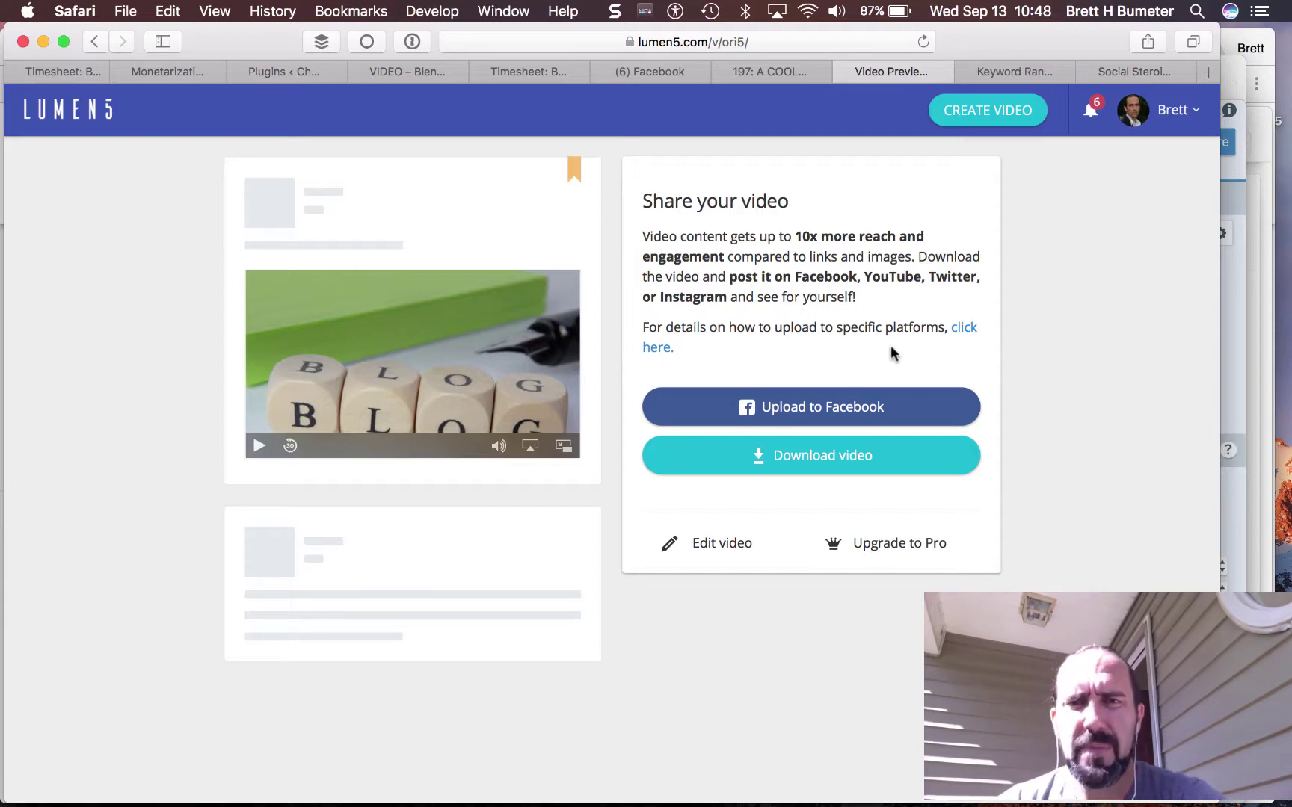
{"action": "left_click", "coordinate": [964, 330]}
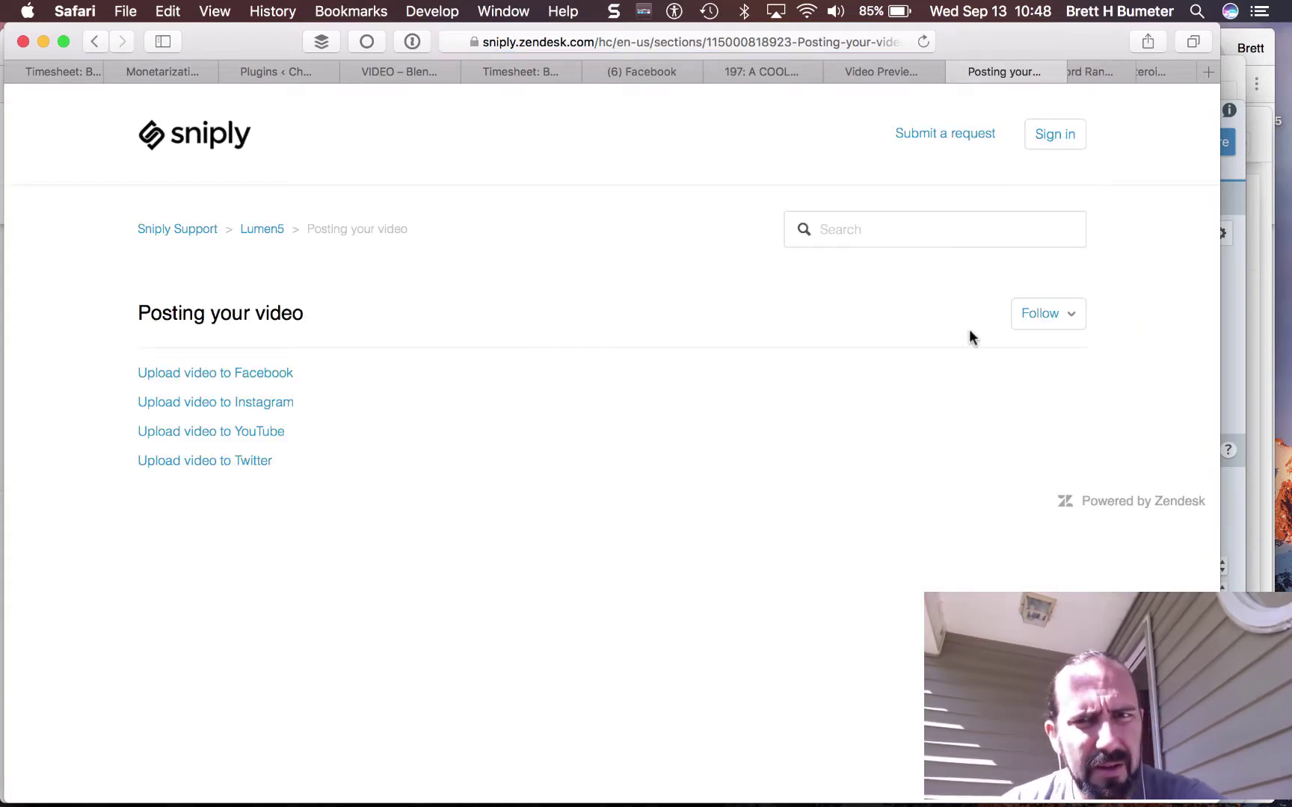
Open and read through the 'Upload video to YouTube' support article.
{"action": "left_click", "coordinate": [252, 436]}
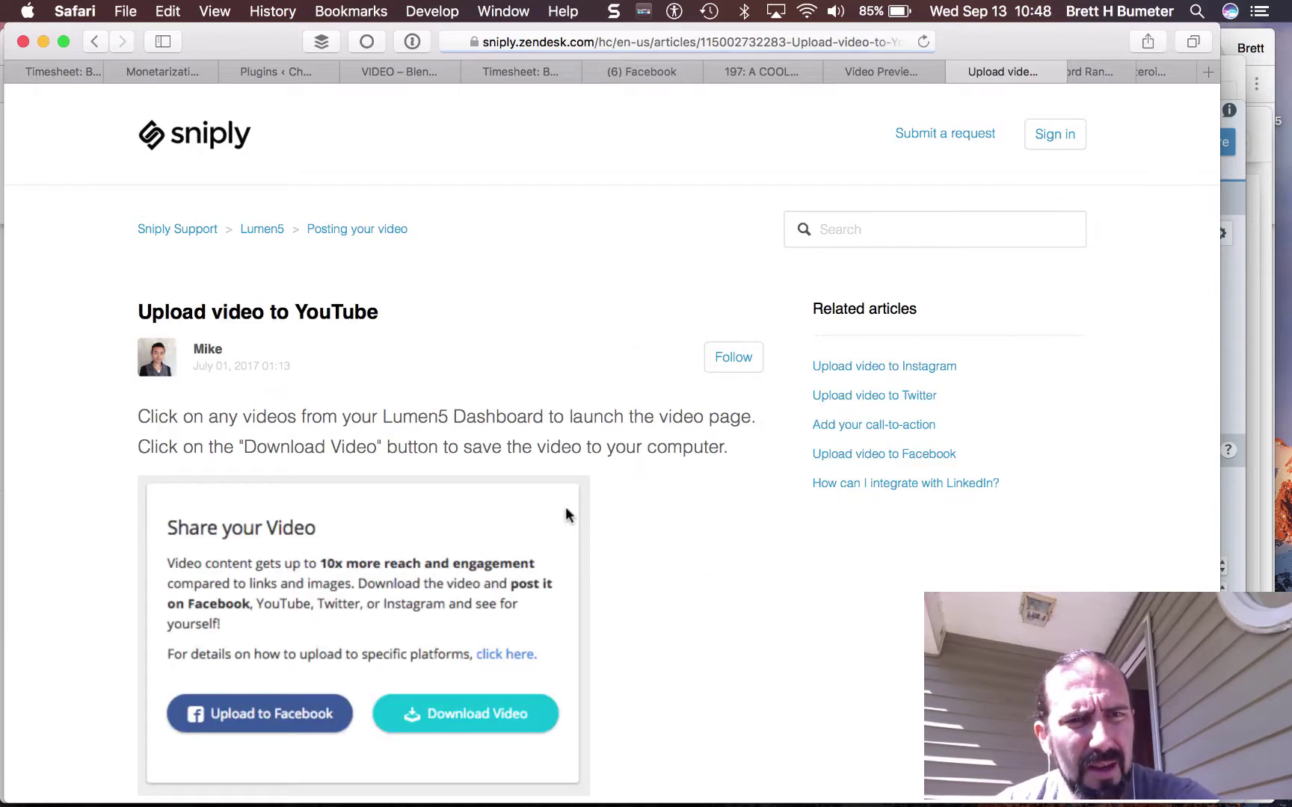
{"action": "scroll", "coordinate": [565, 514], "scroll_direction": "down", "scroll_amount": 10}
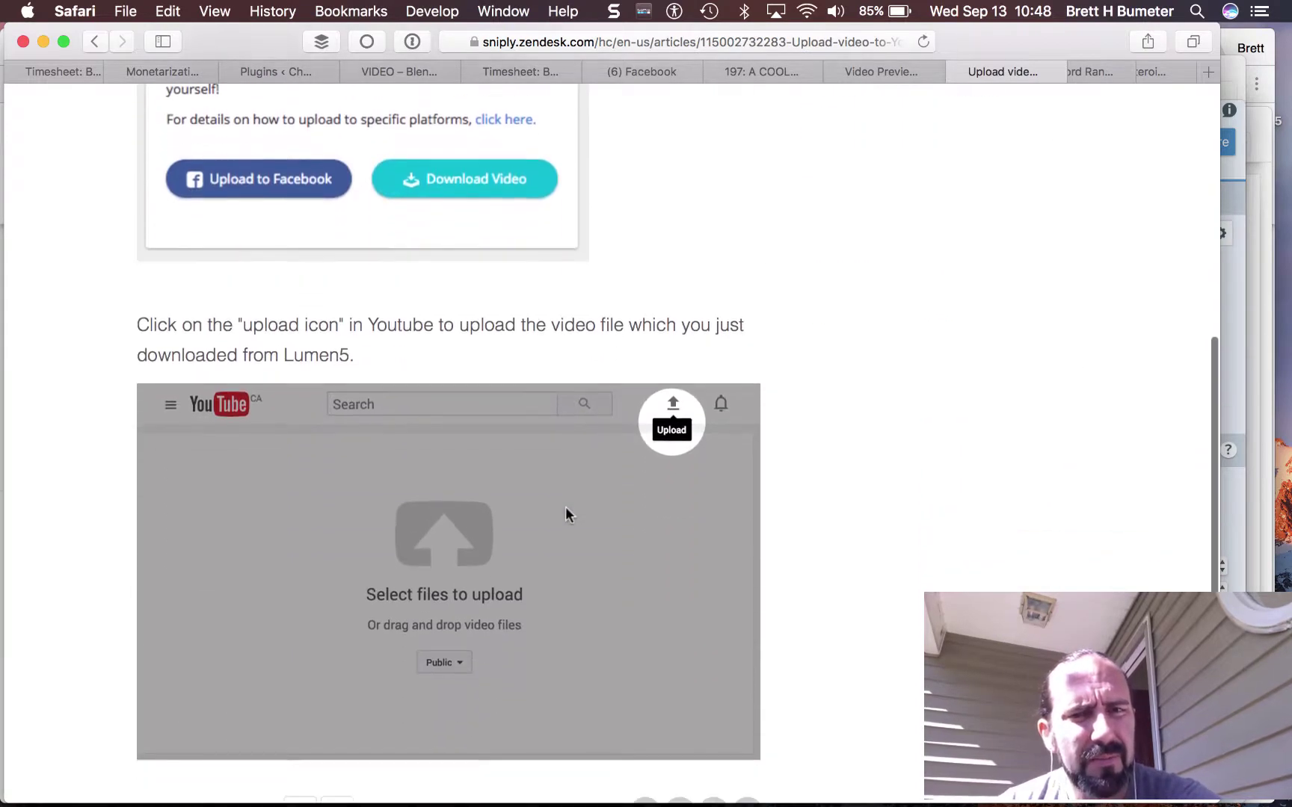
{"action": "scroll", "coordinate": [566, 510], "scroll_direction": "up", "scroll_amount": 5}
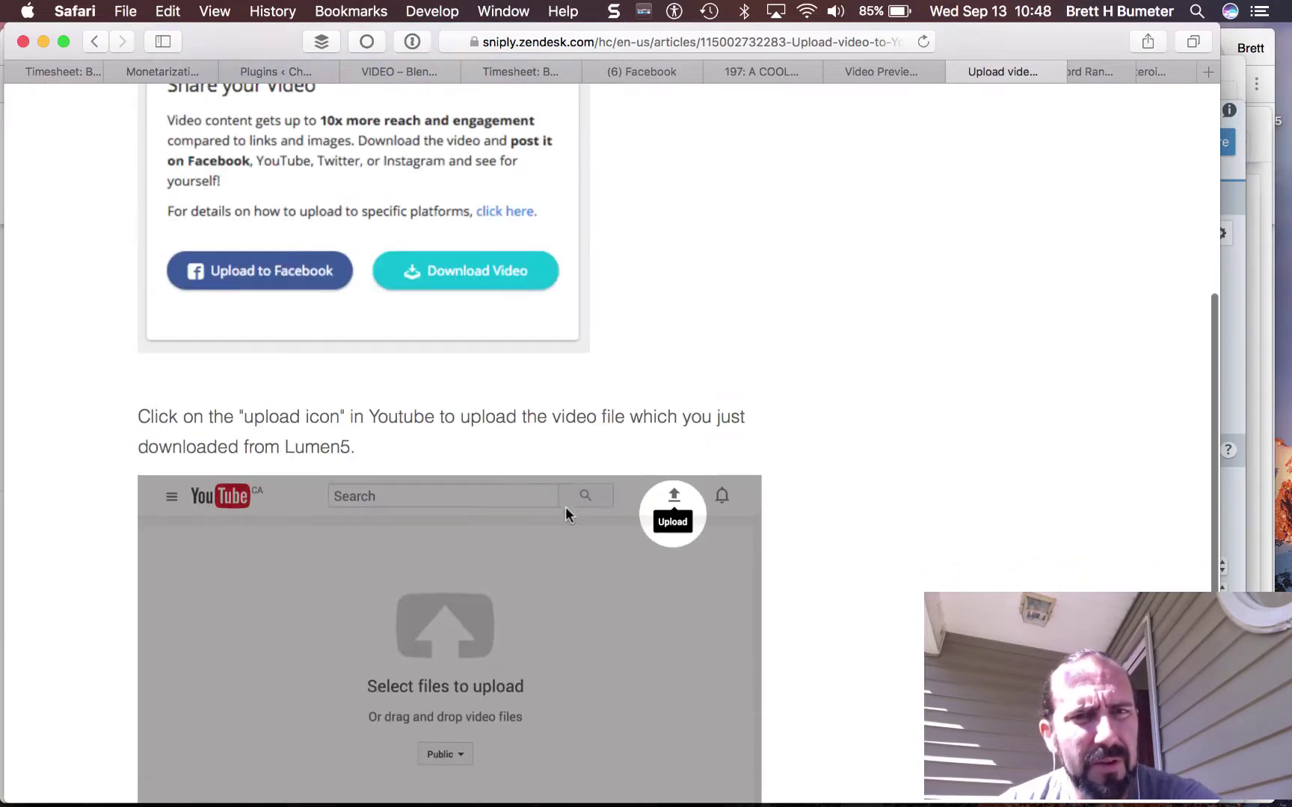
{"action": "scroll", "coordinate": [566, 514], "scroll_direction": "down", "scroll_amount": 8}
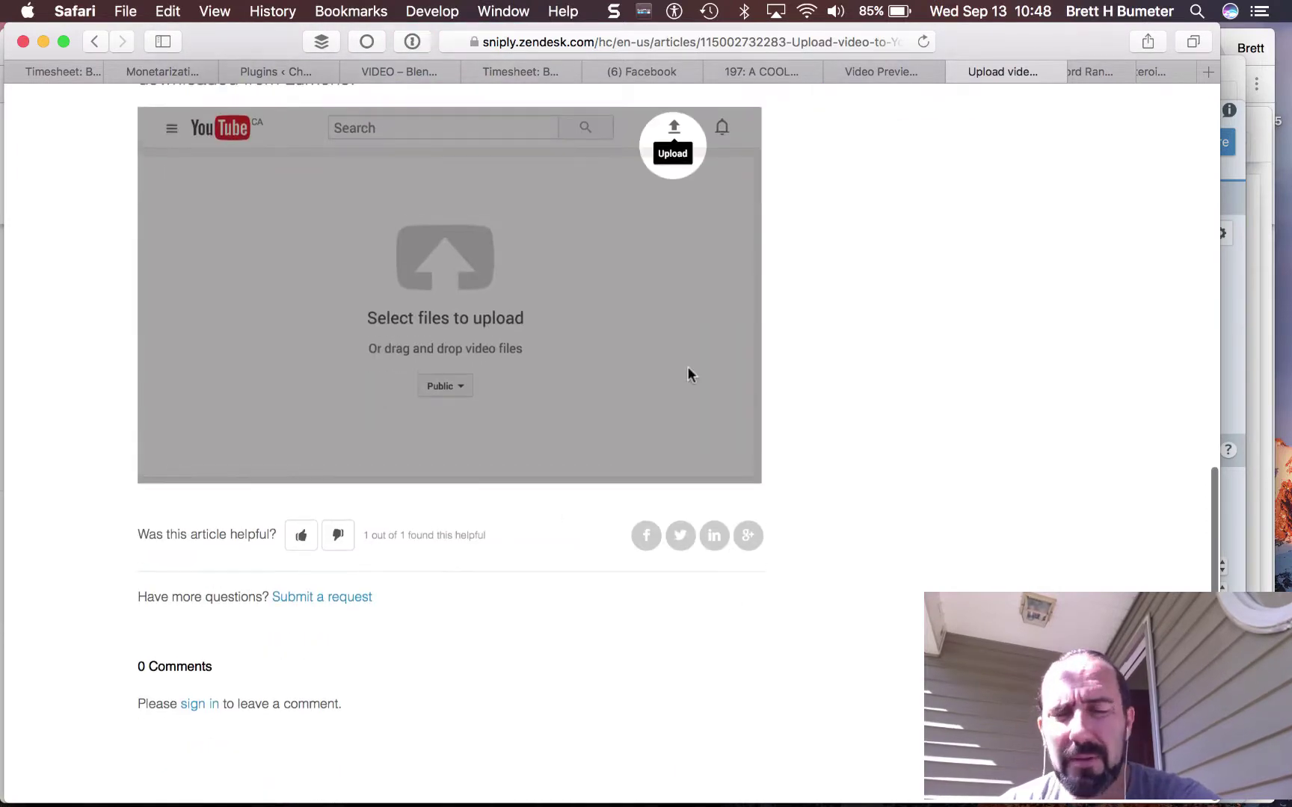
Start the Facebook upload and grant Lumen5 Public posting and Page publishing permissions.
{"action": "left_click", "coordinate": [897, 70]}
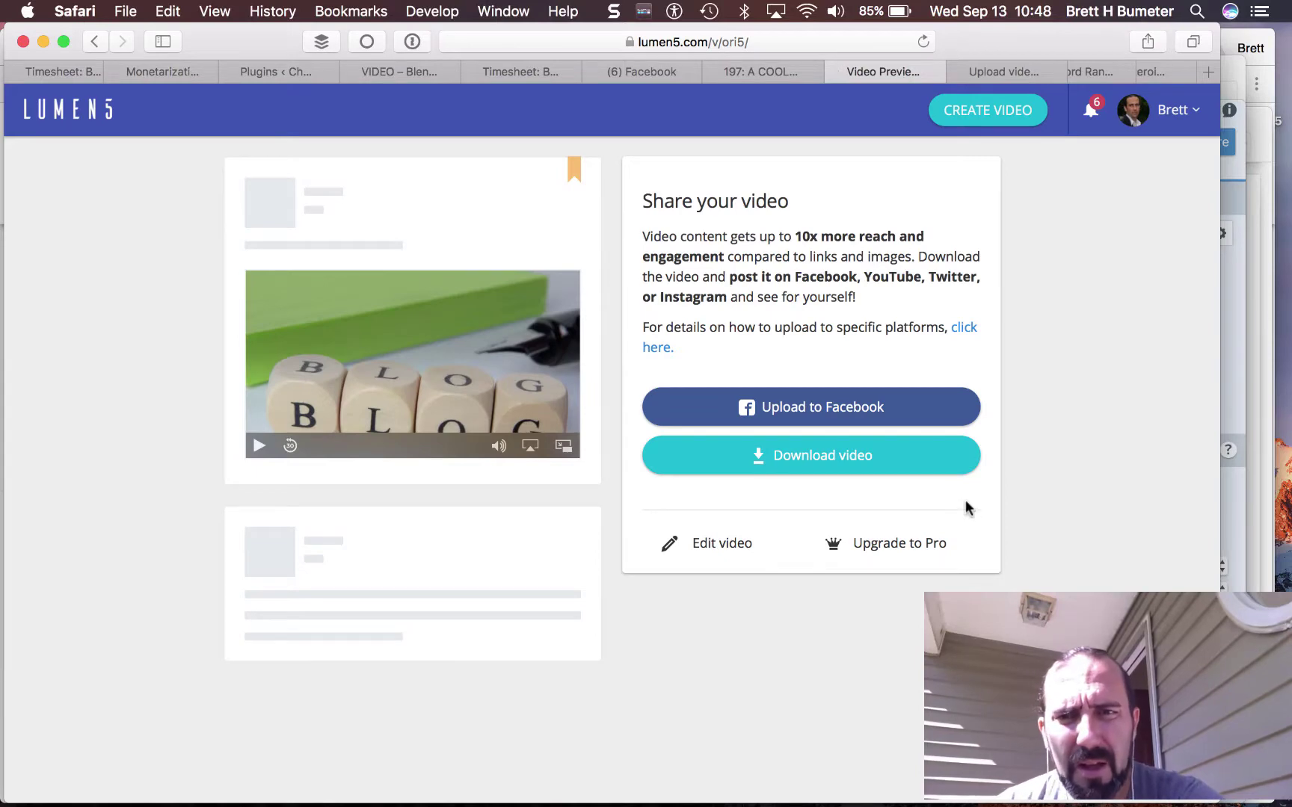
{"action": "left_click", "coordinate": [873, 417]}
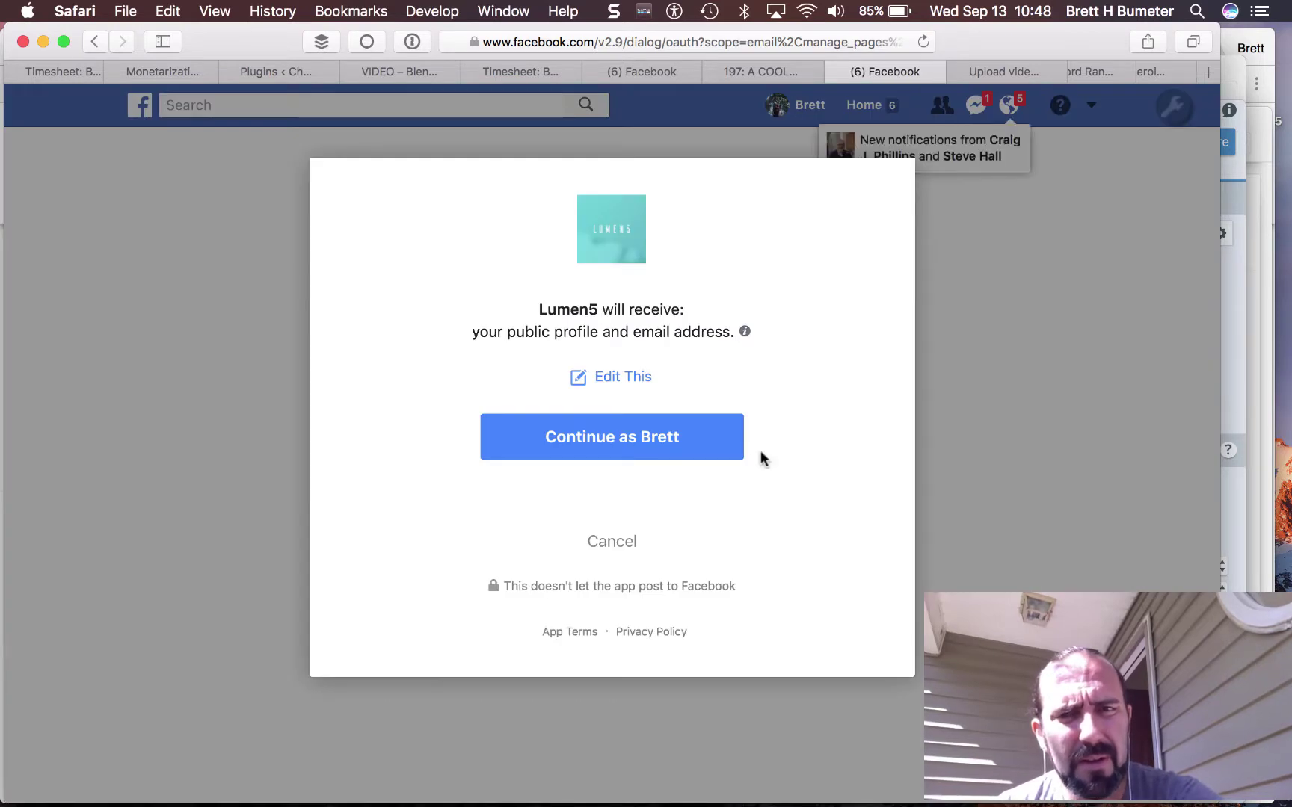
{"action": "left_click", "coordinate": [635, 443]}
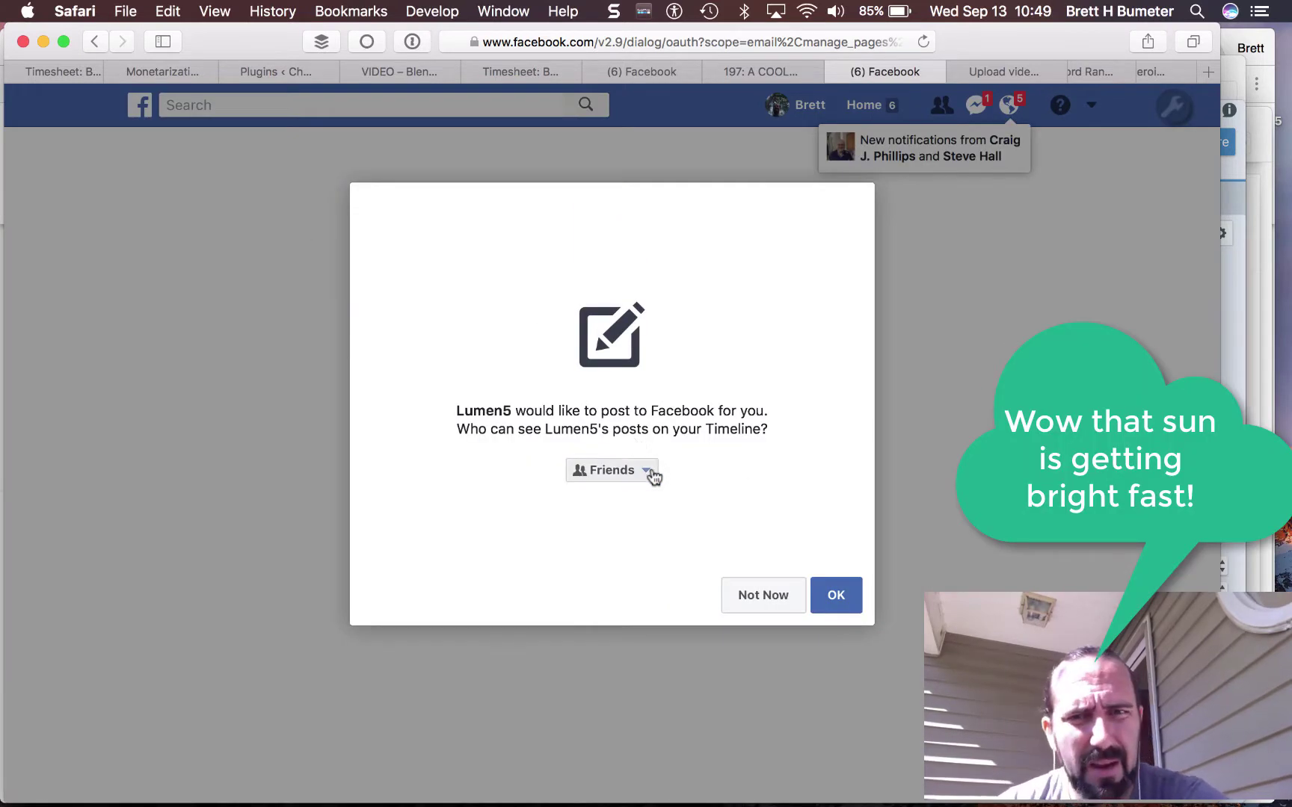
{"action": "left_click", "coordinate": [648, 471]}
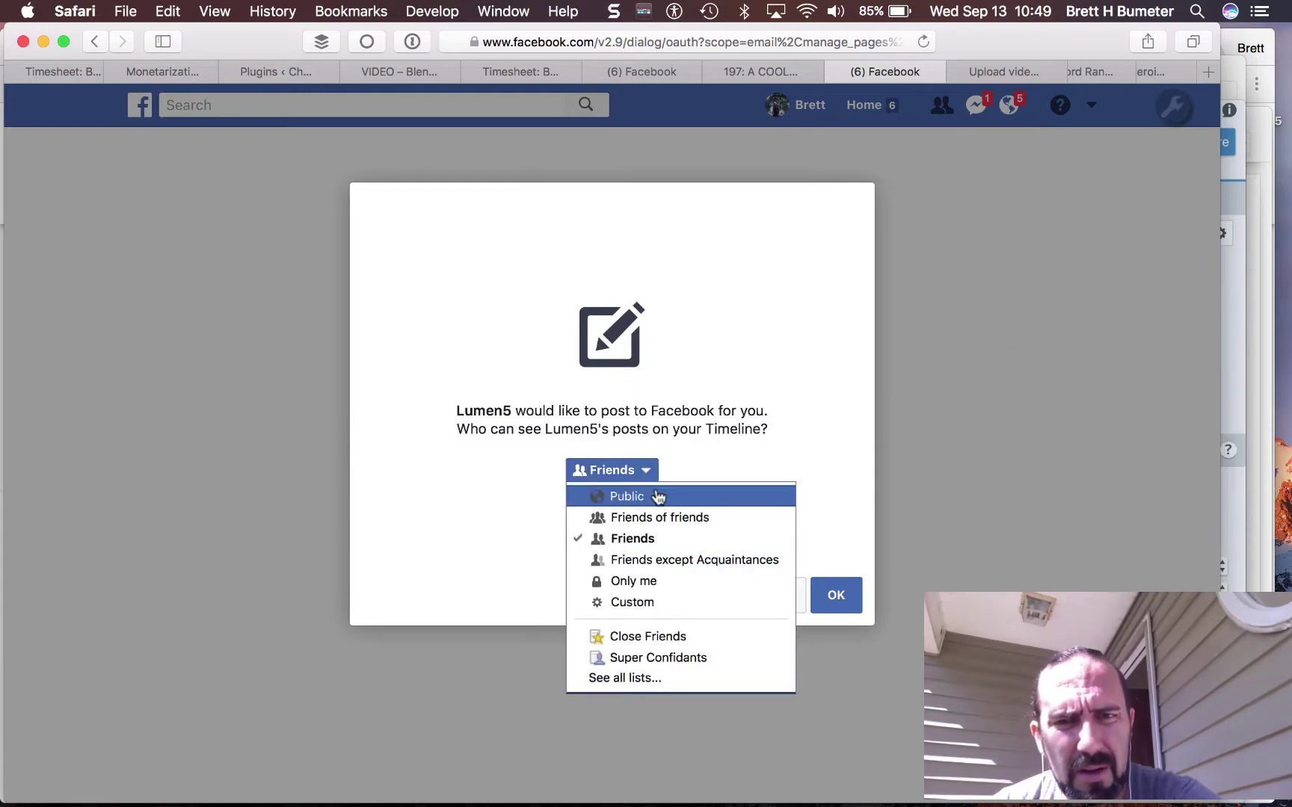
{"action": "left_click", "coordinate": [657, 495]}
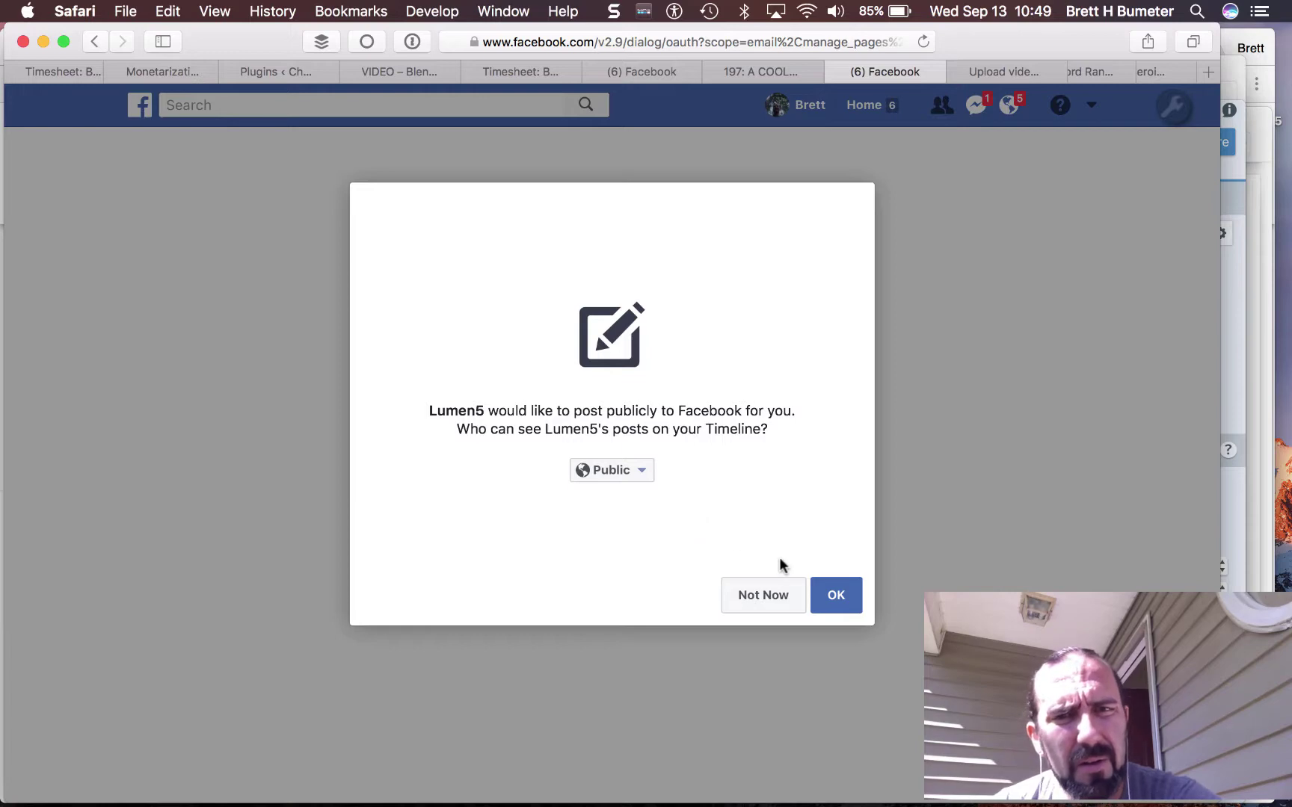
{"action": "left_click", "coordinate": [837, 598]}
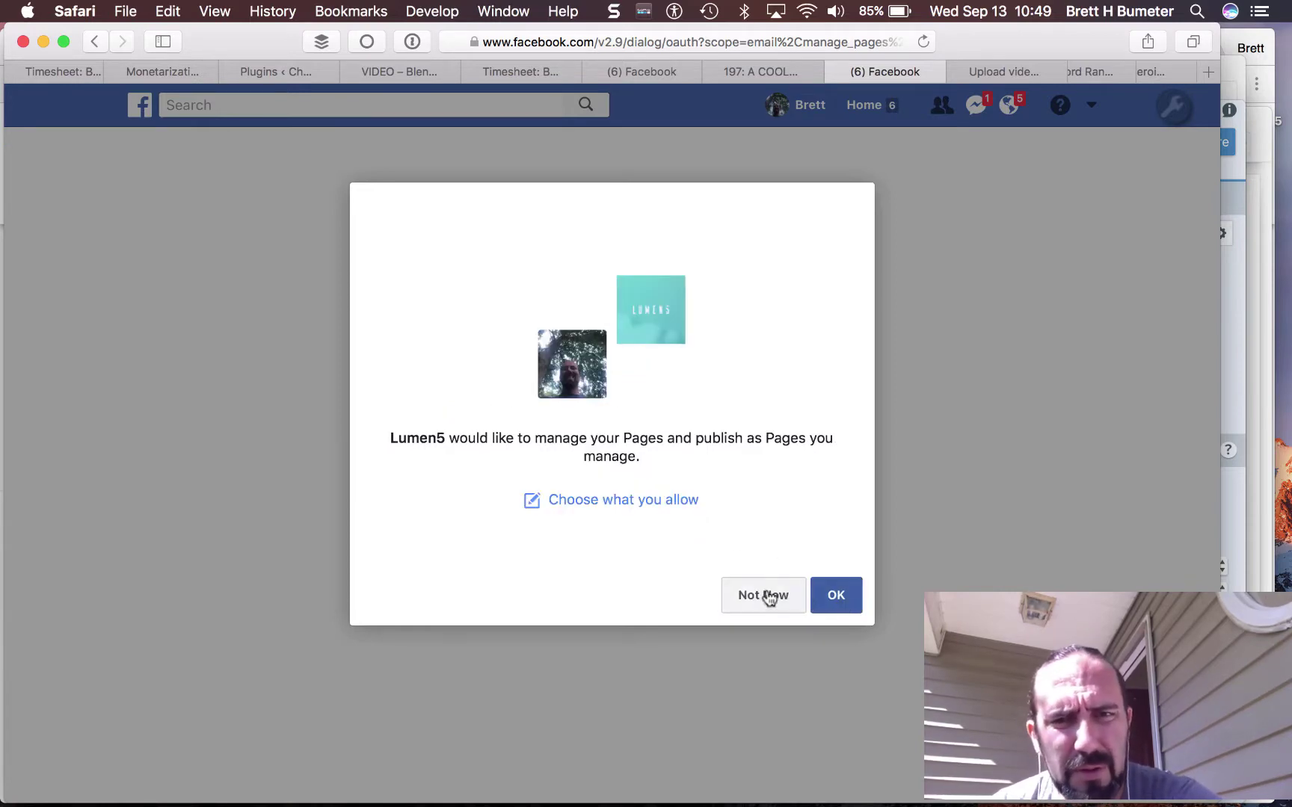
{"action": "left_click", "coordinate": [676, 501]}
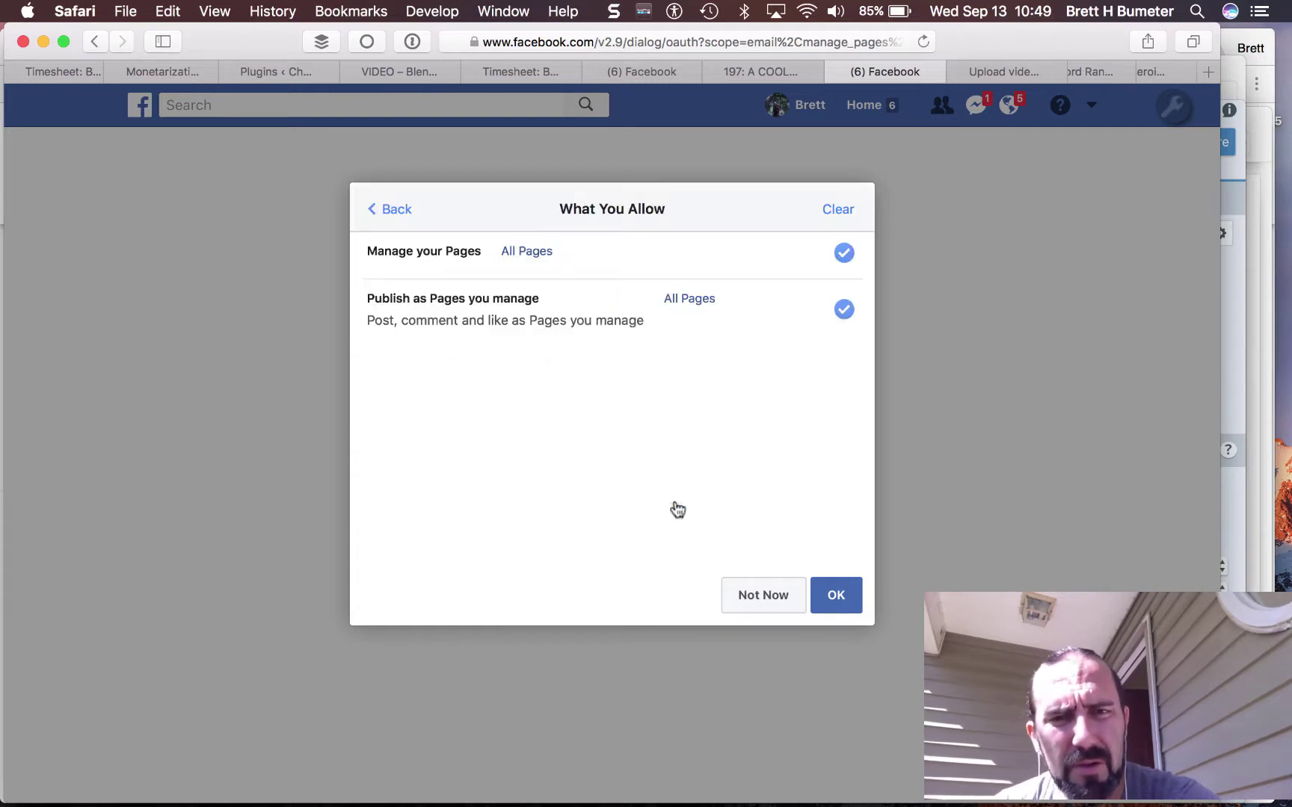
{"action": "left_click", "coordinate": [835, 597]}
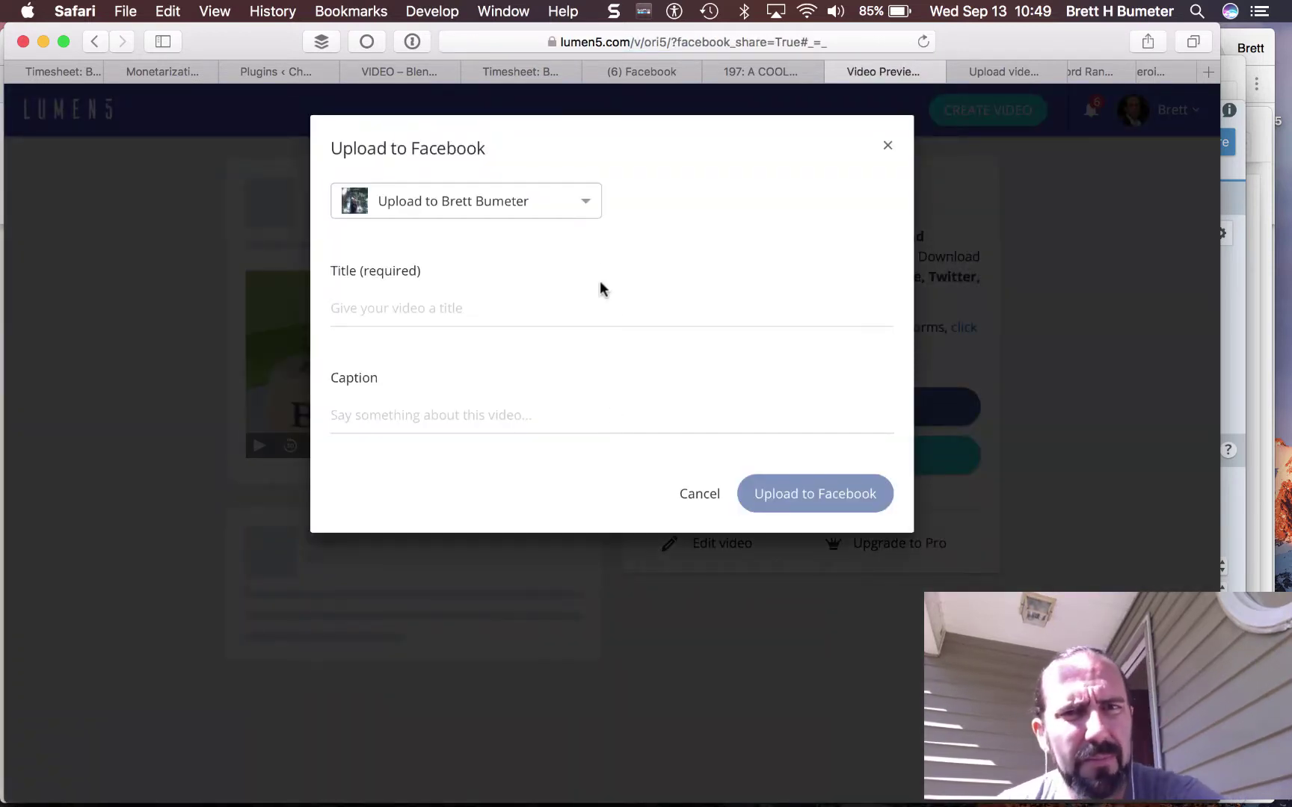
Choose 'Upload to Softduit Media' as the Facebook upload destination.
{"action": "left_click", "coordinate": [582, 206]}
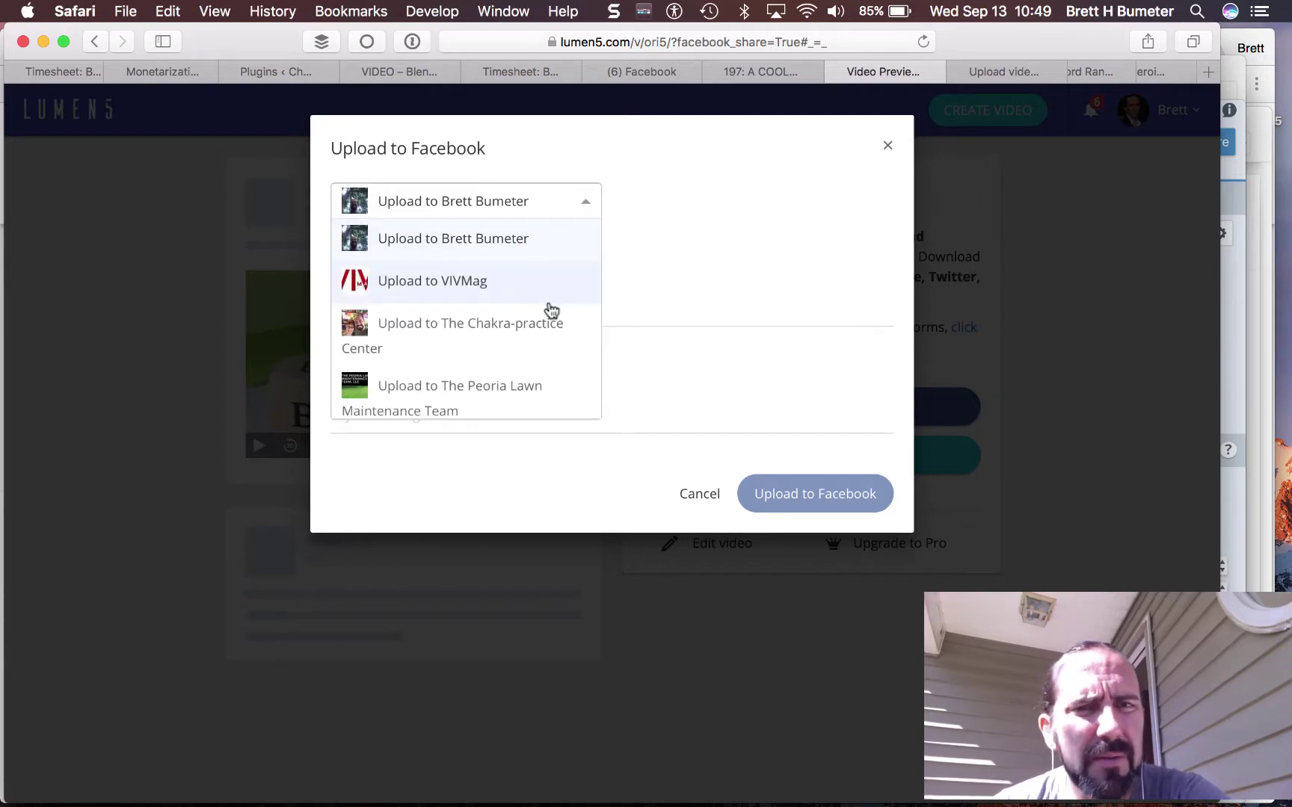
{"action": "scroll", "coordinate": [549, 309], "scroll_direction": "down", "scroll_amount": 4}
{"action": "scroll", "coordinate": [516, 295], "scroll_direction": "up", "scroll_amount": 1}
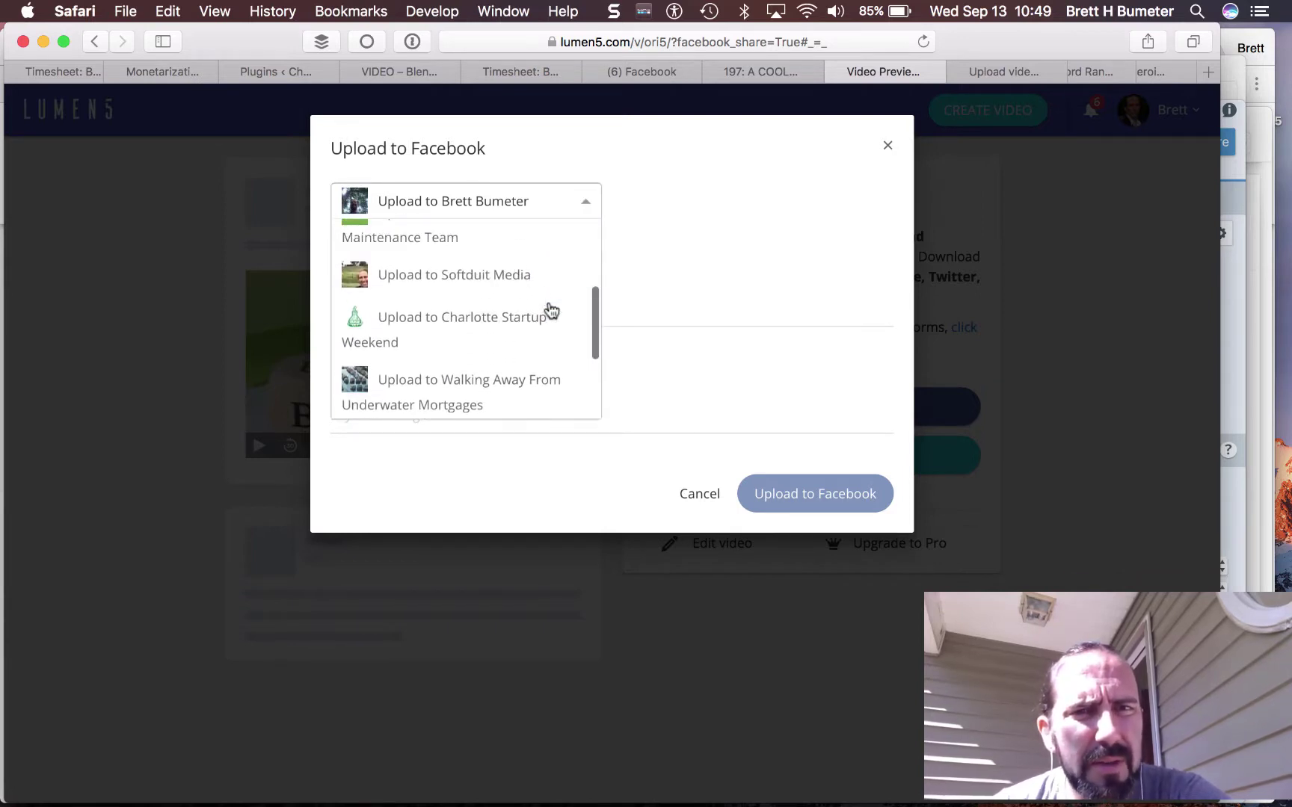
{"action": "left_click", "coordinate": [522, 280]}
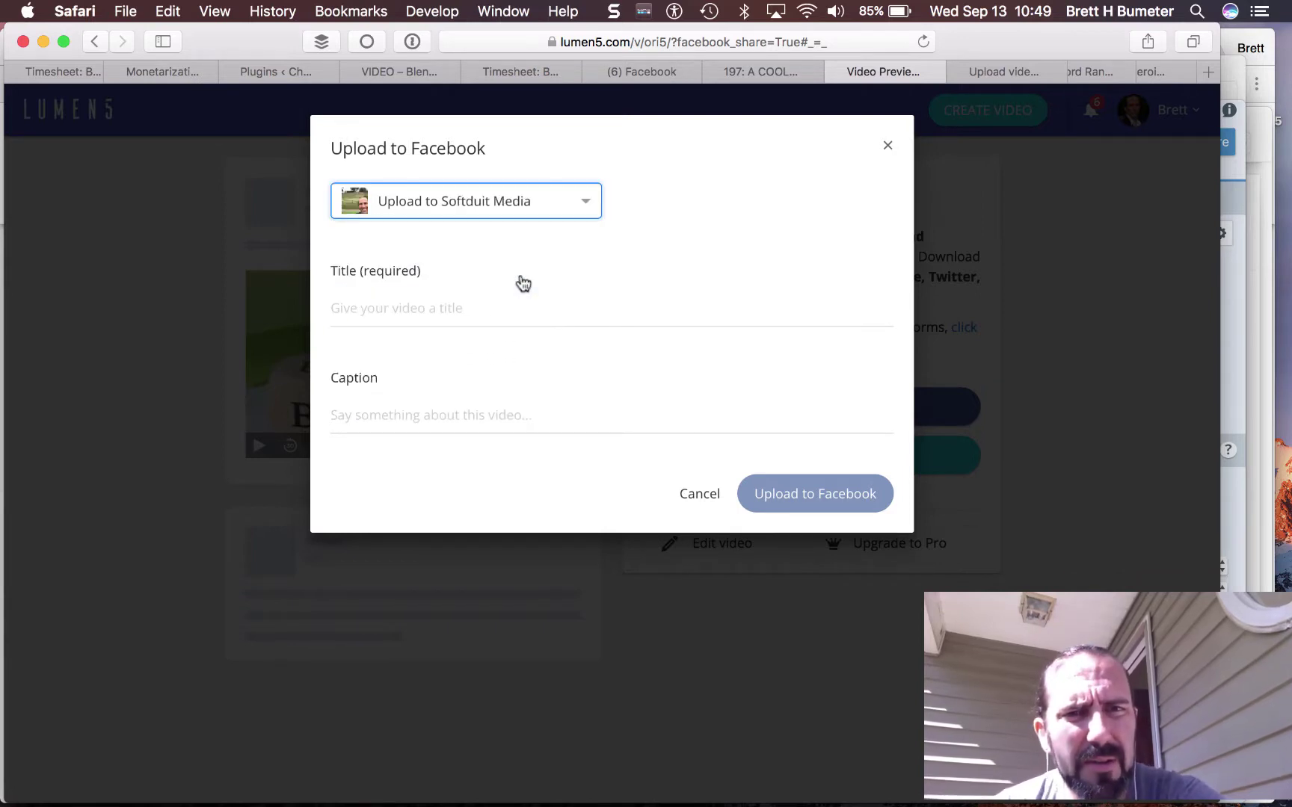
{"action": "left_click", "coordinate": [438, 308]}
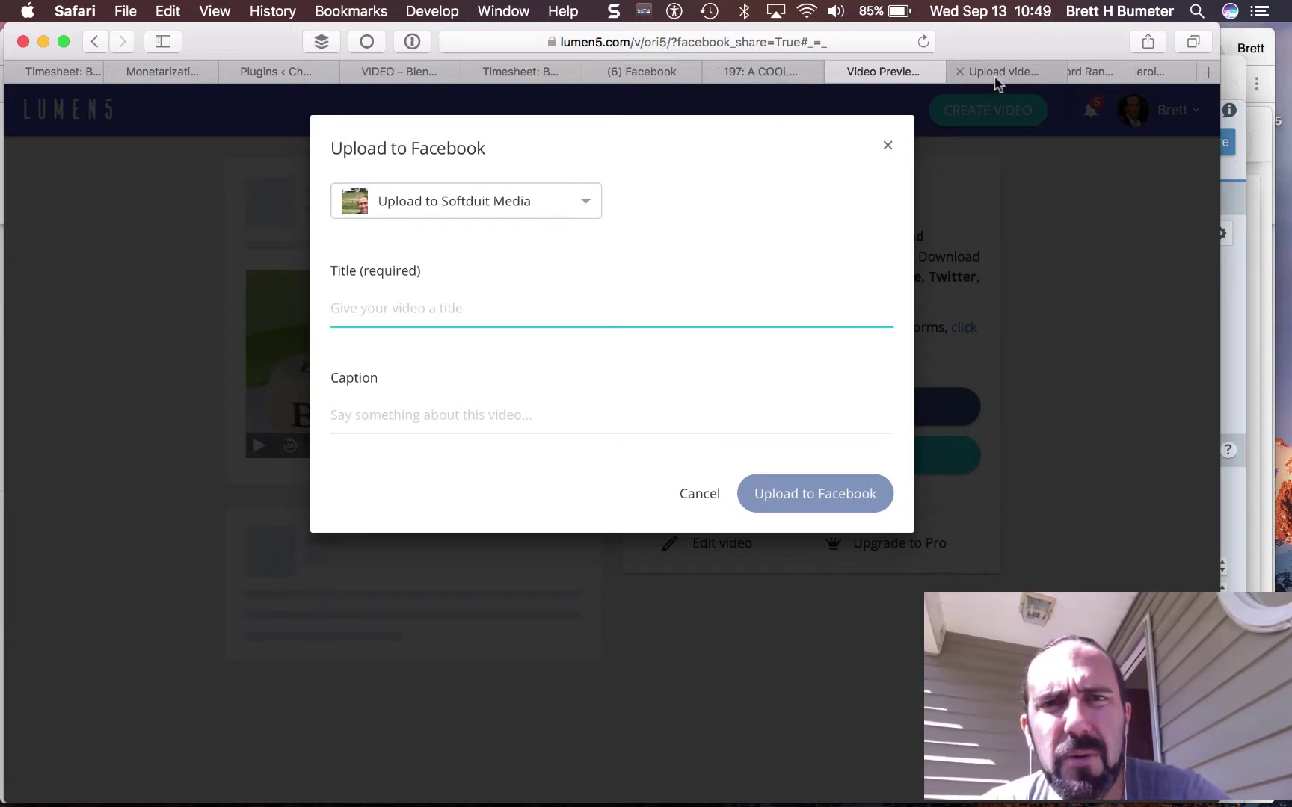
{"action": "scroll", "coordinate": [998, 84], "scroll_direction": "right", "scroll_amount": 3}
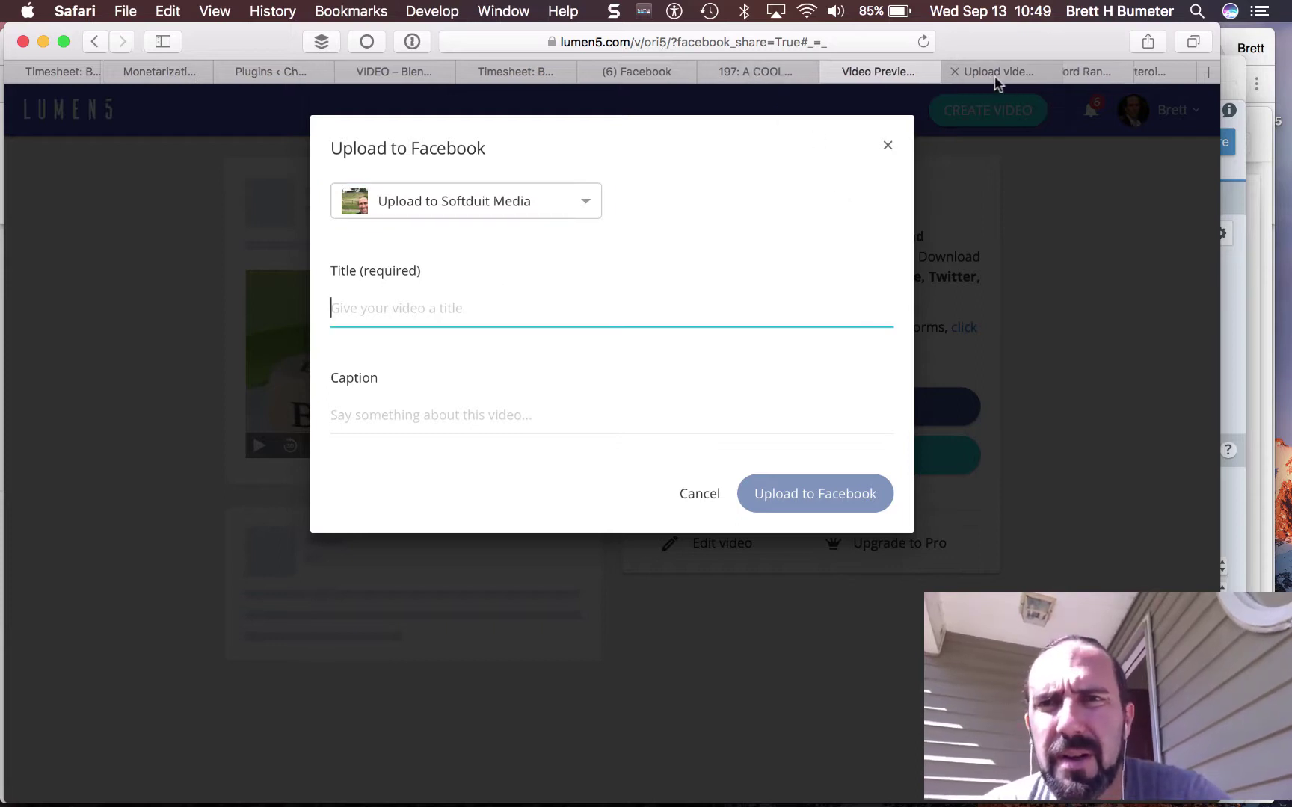
Copy the blog post title and paste it as the video title 'Social Steroids to Promote WordPress Blogs'.
{"action": "left_click", "coordinate": [1137, 73]}
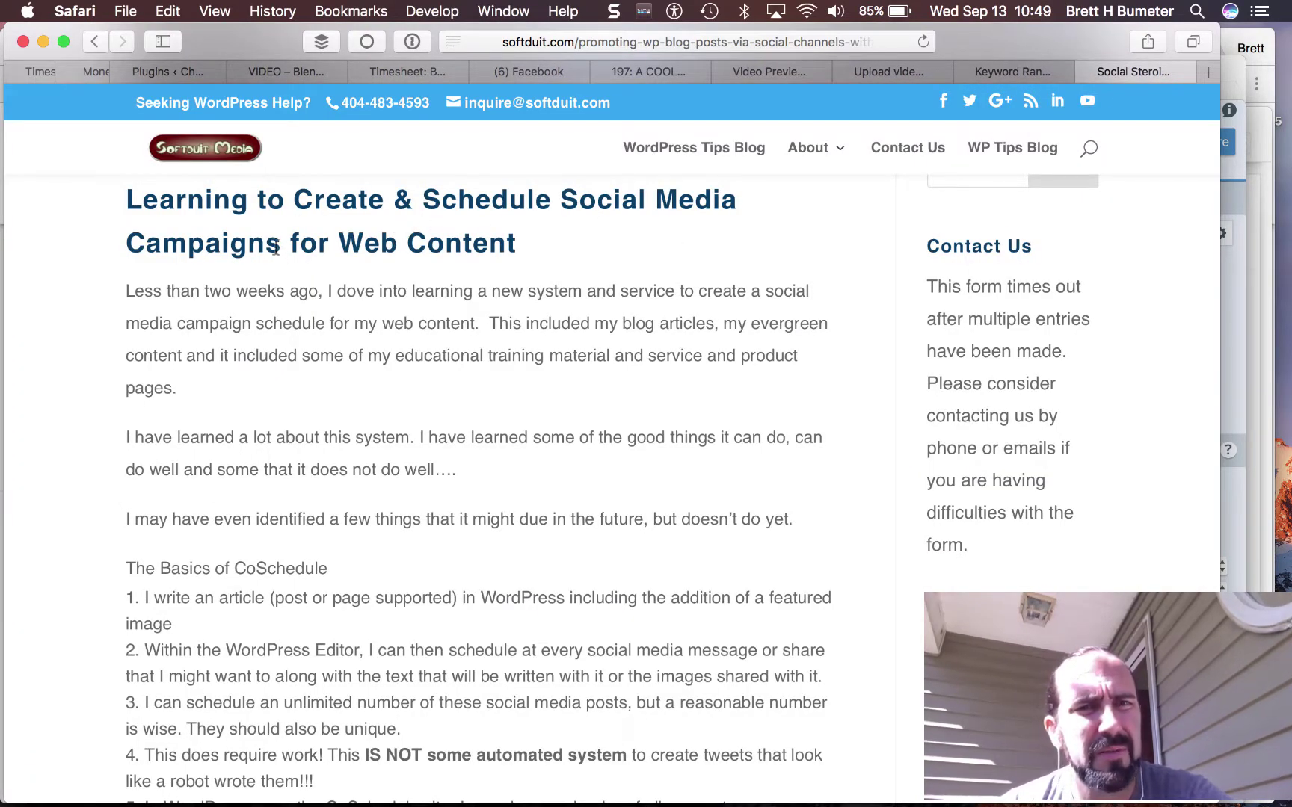
{"action": "scroll", "coordinate": [552, 240], "scroll_direction": "up", "scroll_amount": 10}
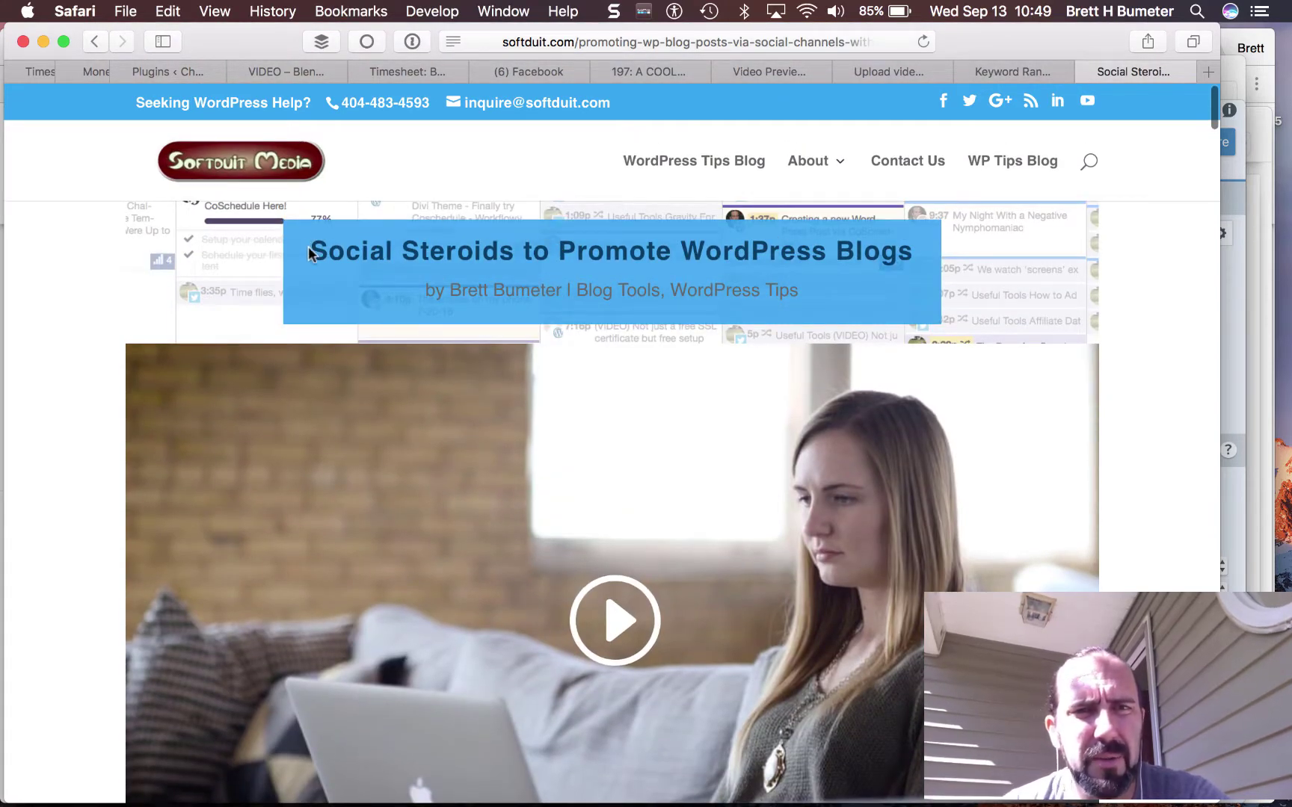
{"action": "left_click_drag", "start_coordinate": [309, 252], "coordinate": [913, 251]}
{"action": "key", "text": "super+c"}
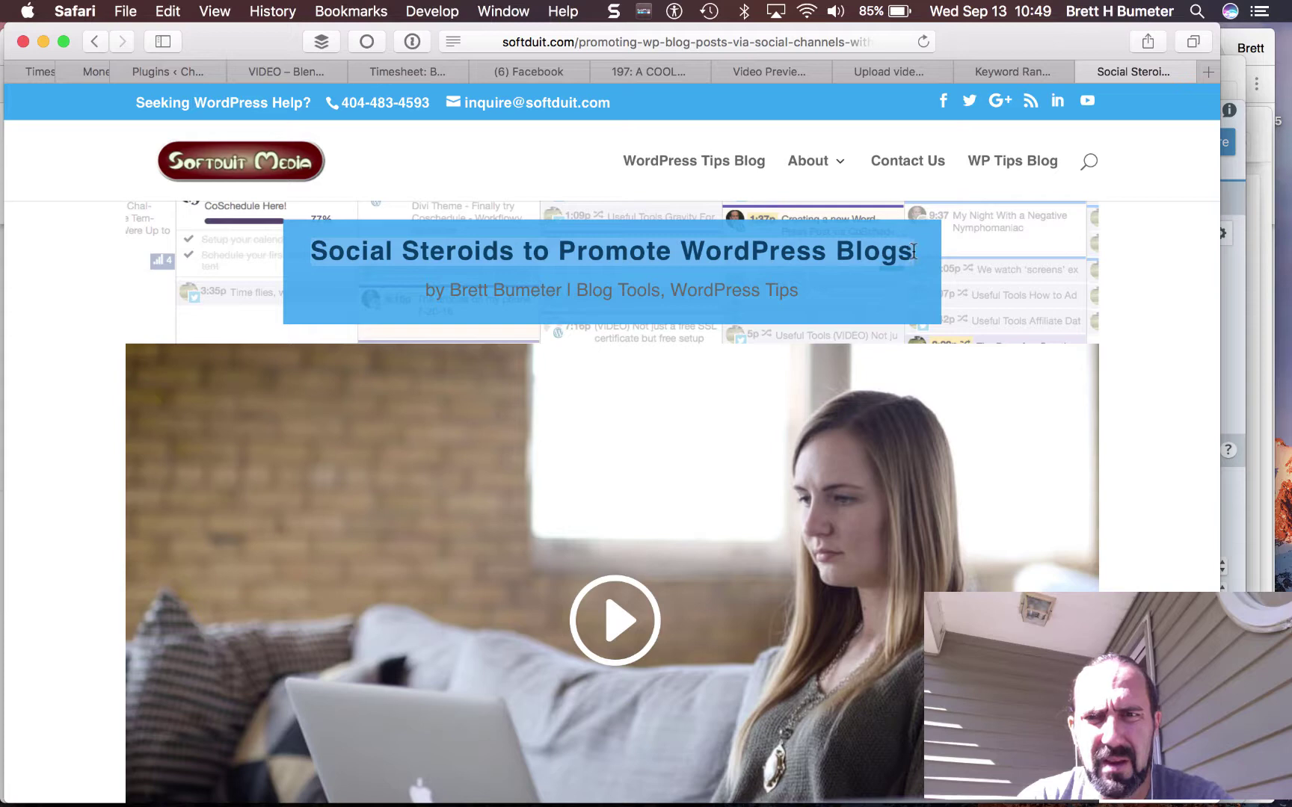
{"action": "left_click", "coordinate": [890, 68]}
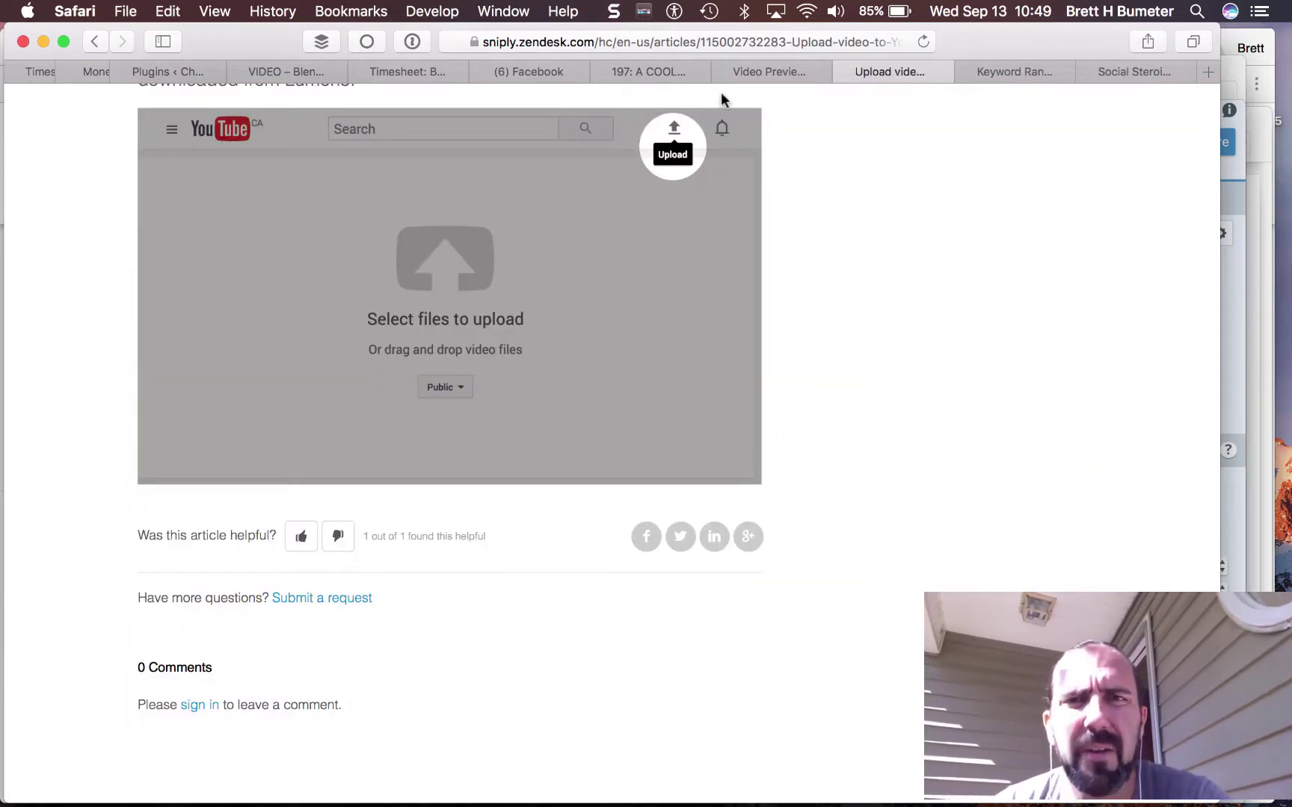
{"action": "left_click", "coordinate": [761, 72]}
{"action": "left_click", "coordinate": [488, 296]}
{"action": "key", "text": "super+v"}
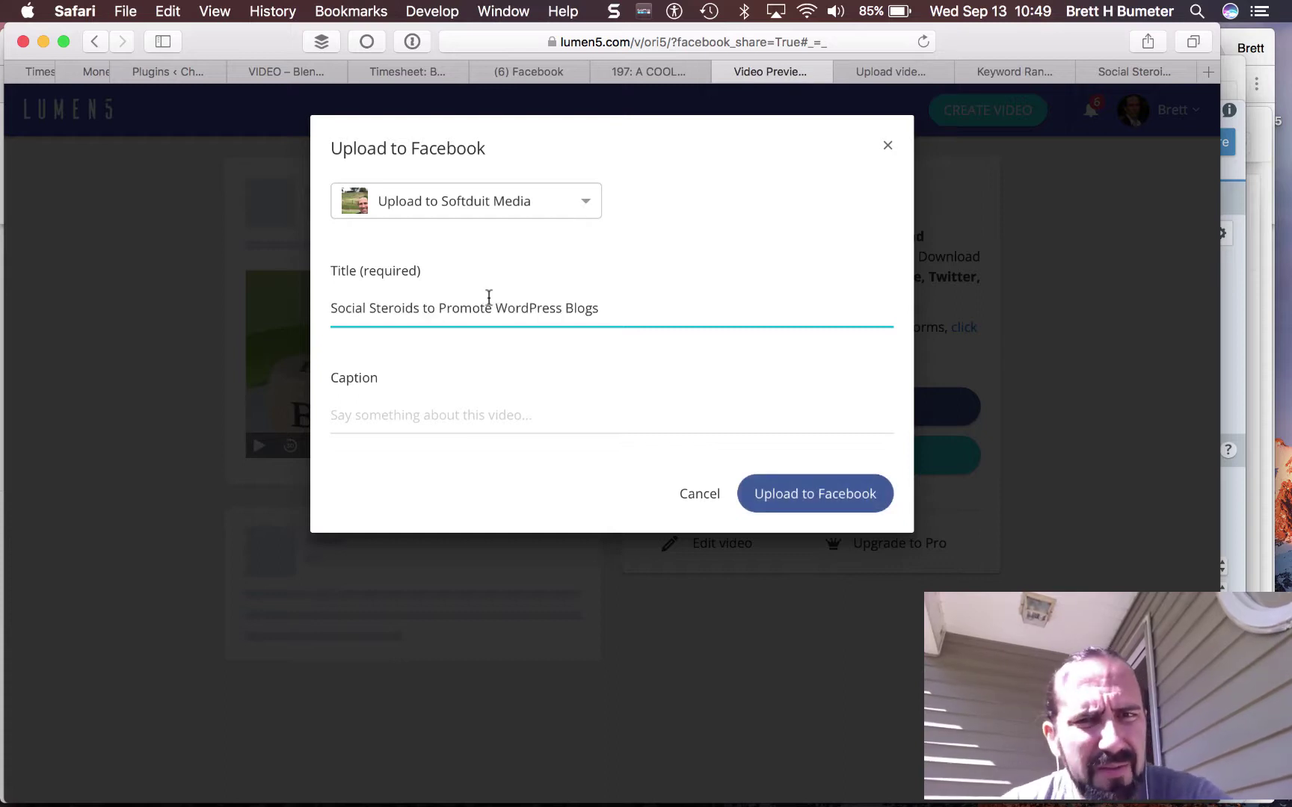
Start the caption 'Testing out Lumen5's blog post to video API...' and copy the blog post URL.
{"action": "left_click", "coordinate": [542, 419]}
{"action": "type", "text": "Testin"}
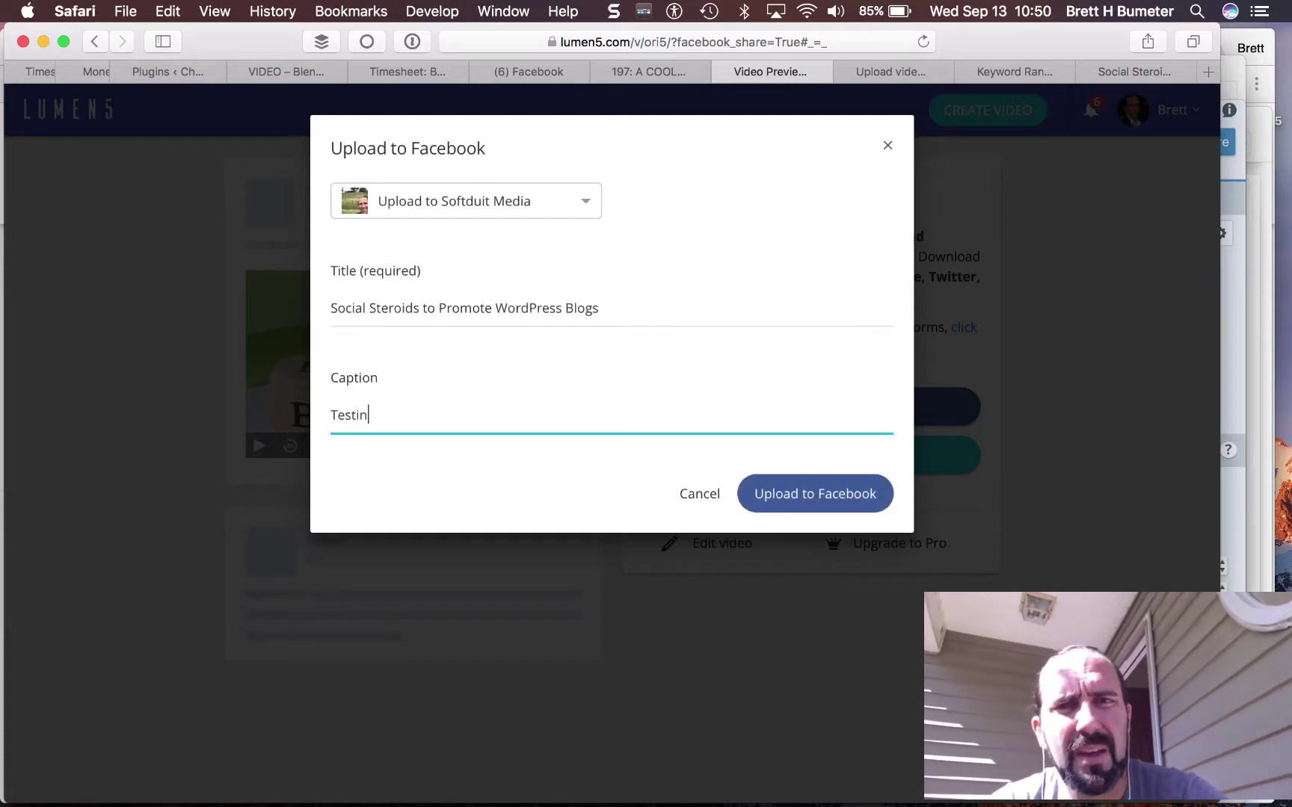
{"action": "type", "text": "g out Lu"}
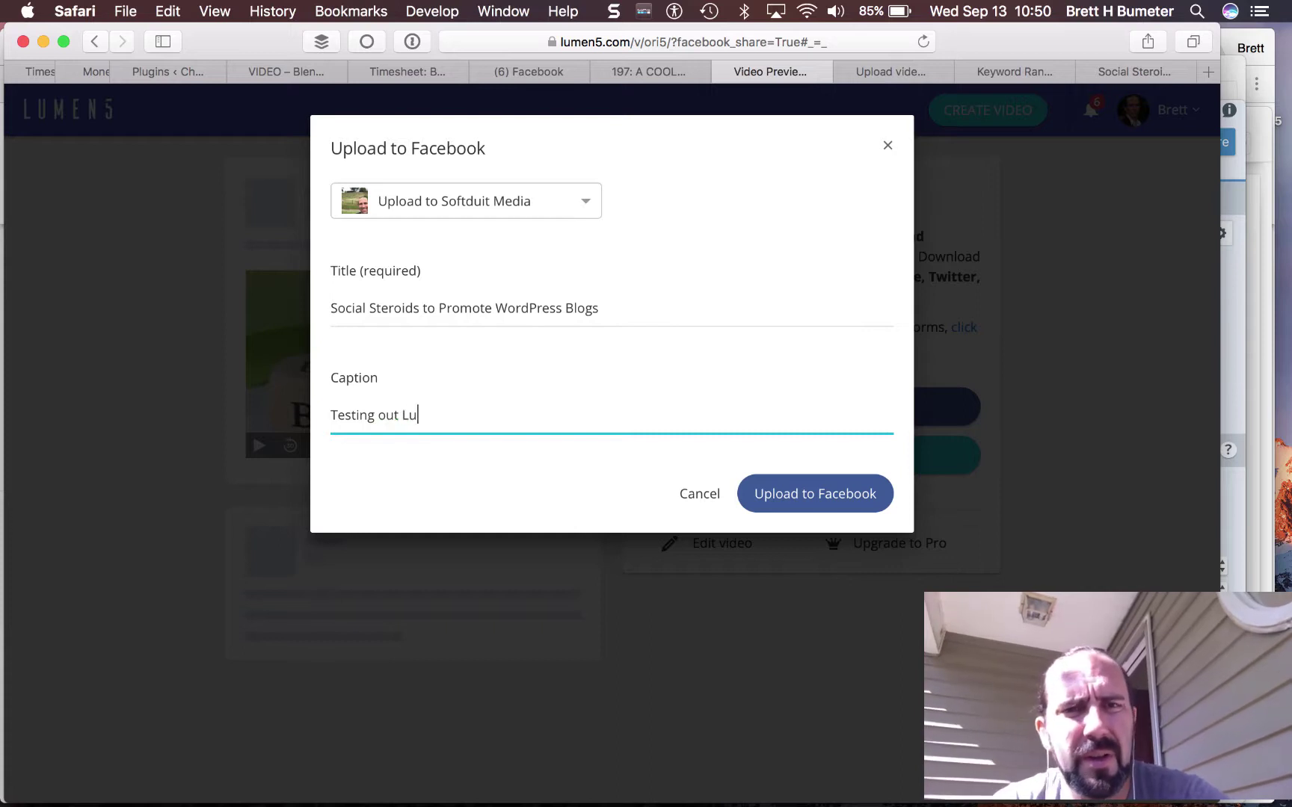
{"action": "type", "text": "men5's "}
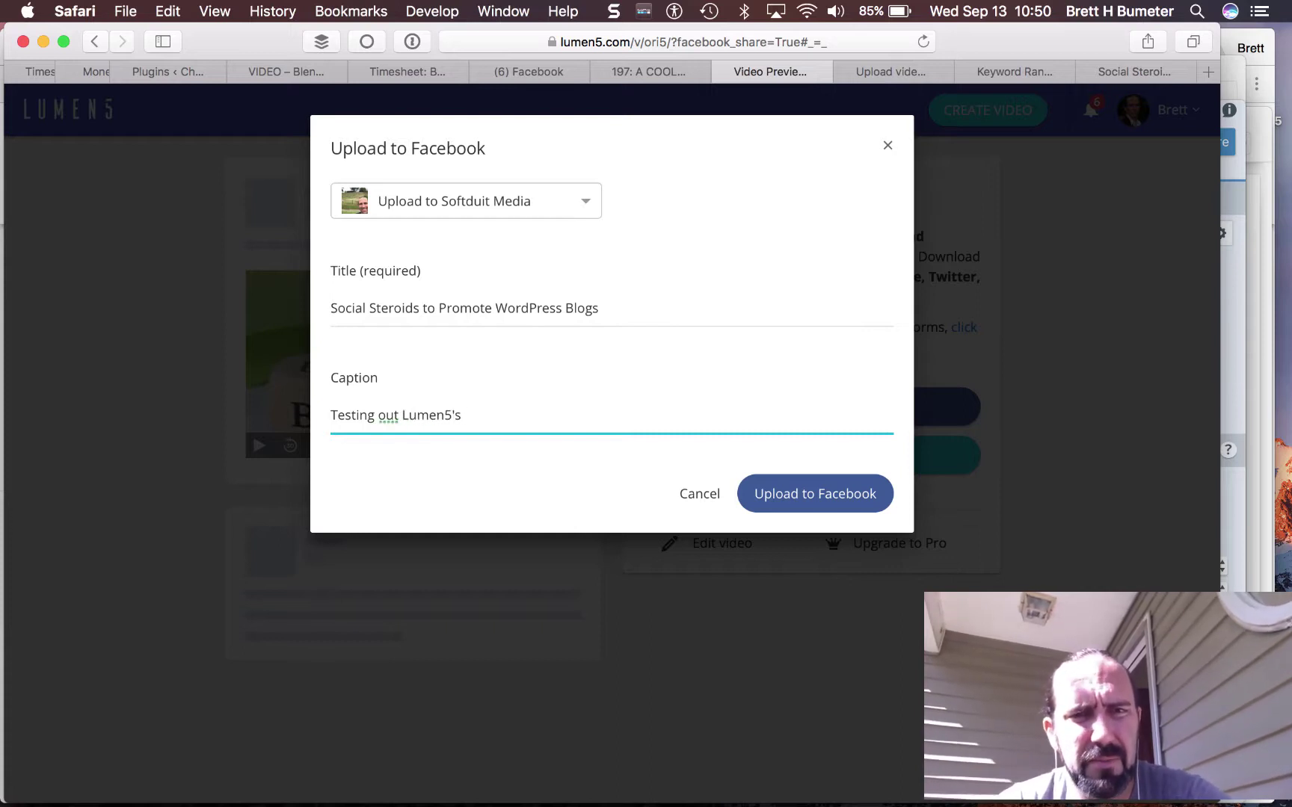
{"action": "type", "text": "blog post"}
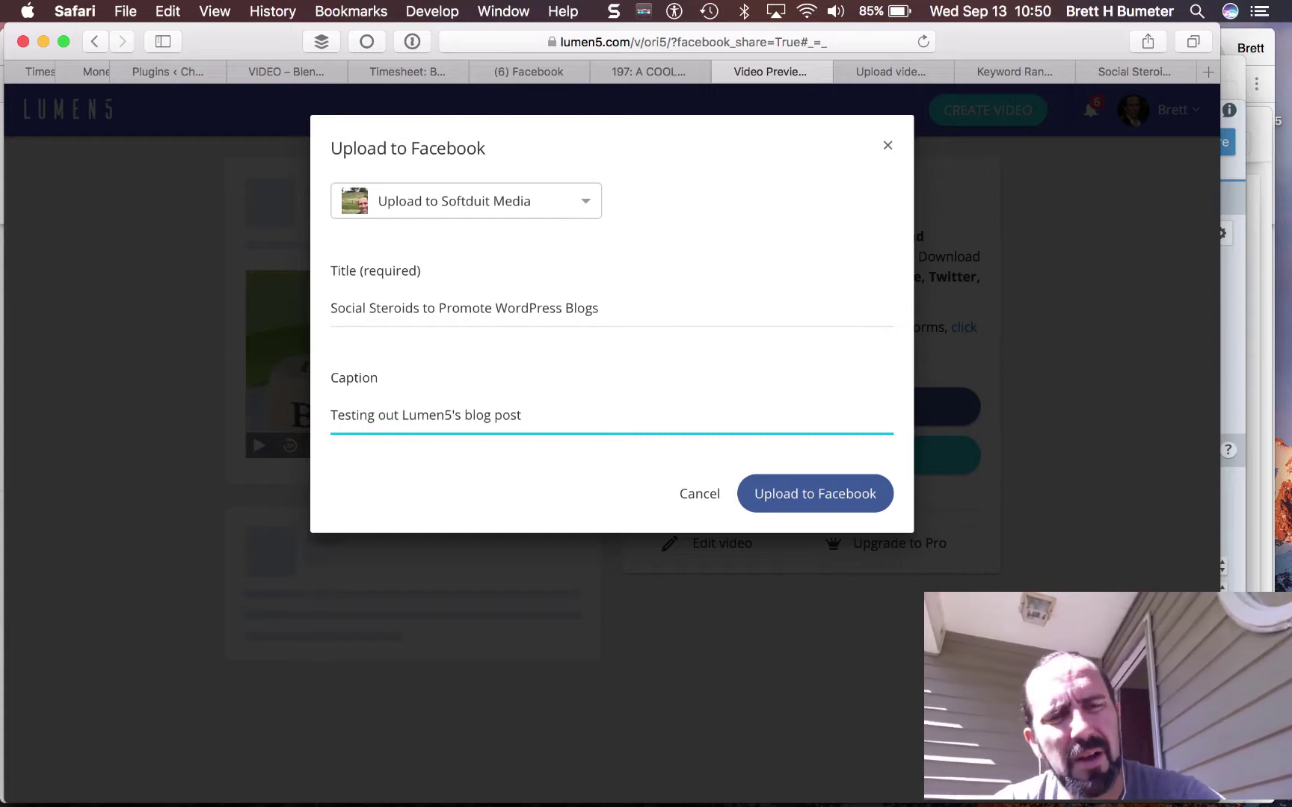
{"action": "type", "text": " to video "}
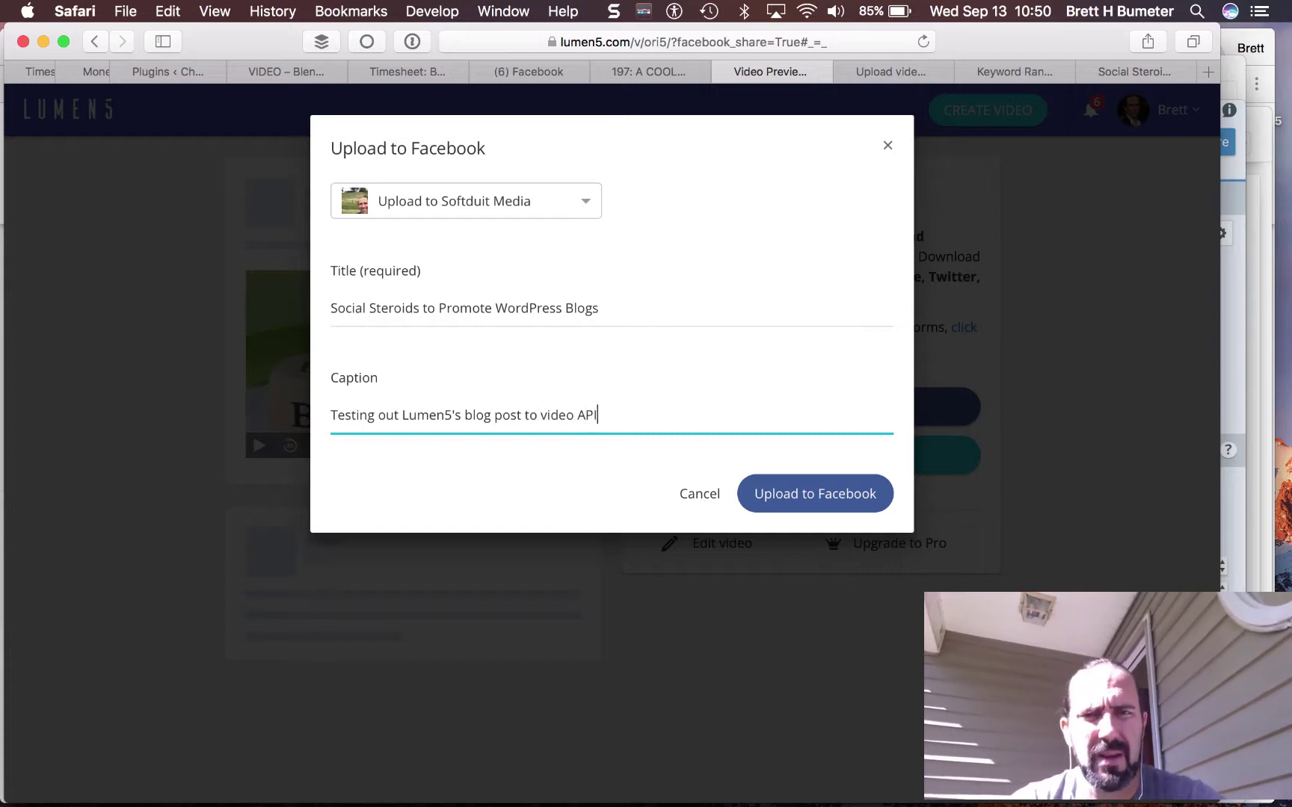
{"action": "type", "text": "API"}
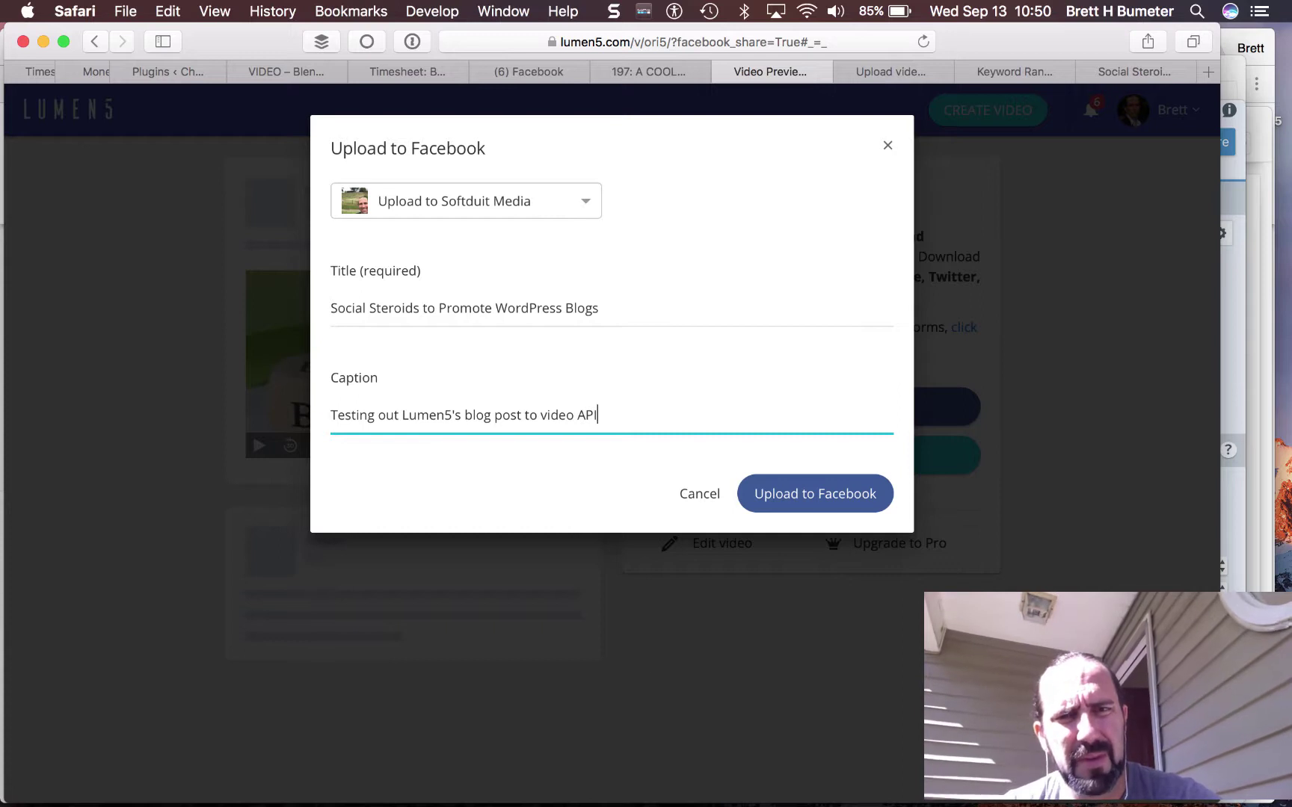
{"action": "type", "text": ". I took a blog article"}
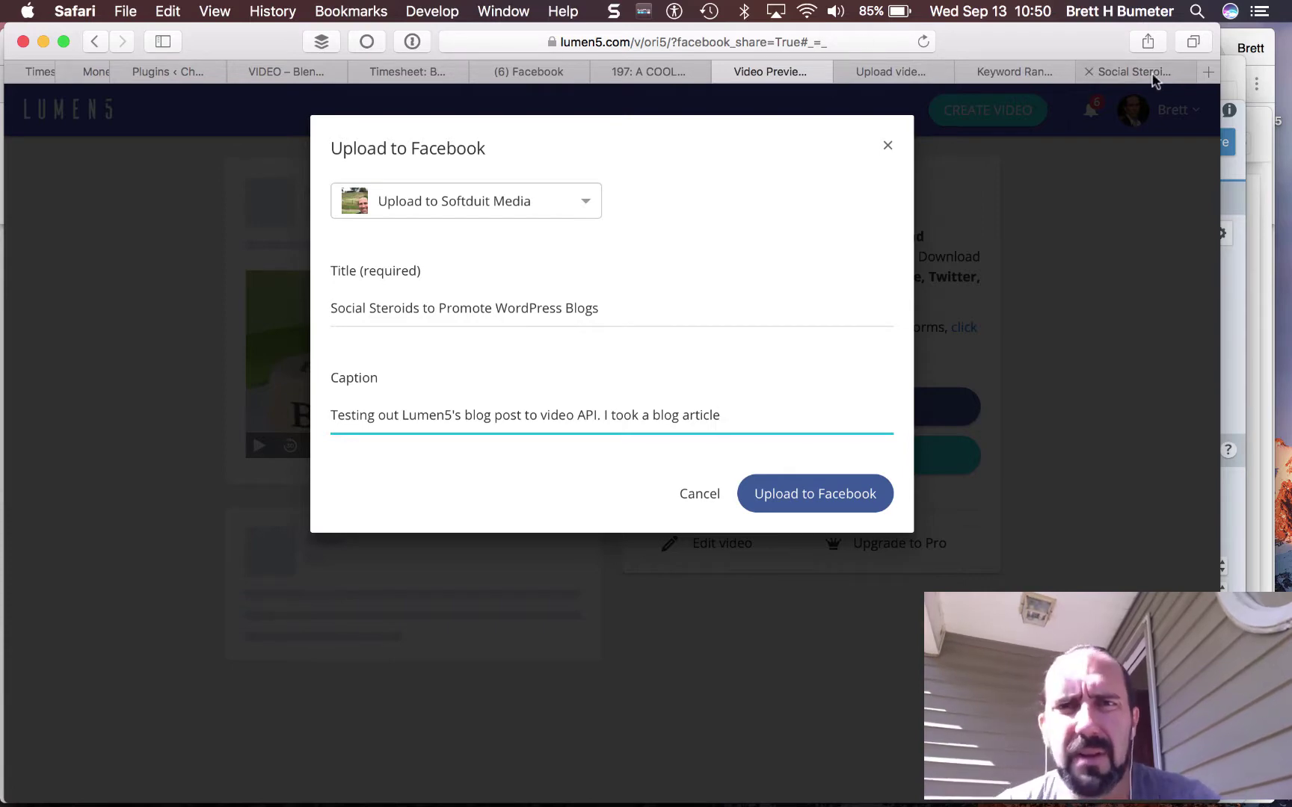
{"action": "left_click", "coordinate": [1154, 72]}
{"action": "left_click", "coordinate": [802, 43]}
{"action": "key", "text": "super+c"}
{"action": "left_click", "coordinate": [766, 74]}
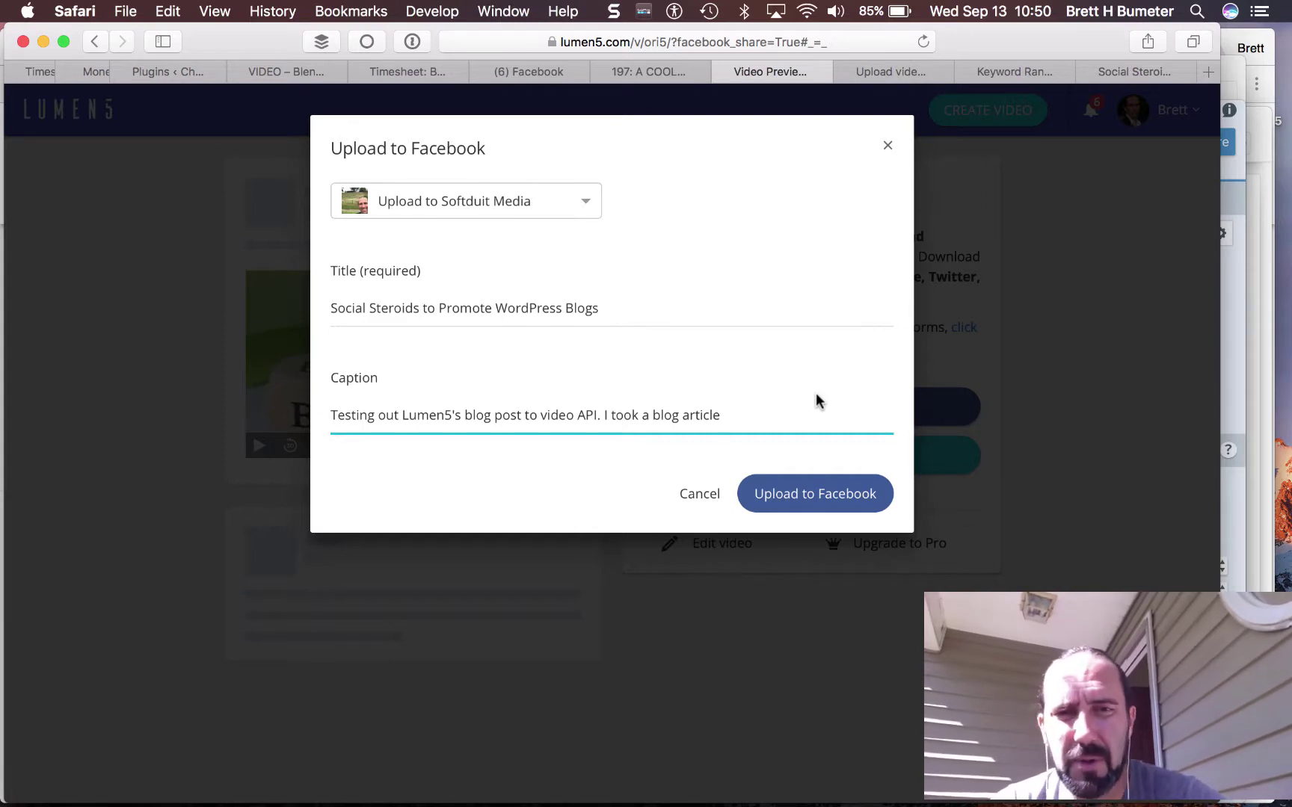
Paste the blog link into the caption, finish the sentence, and upload to Facebook.
{"action": "type", "text": "at"}
{"action": "key", "text": "super+v"}
{"action": "type", "text": "and"}
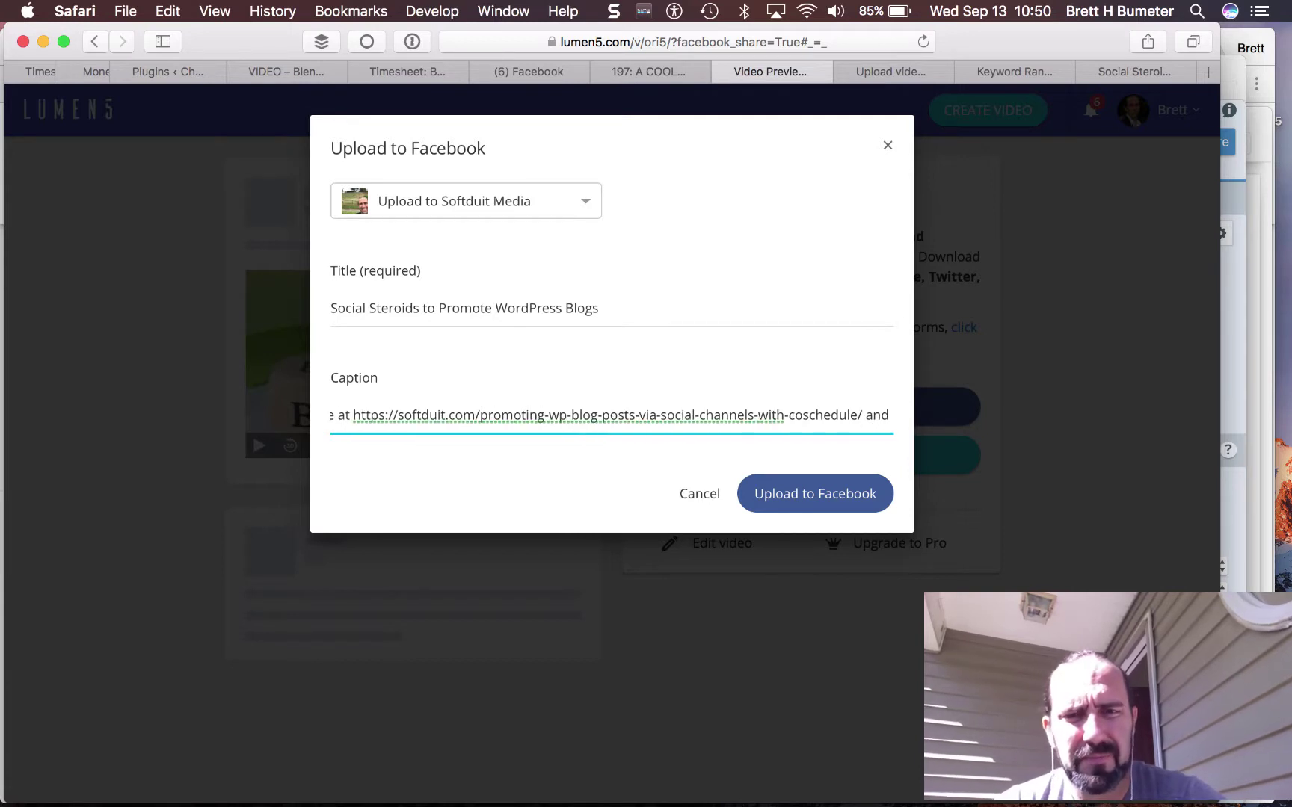
{"action": "type", "text": " let Lume"}
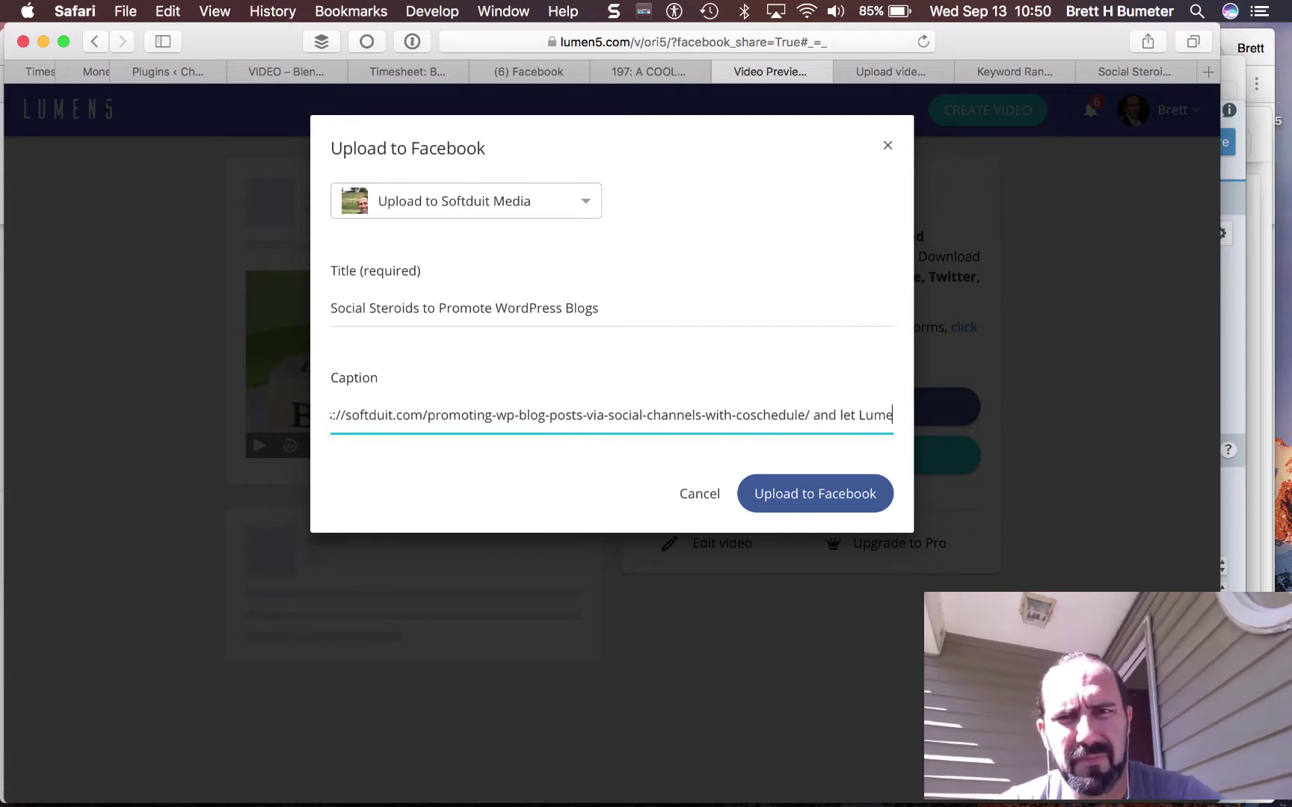
{"action": "type", "text": "n5 quickly story board and create this video."}
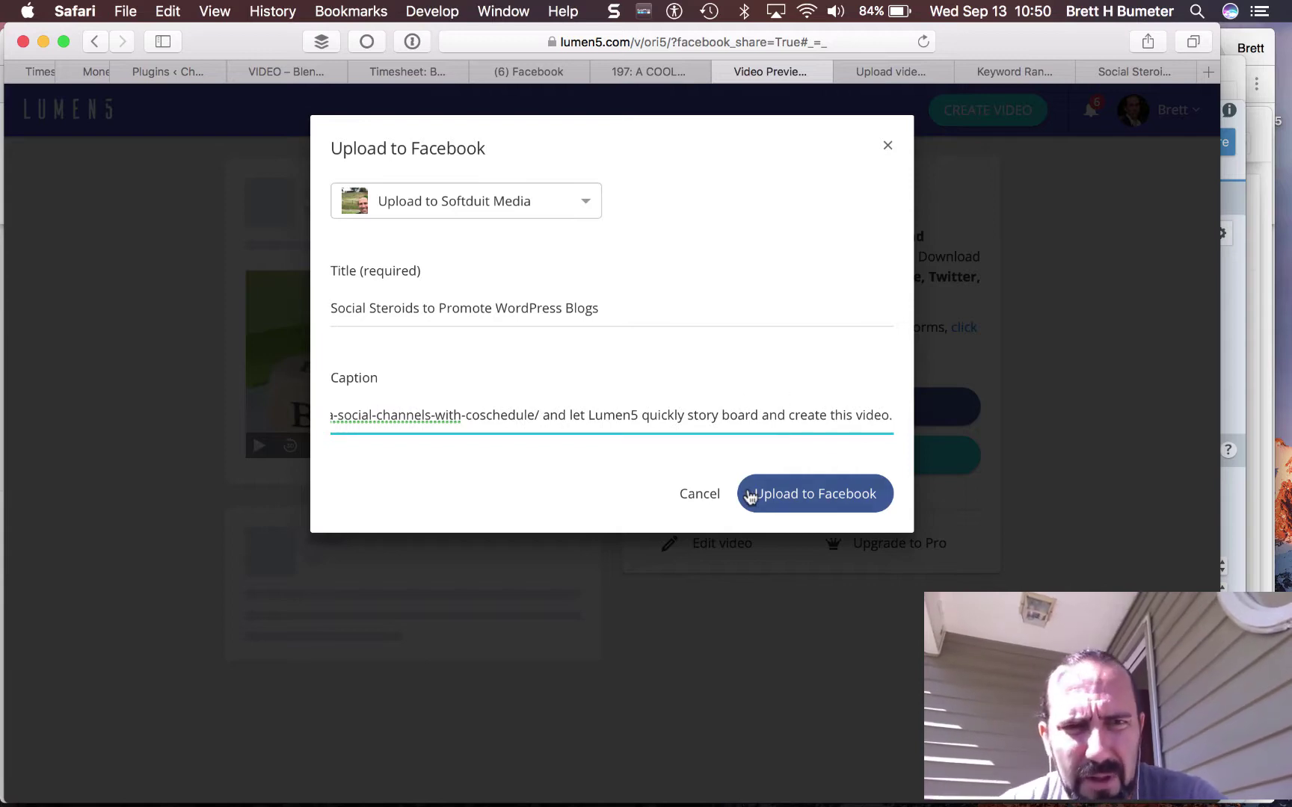
{"action": "left_click", "coordinate": [794, 499]}
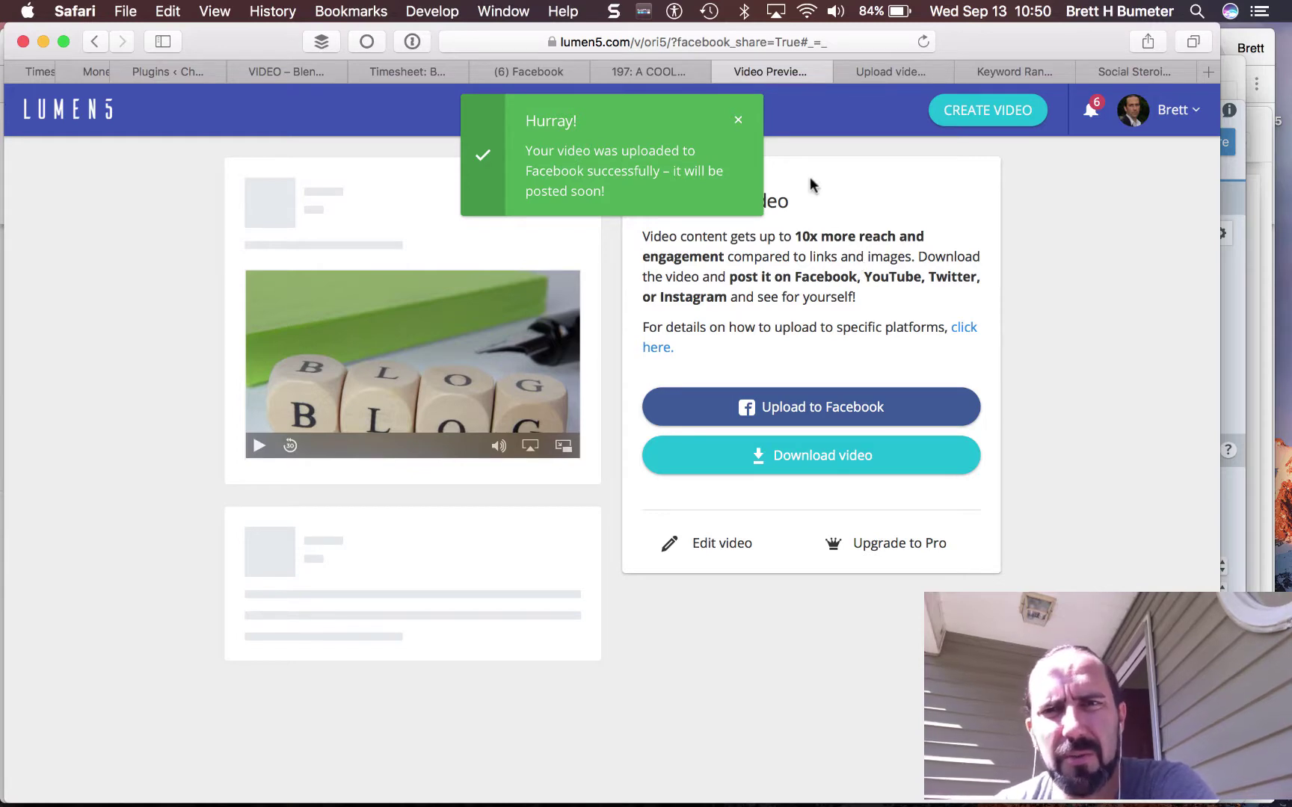
Close the Hurray upload notice and download the finished video.
{"action": "left_click", "coordinate": [738, 124]}
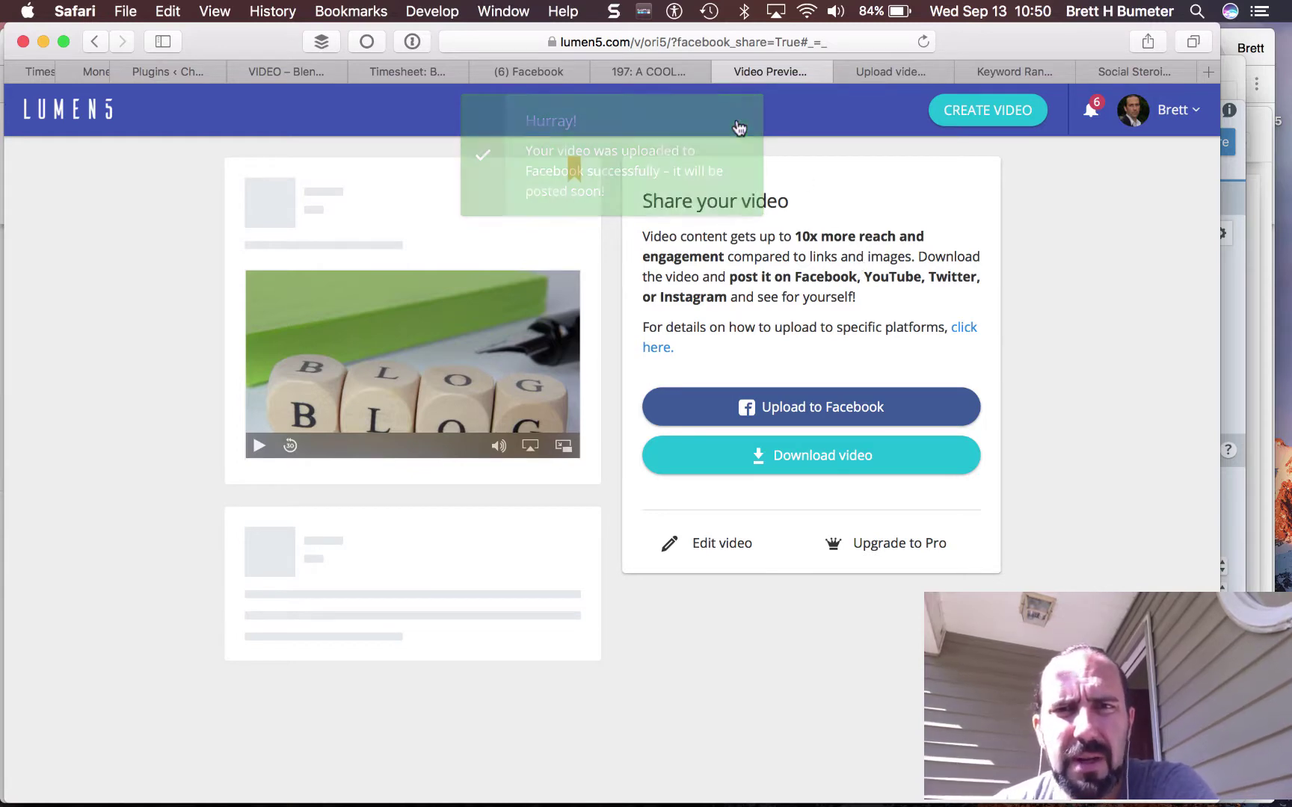
{"action": "left_click", "coordinate": [811, 455]}
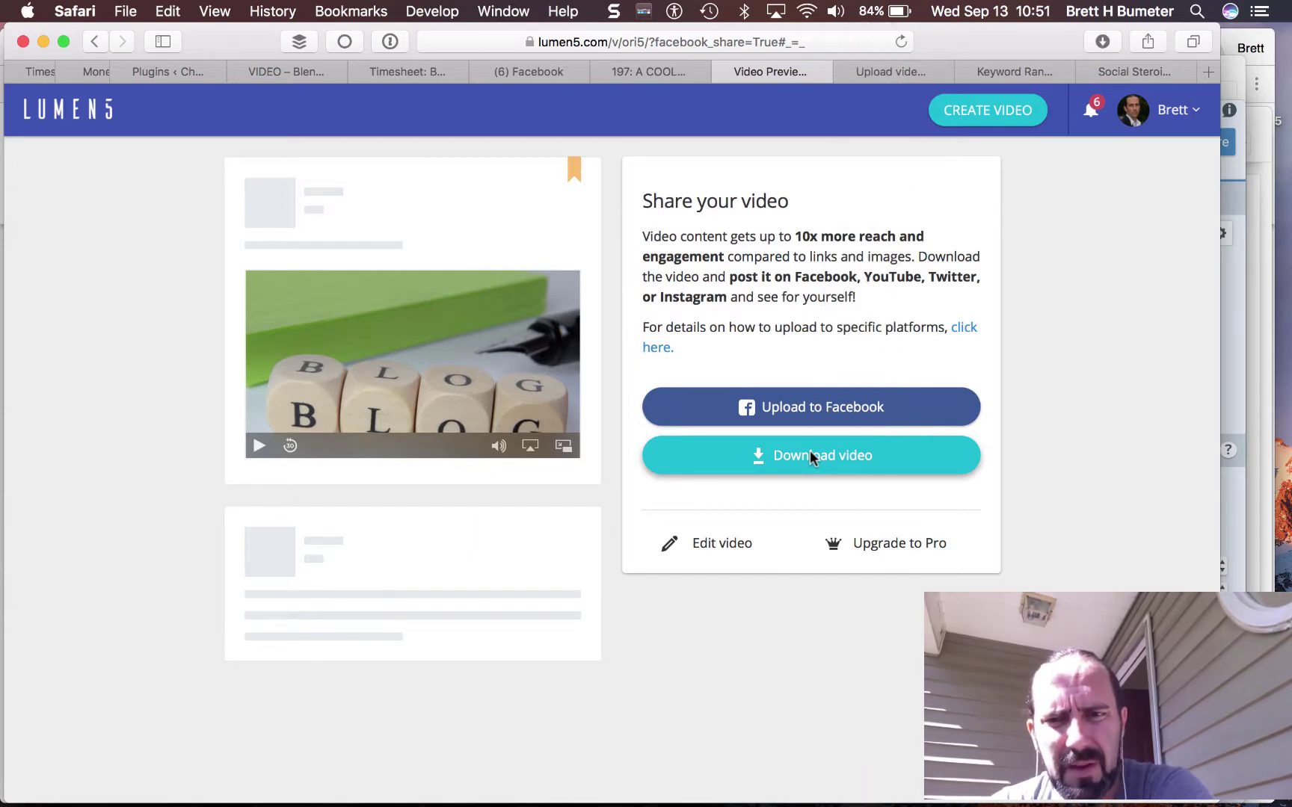
Open the Downloads folder from the Dock in a Finder window.
{"action": "mouse_move", "coordinate": [934, 778]}
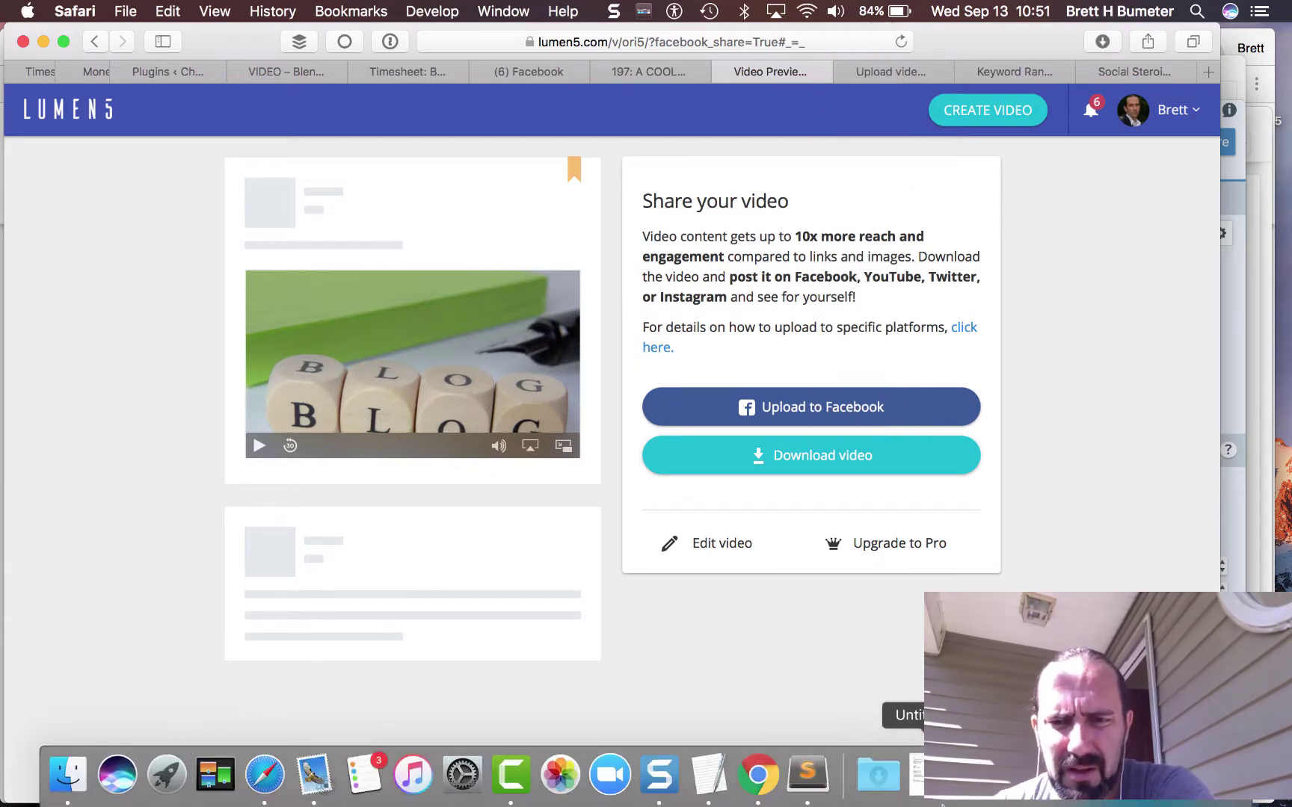
{"action": "left_click", "coordinate": [871, 769]}
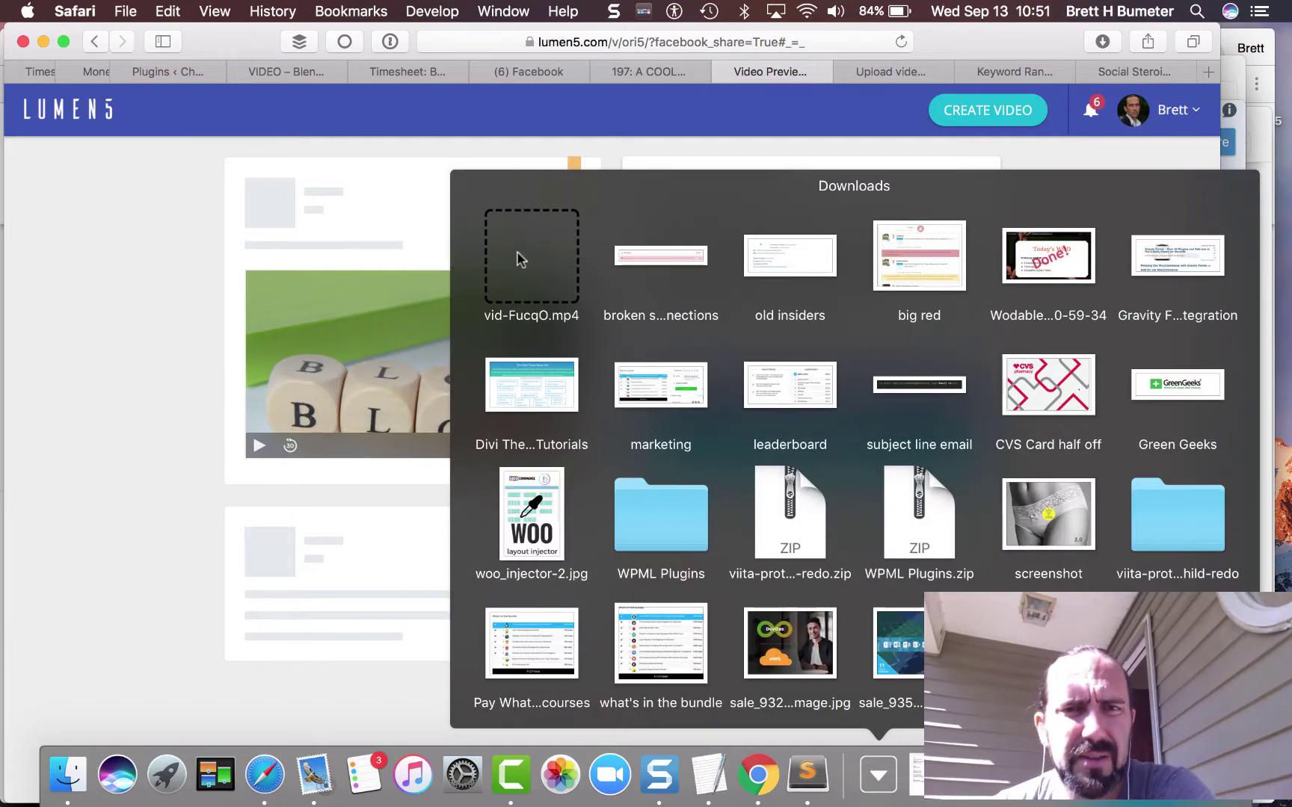
{"action": "right_click", "coordinate": [889, 773]}
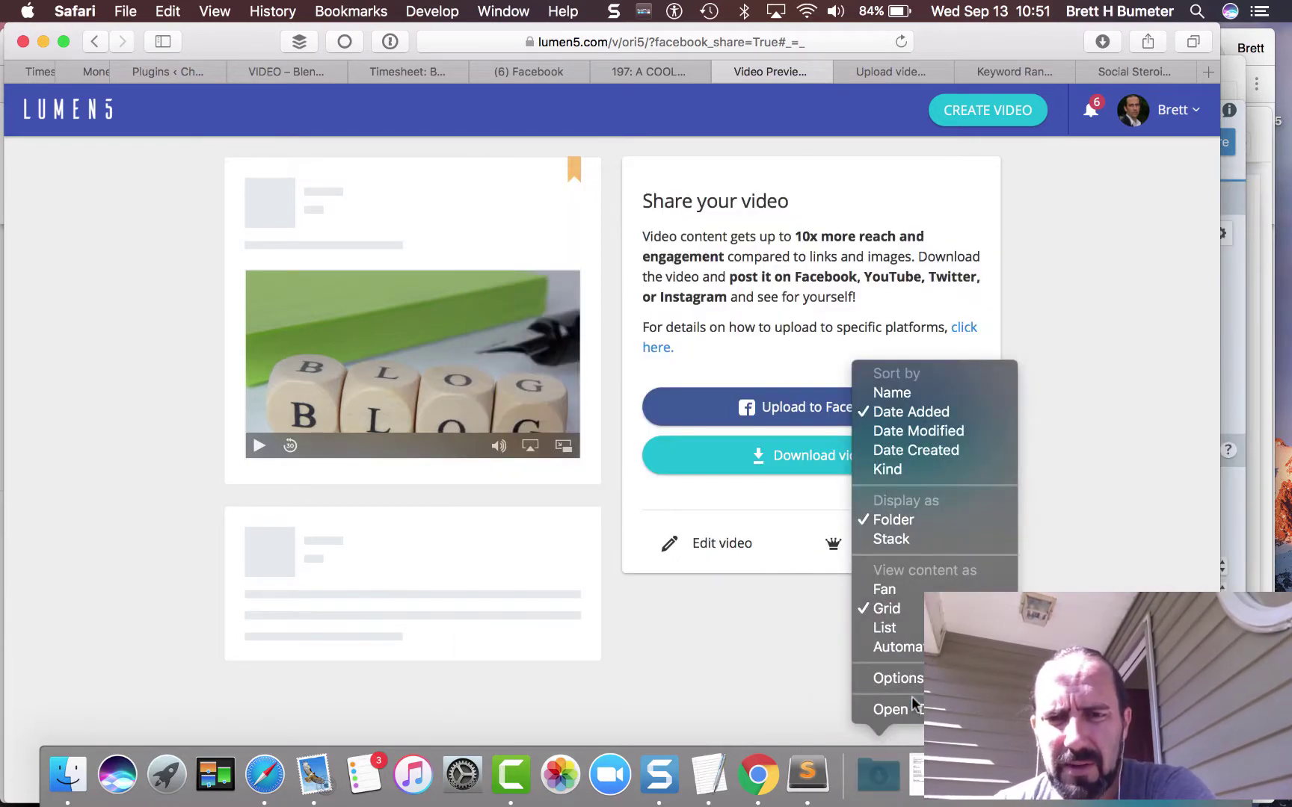
{"action": "left_click", "coordinate": [914, 709]}
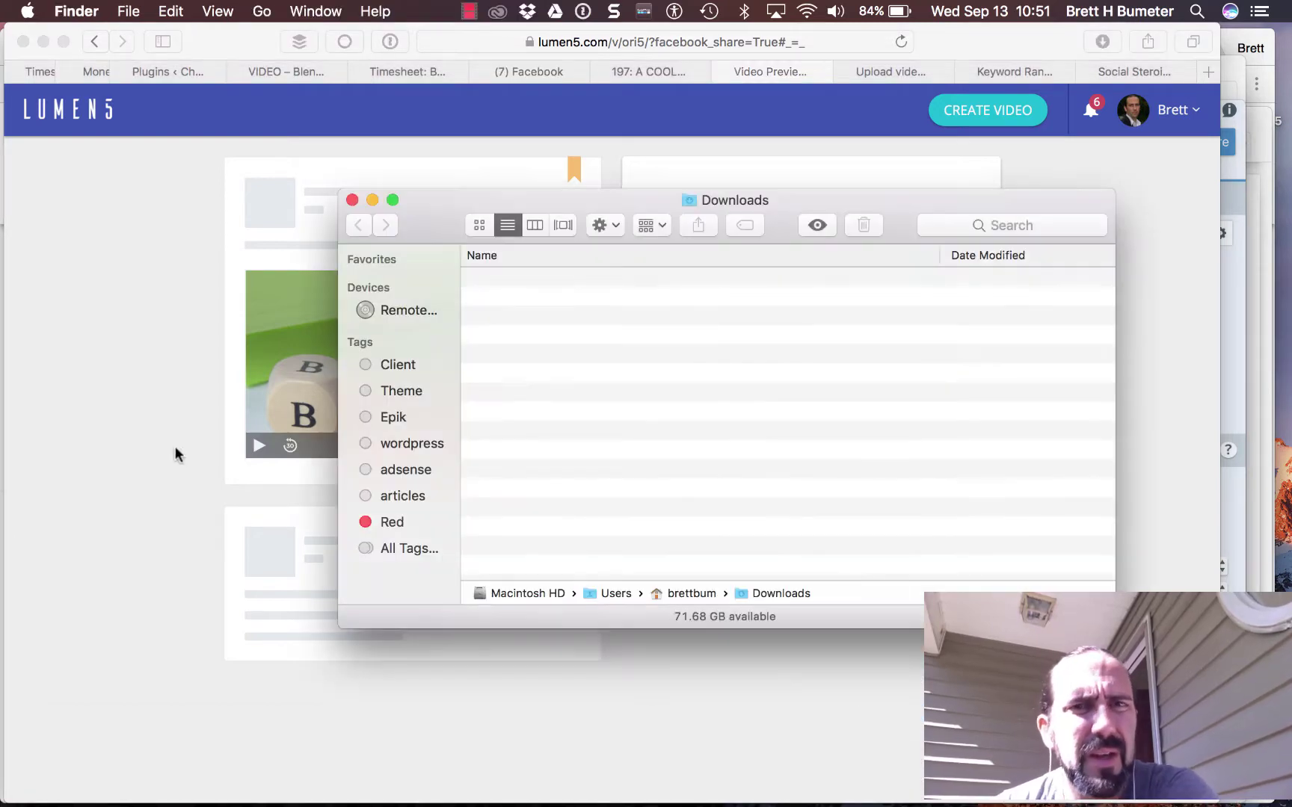
Confirm vid-FucqO.mp4 is in Downloads, then return to the Lumen5 share page.
{"action": "scroll", "coordinate": [700, 308], "scroll_direction": "right", "scroll_amount": 10}
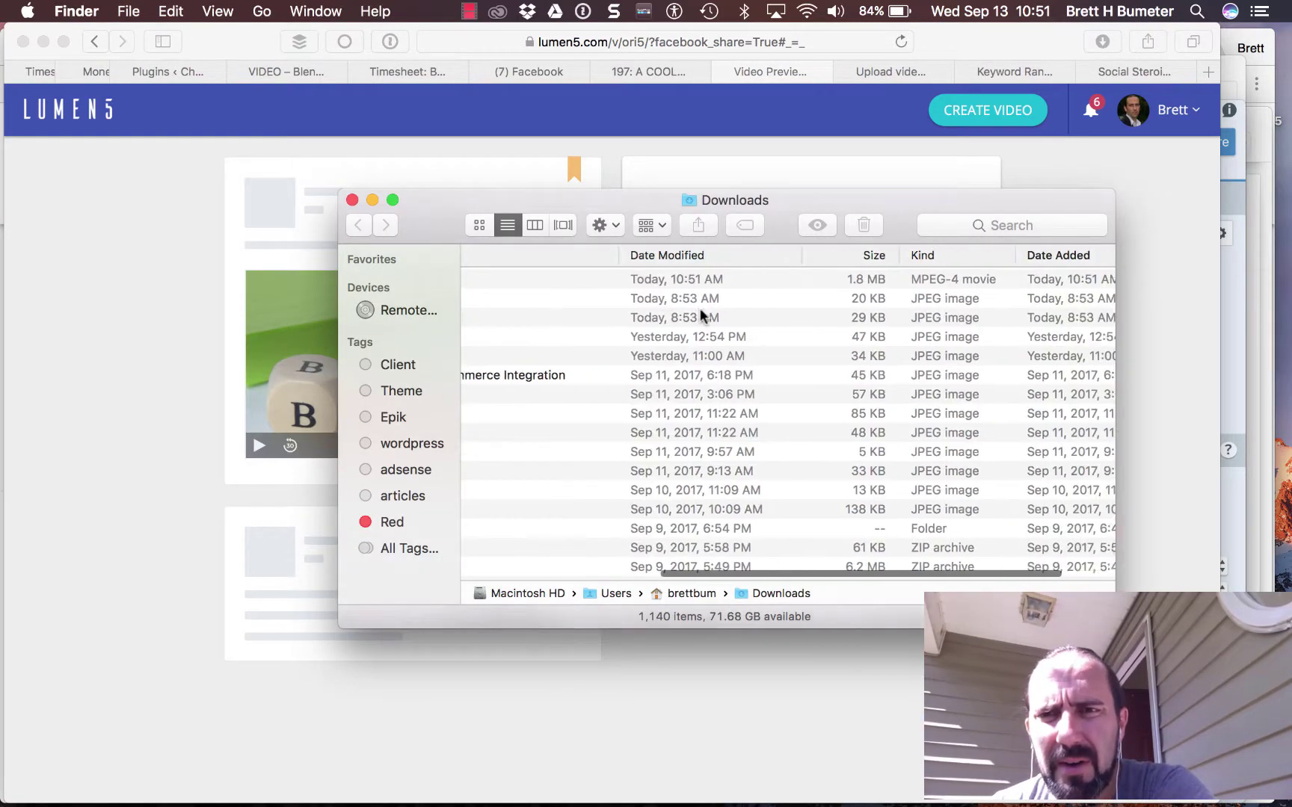
{"action": "scroll", "coordinate": [699, 308], "scroll_direction": "left", "scroll_amount": 10}
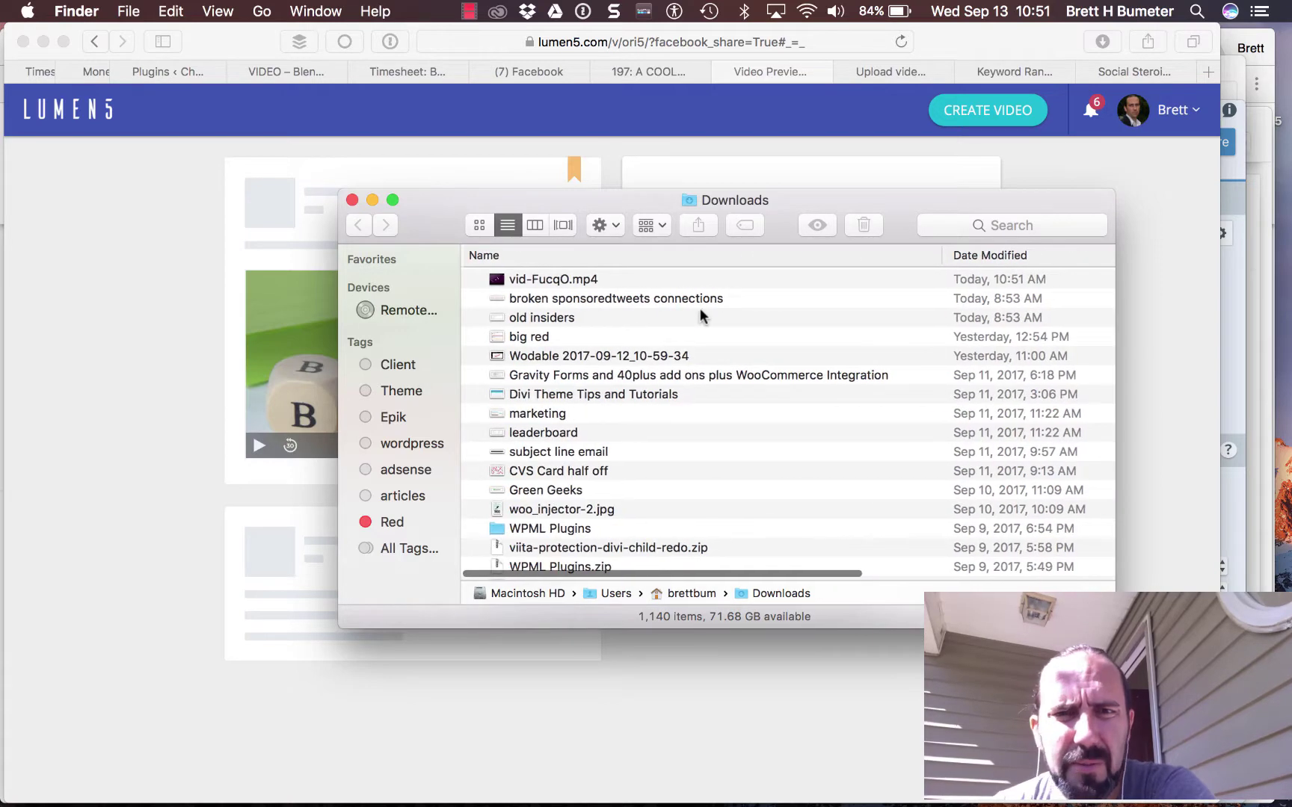
{"action": "left_click", "coordinate": [98, 366]}
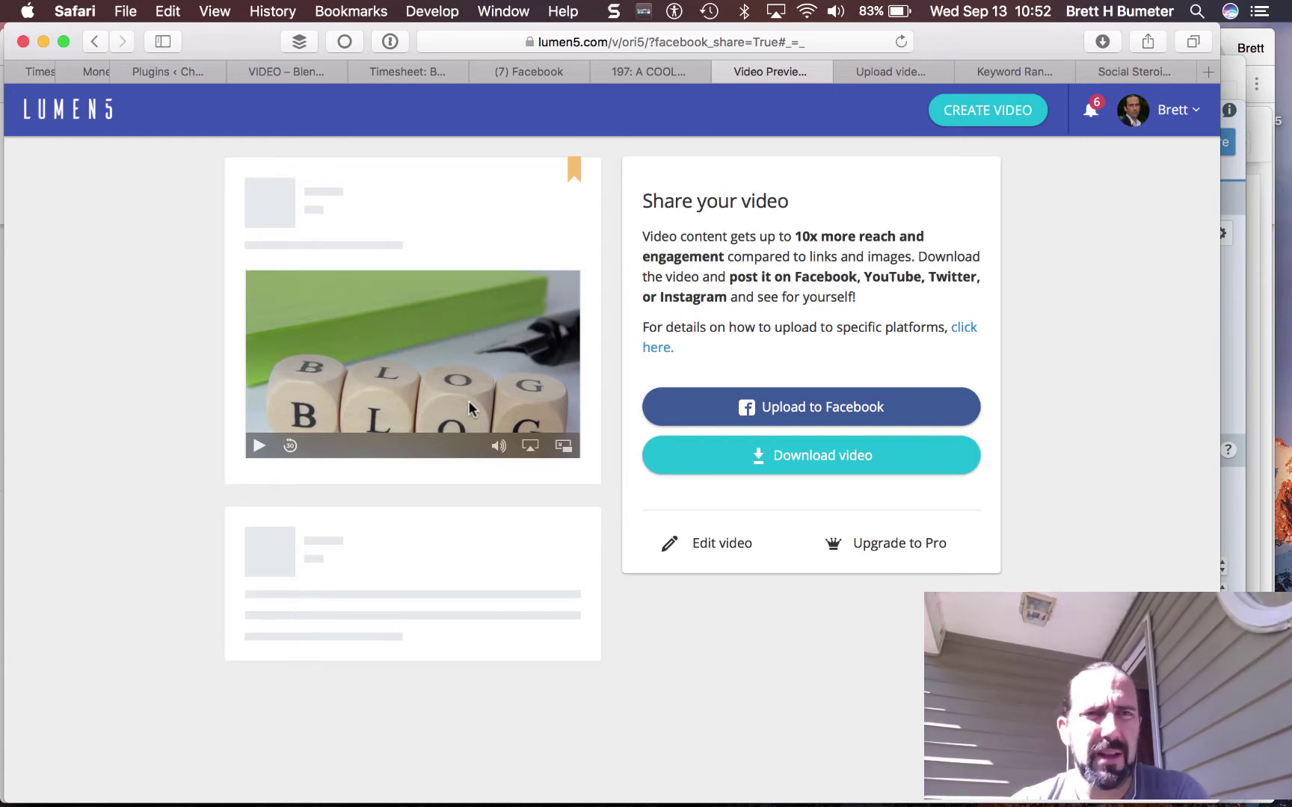
Read through ProBlogger episode 197 on the free Facebook video tool, then bring Camtasia 3 forward.
{"action": "left_click", "coordinate": [661, 69]}
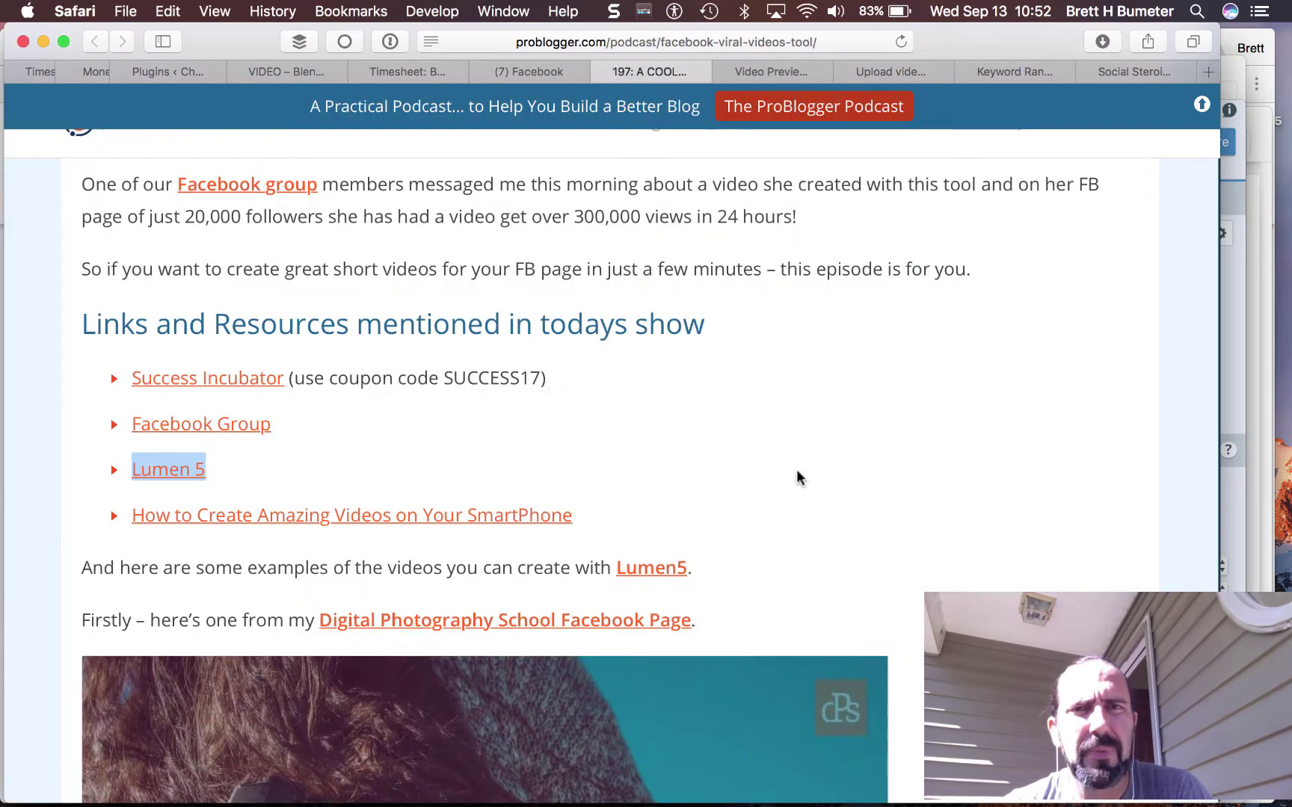
{"action": "scroll", "coordinate": [797, 471], "scroll_direction": "up", "scroll_amount": 15}
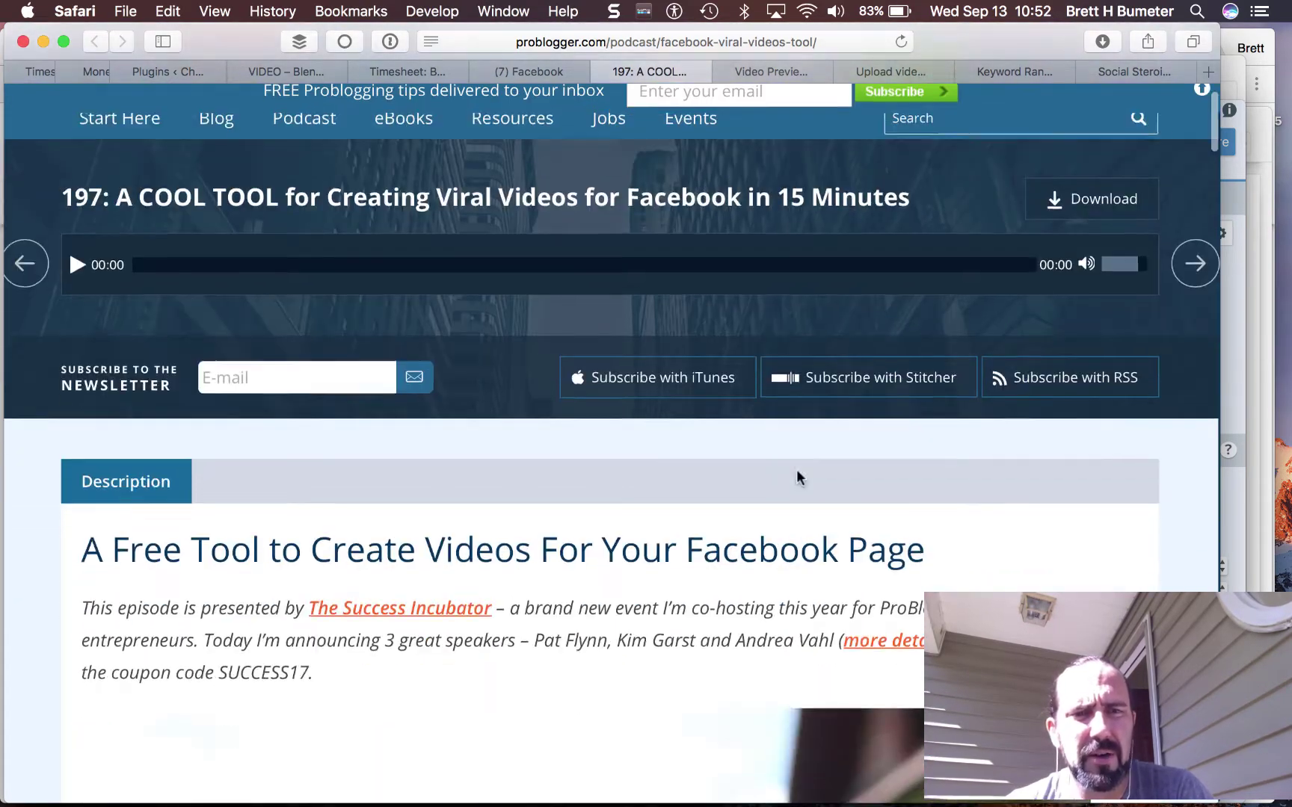
{"action": "scroll", "coordinate": [796, 477], "scroll_direction": "down", "scroll_amount": 5}
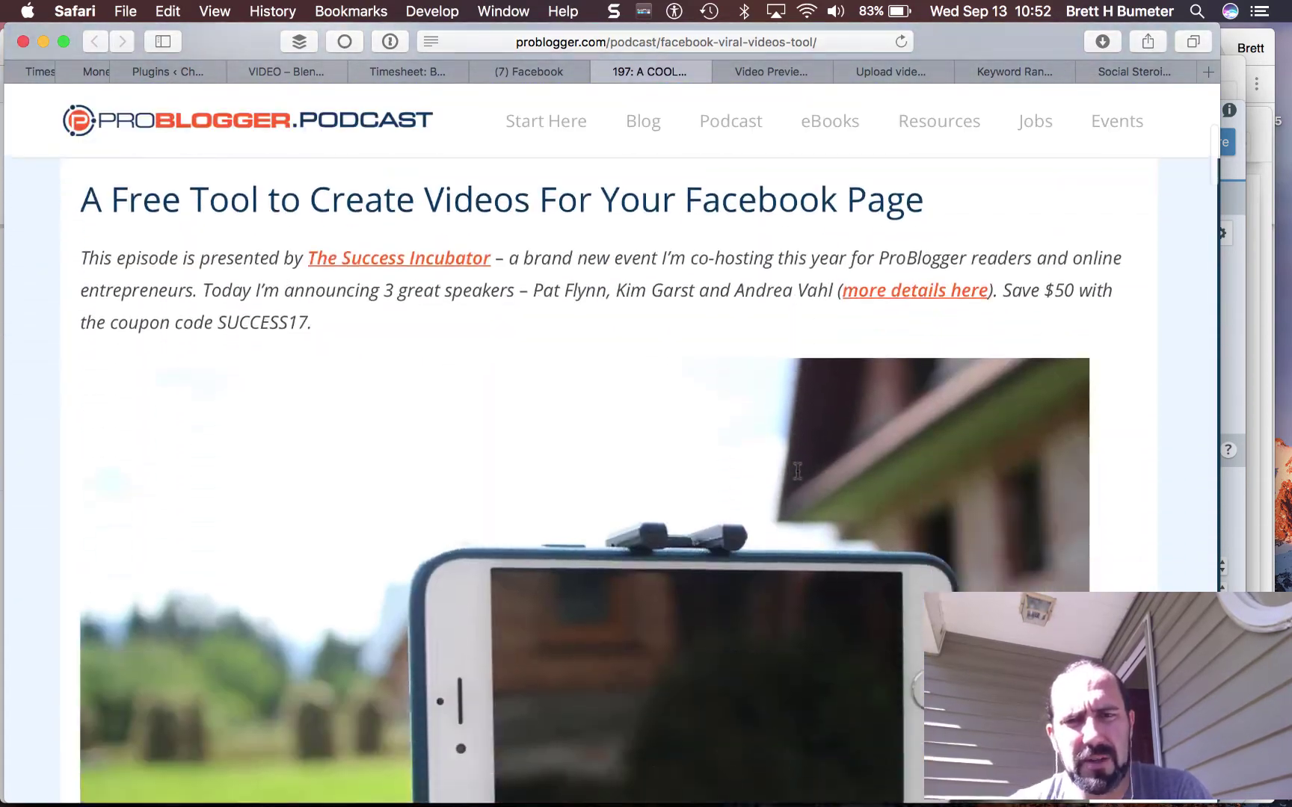
{"action": "scroll", "coordinate": [797, 471], "scroll_direction": "down", "scroll_amount": 10}
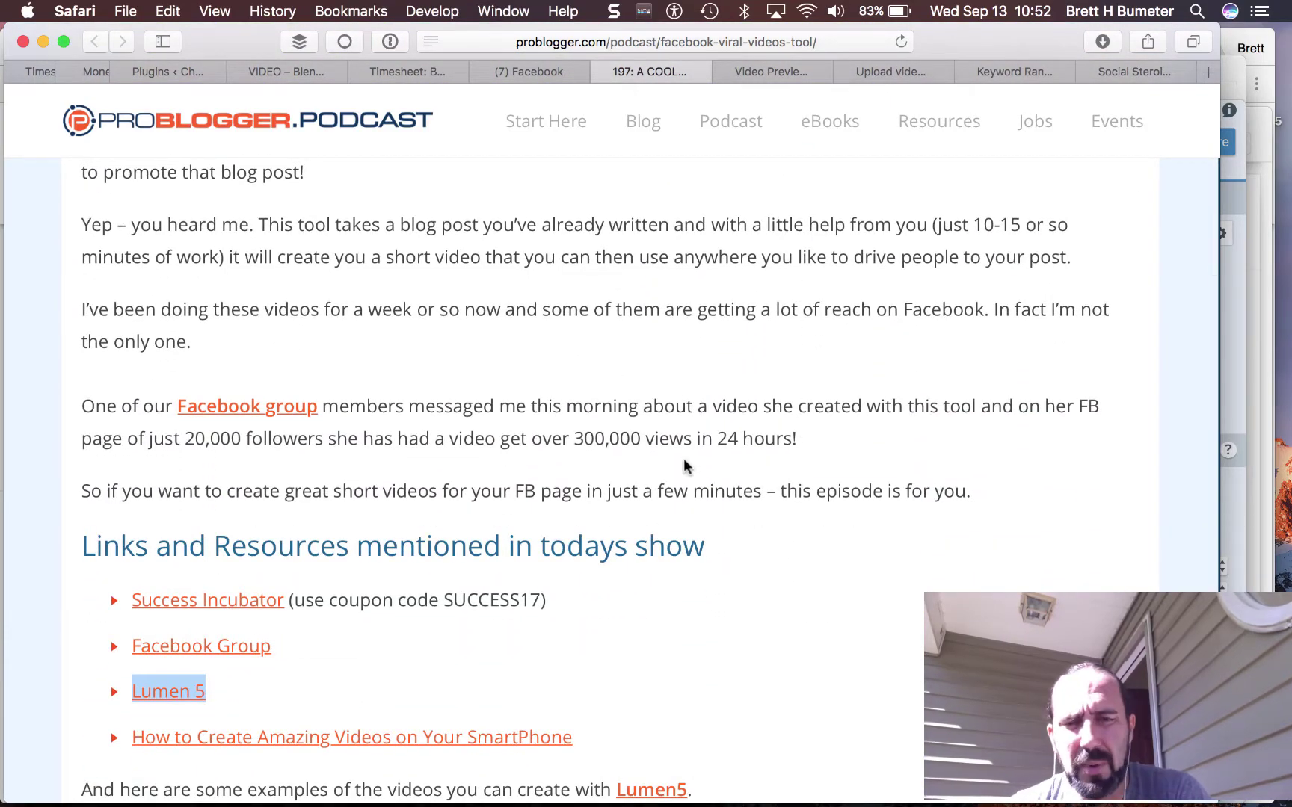
{"action": "scroll", "coordinate": [686, 466], "scroll_direction": "up", "scroll_amount": 15}
{"action": "scroll", "coordinate": [685, 465], "scroll_direction": "down", "scroll_amount": 6}
{"action": "scroll", "coordinate": [683, 458], "scroll_direction": "down", "scroll_amount": 15}
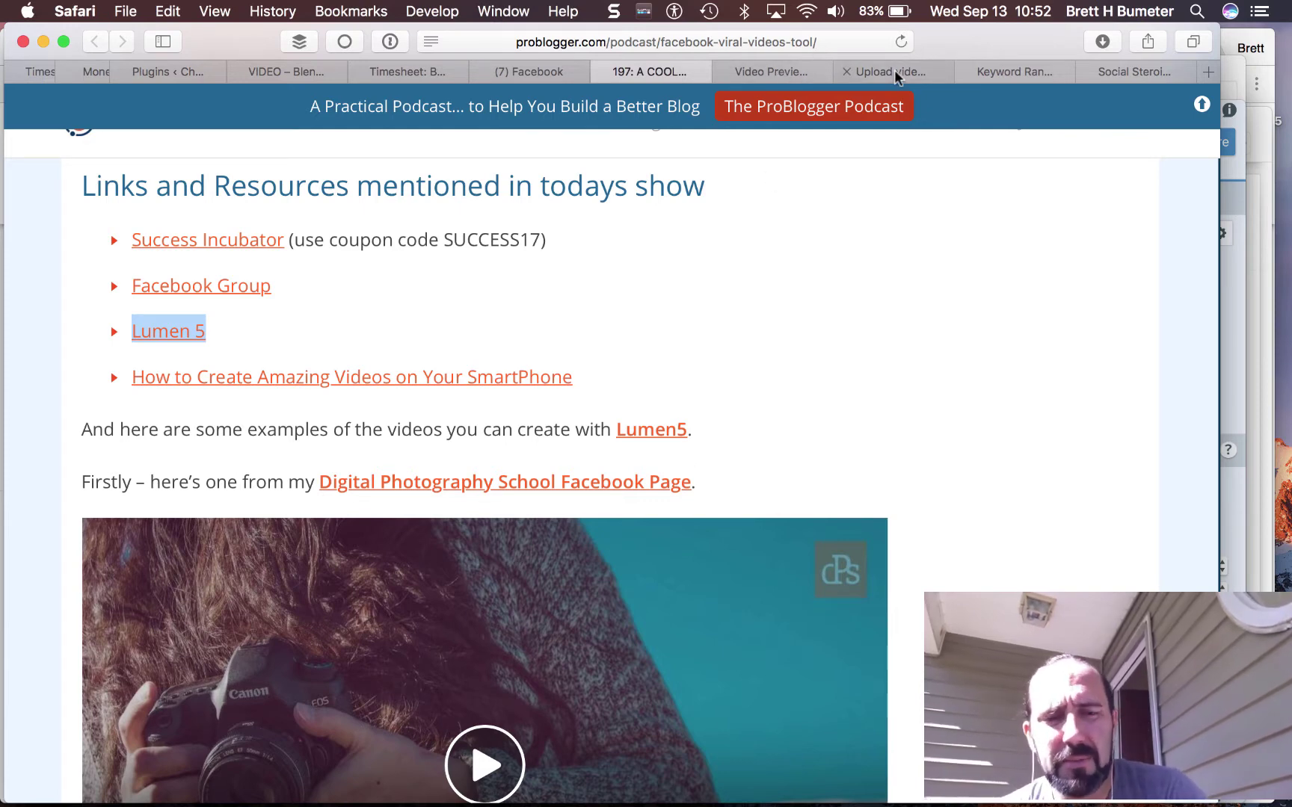
{"action": "mouse_move", "coordinate": [757, 785]}
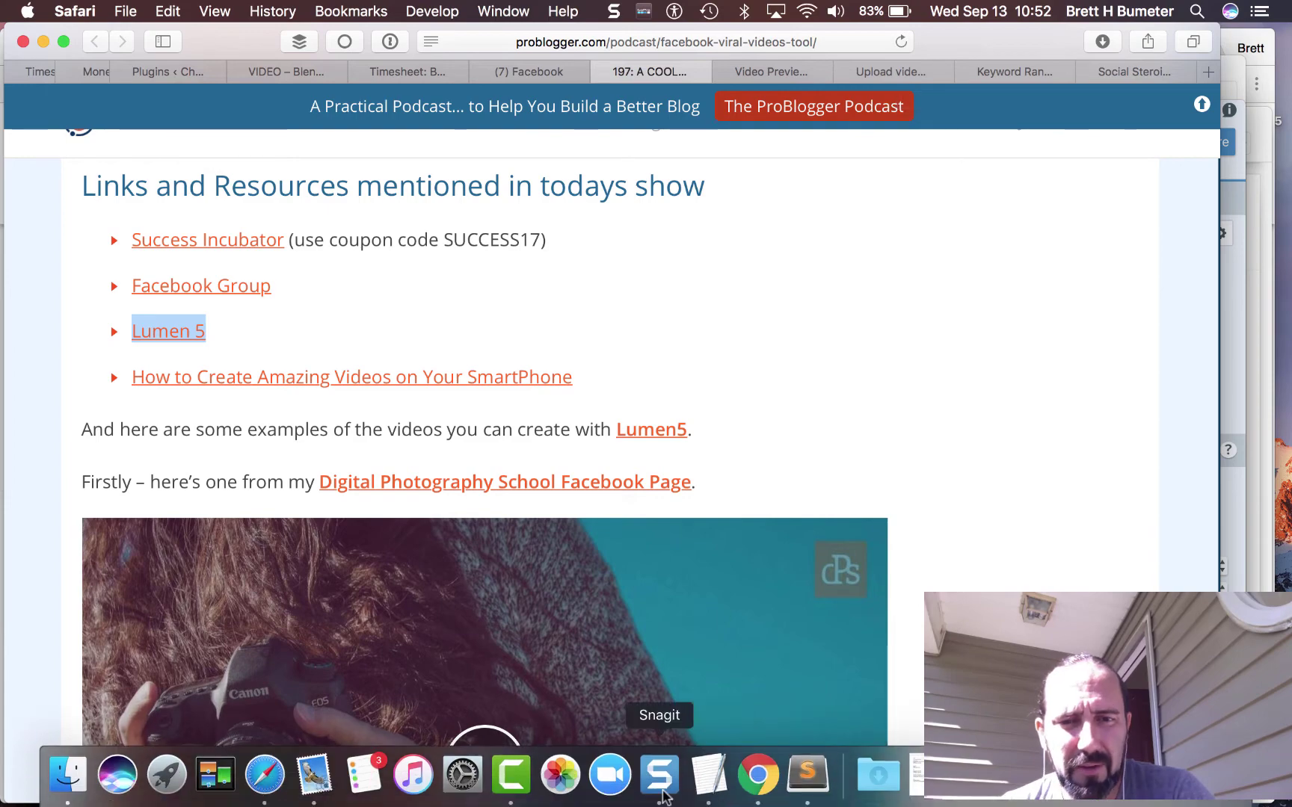
{"action": "left_click", "coordinate": [513, 779]}
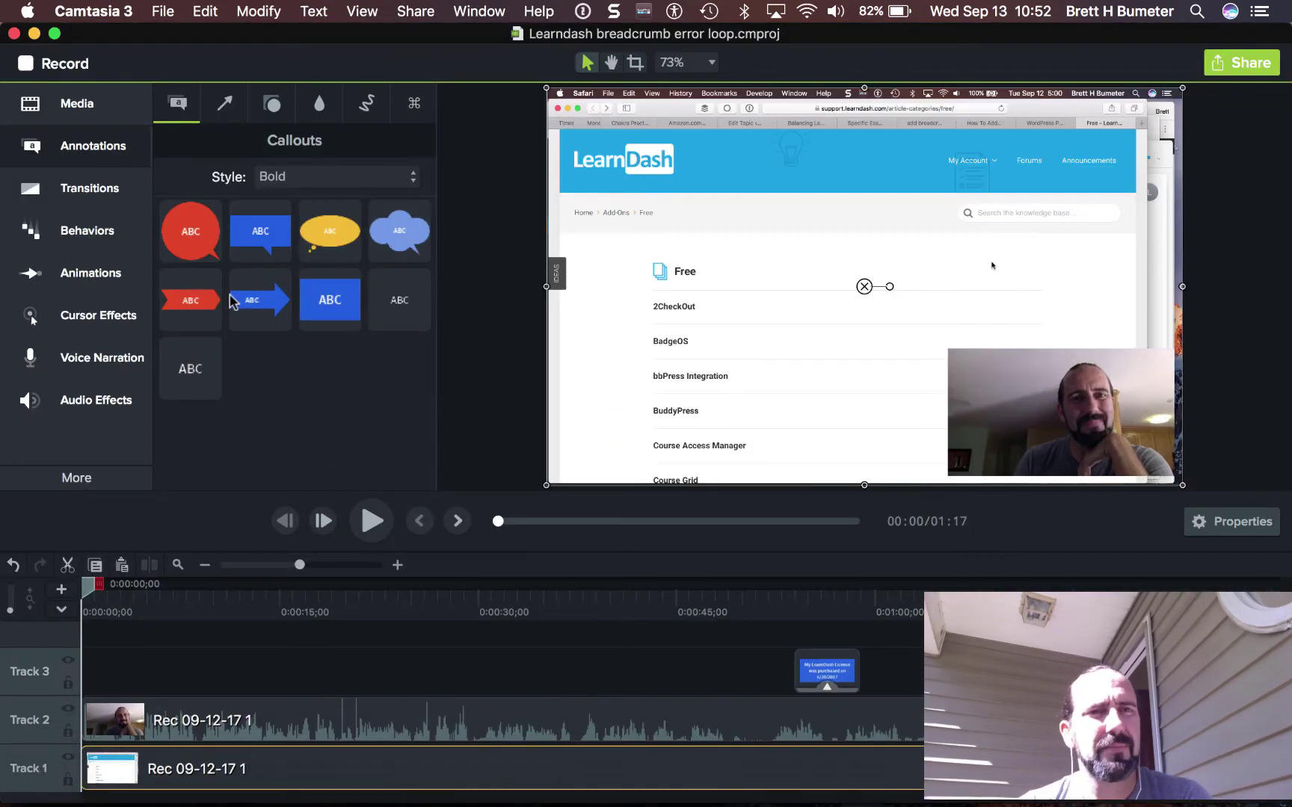